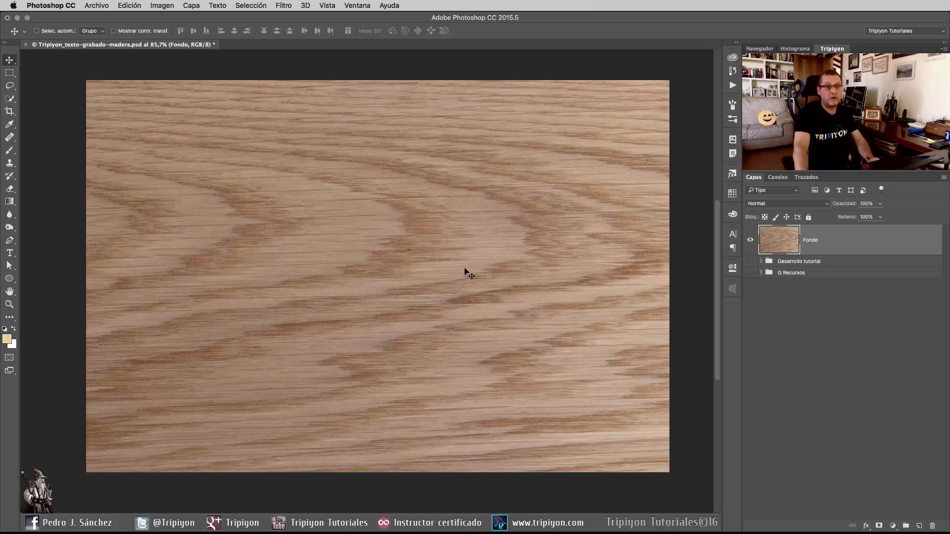
click(10, 253)
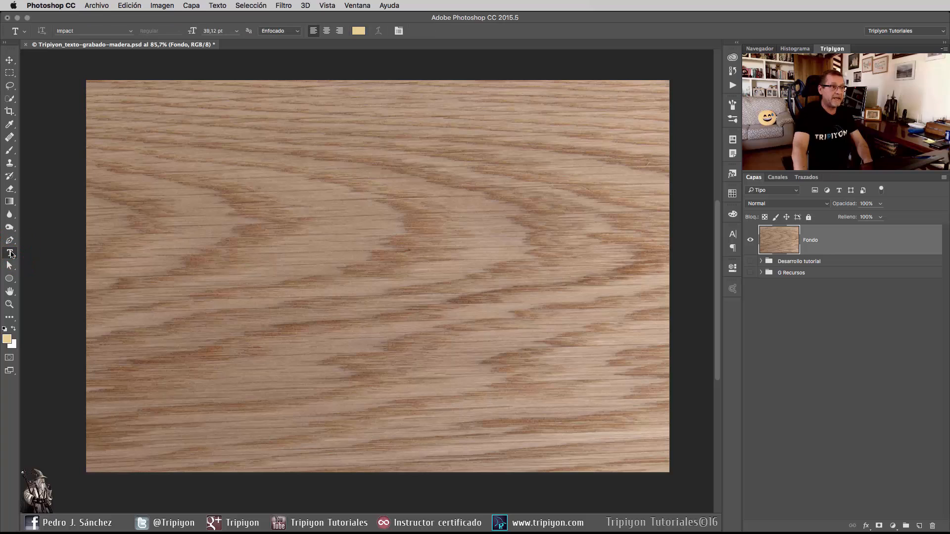
click(391, 279)
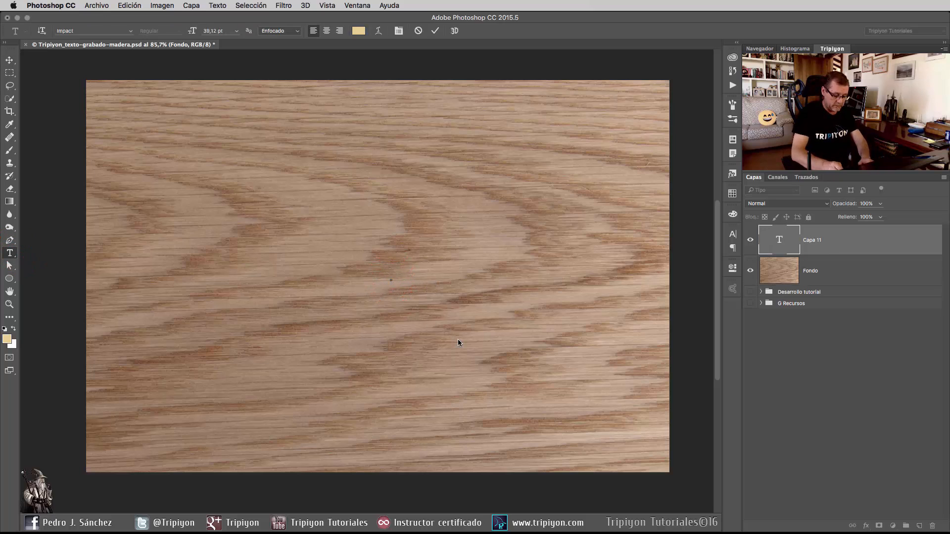
text(TRIPIYON)
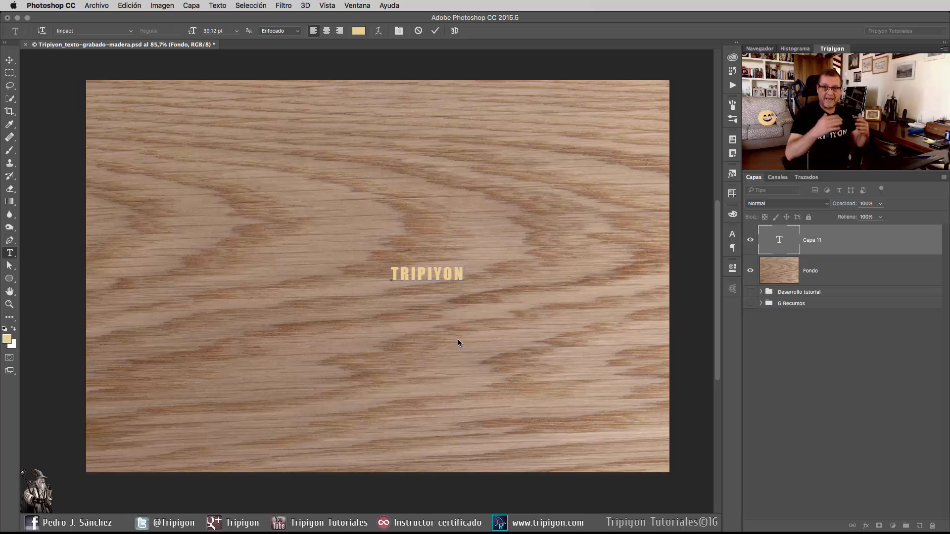
key(super+Return)
key(BackSpace)
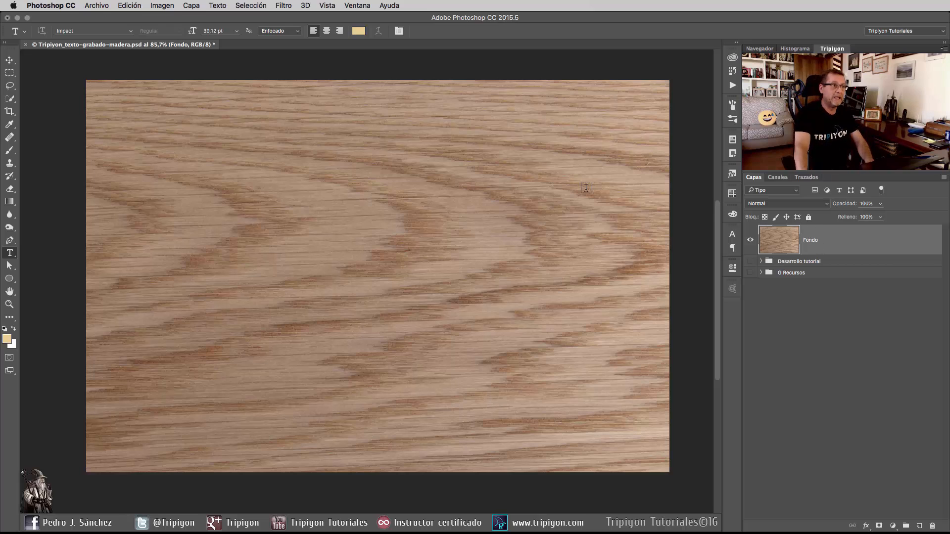
click(97, 6)
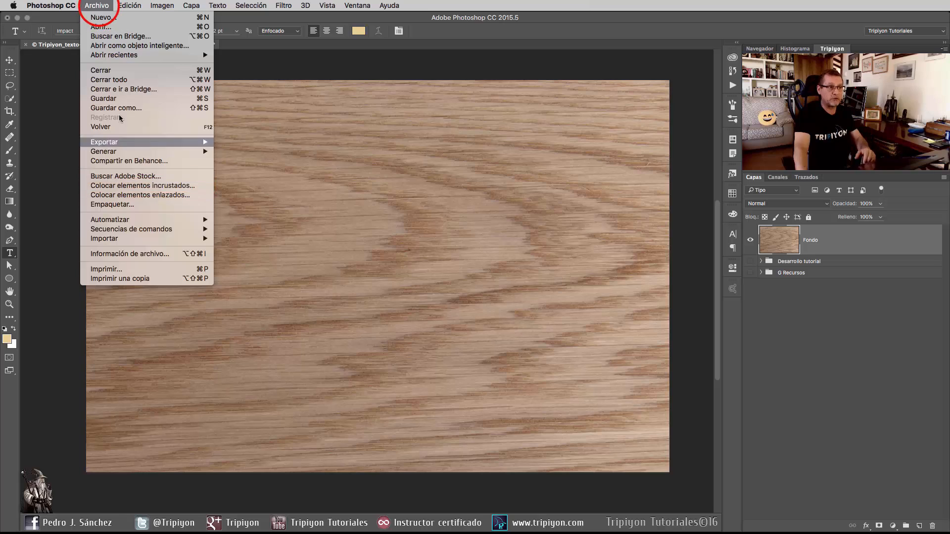
click(99, 6)
Move the logo tripiyon layer out of the G Recursos group to above the Fondo layer, and collapse the group.
click(761, 273)
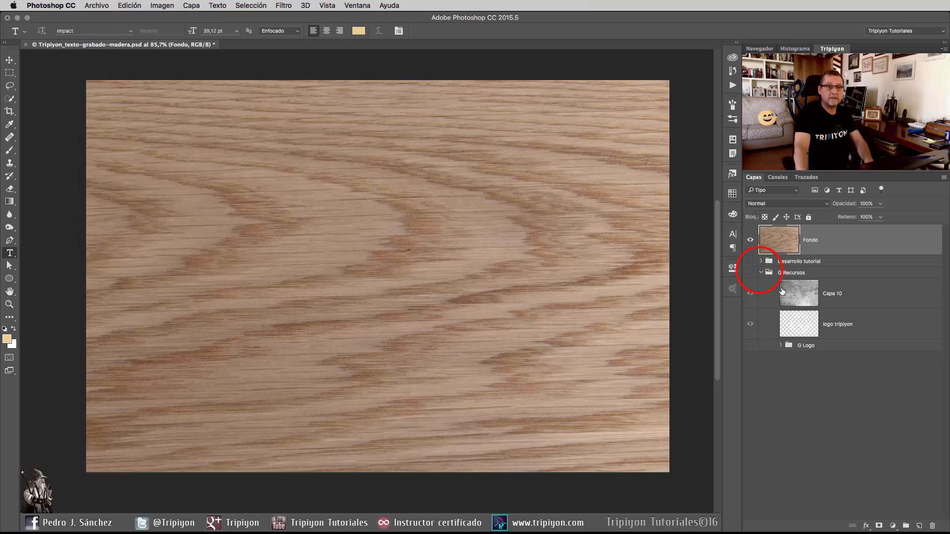
drag(845, 327, 836, 228)
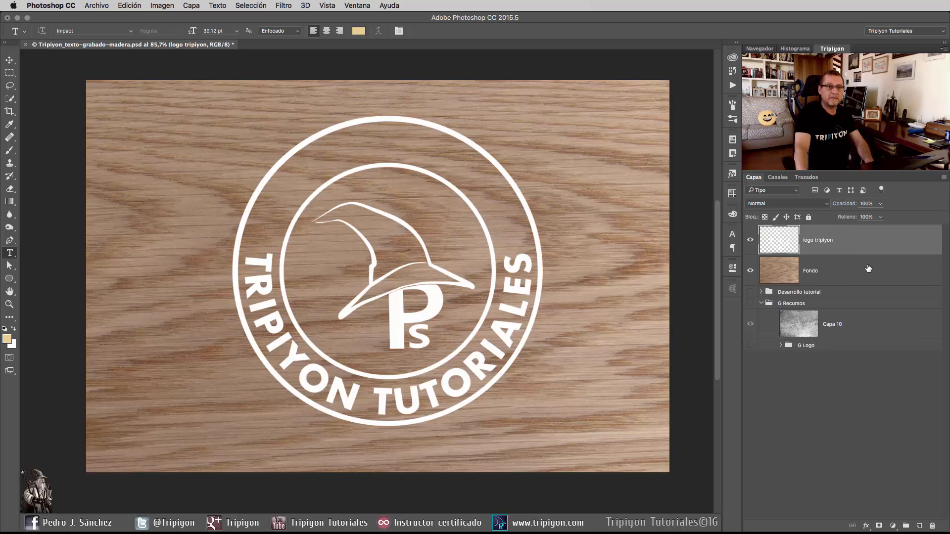
click(761, 303)
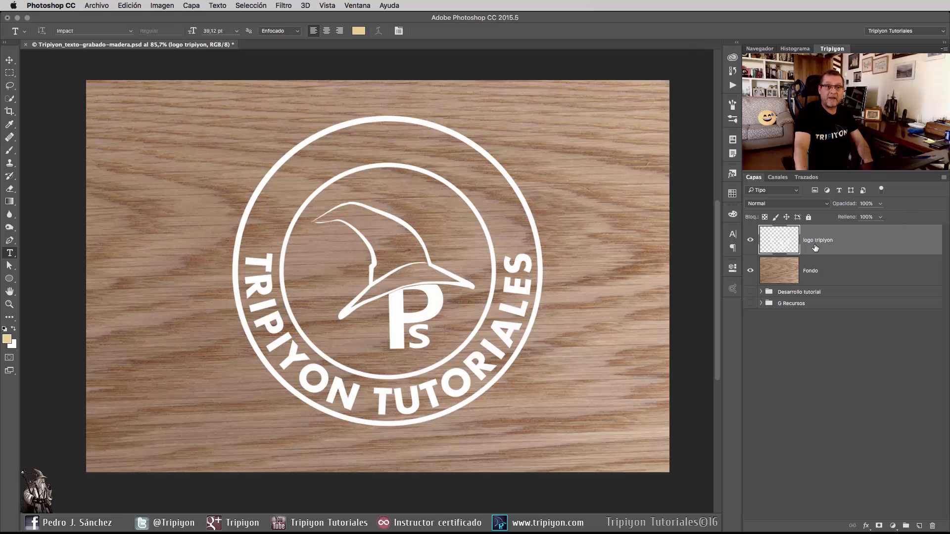
right_click(884, 239)
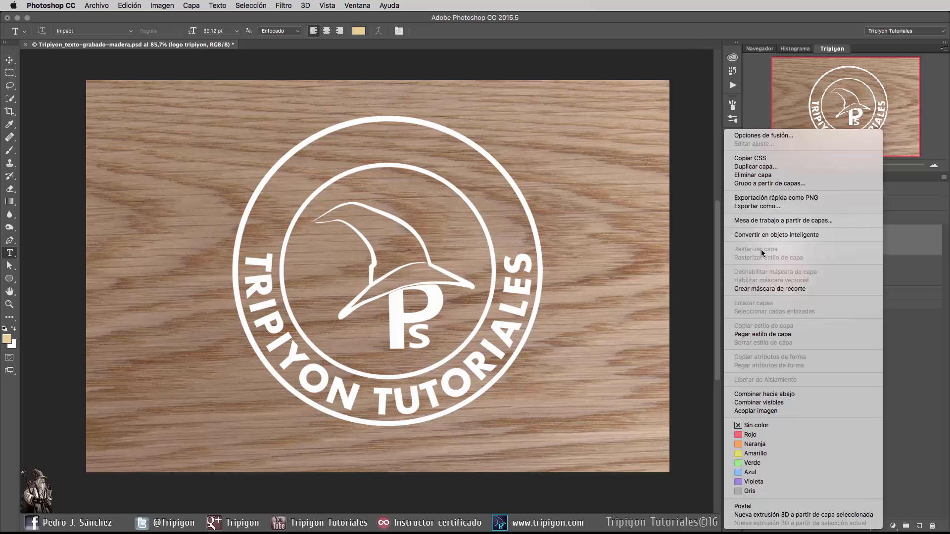
key(Escape)
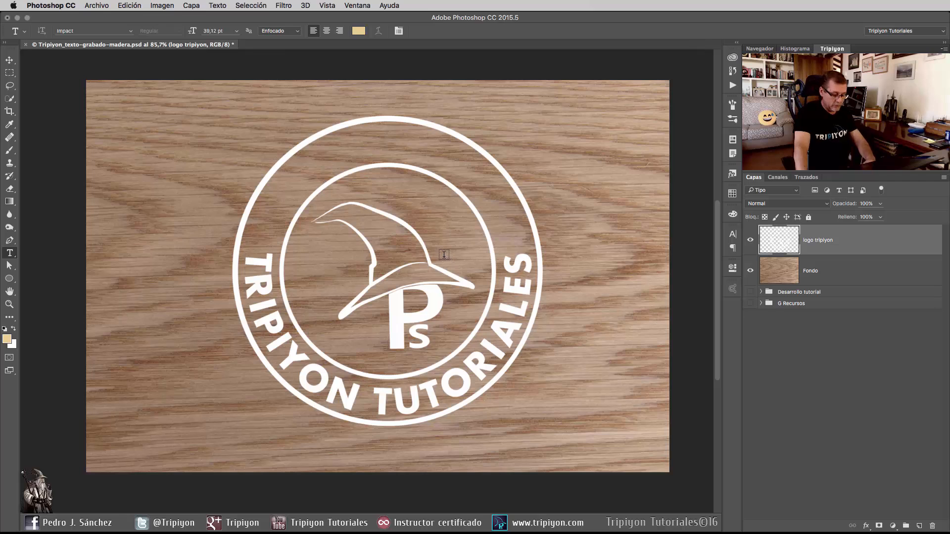
Scale the logo tripiyon layer proportionally about its centre to about 78% with Free Transform.
click(143, 5)
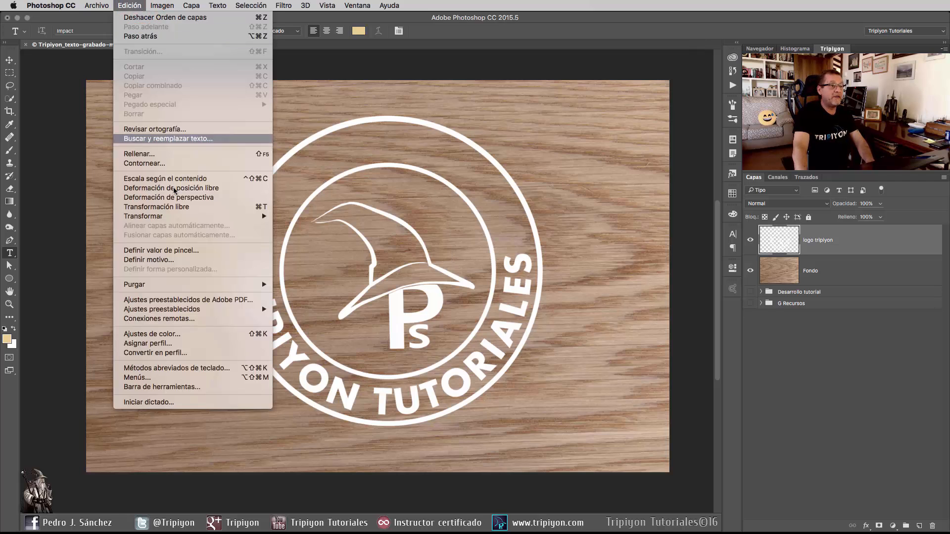
click(177, 207)
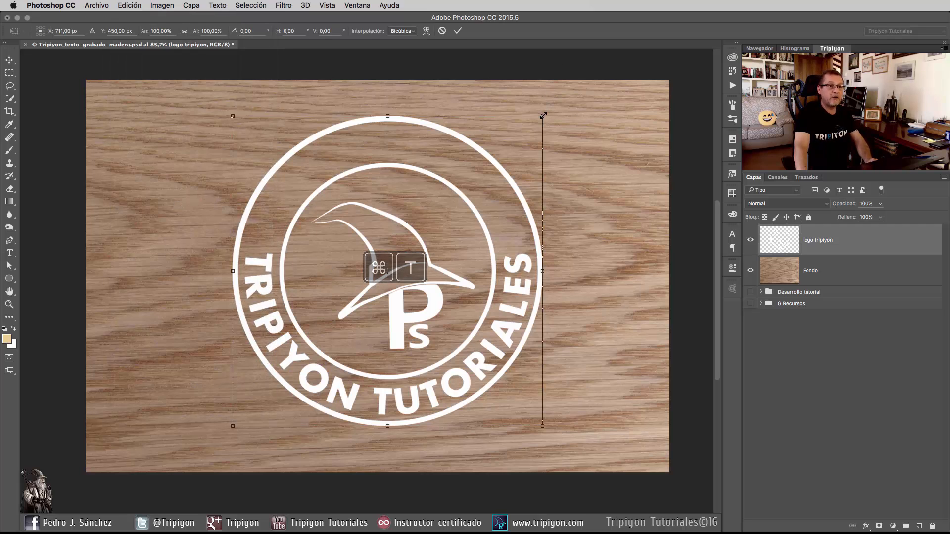
key(alt+shift)
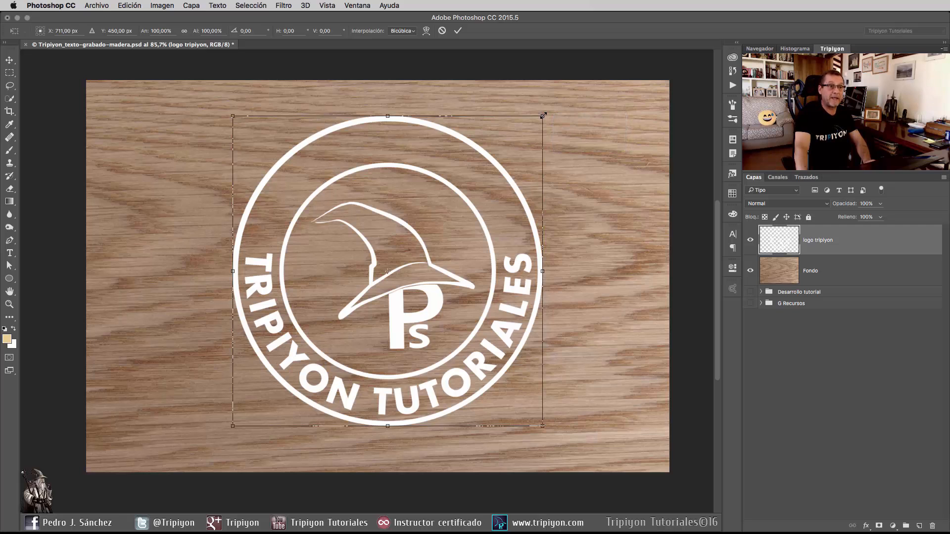
drag(543, 115, 510, 148)
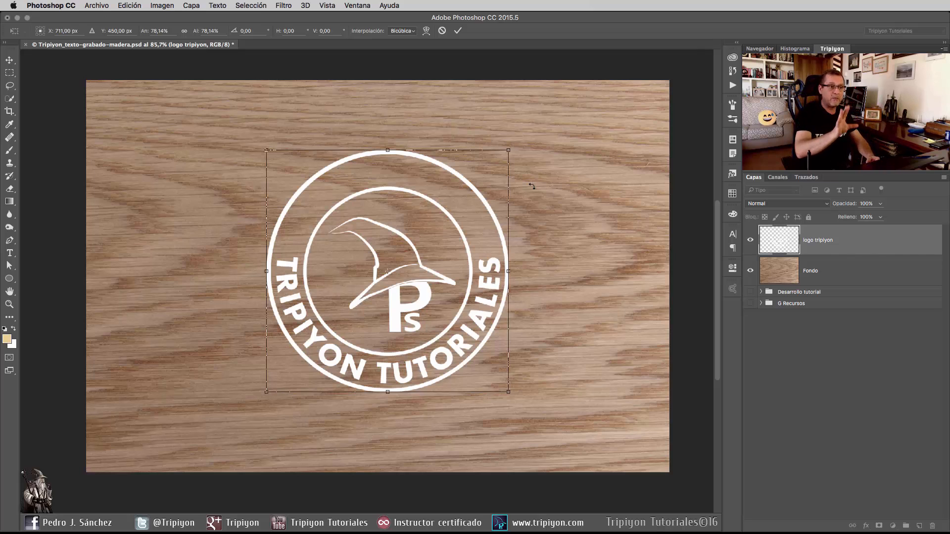
key(Return)
key(t)
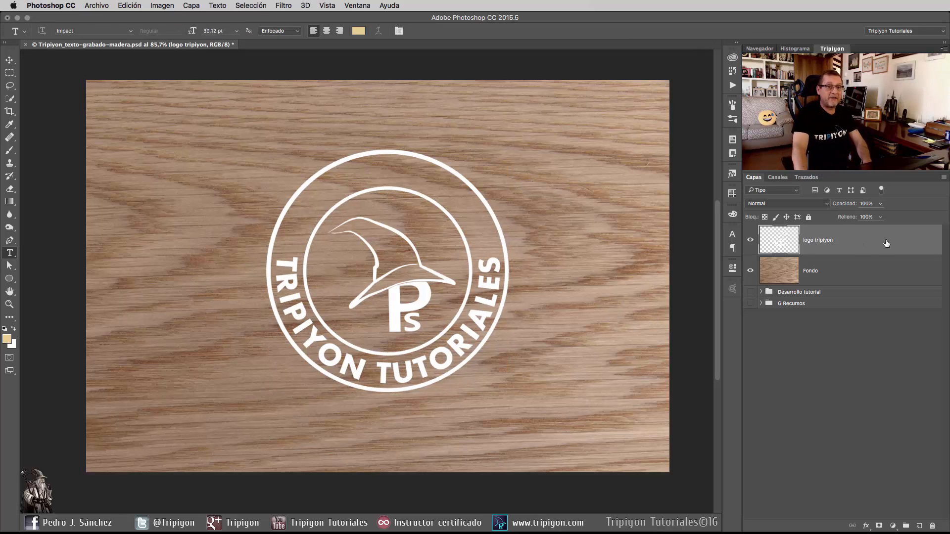
Load the logo's outline as a selection, hide the logo layer, and copy that area of the Fondo wood onto a new layer.
ctrl+click(784, 245)
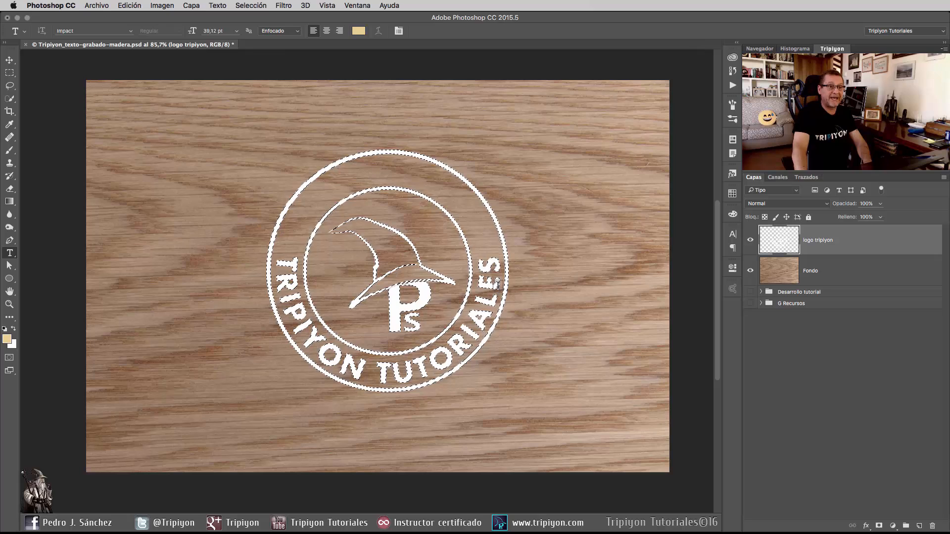
click(750, 241)
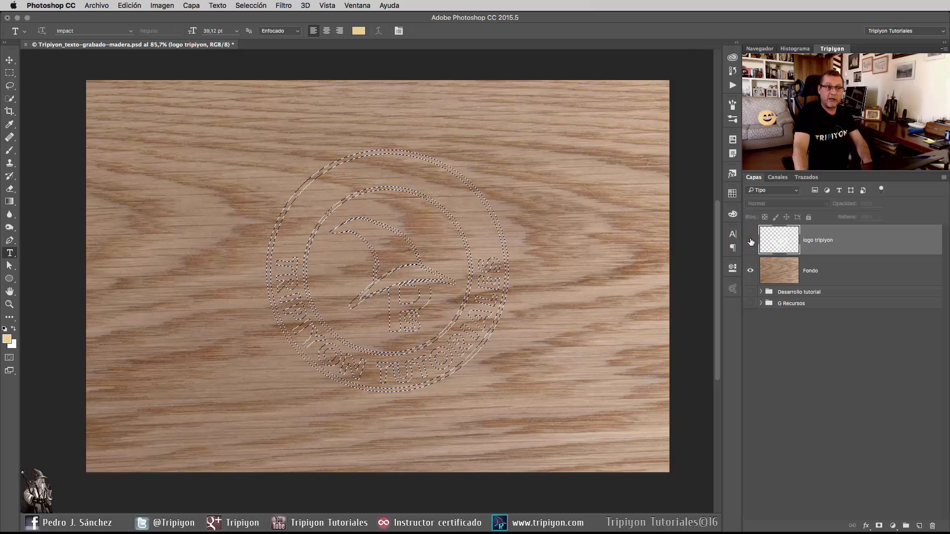
click(815, 271)
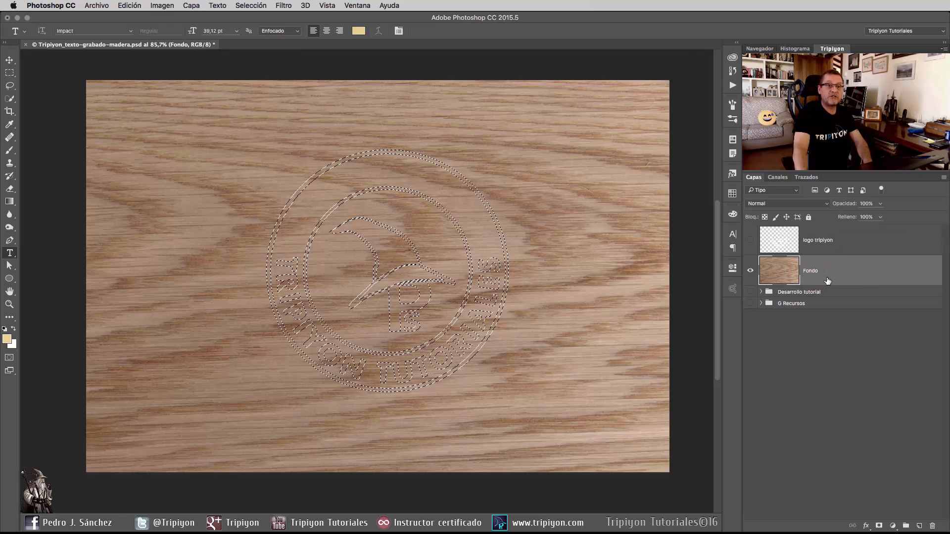
key(super+j)
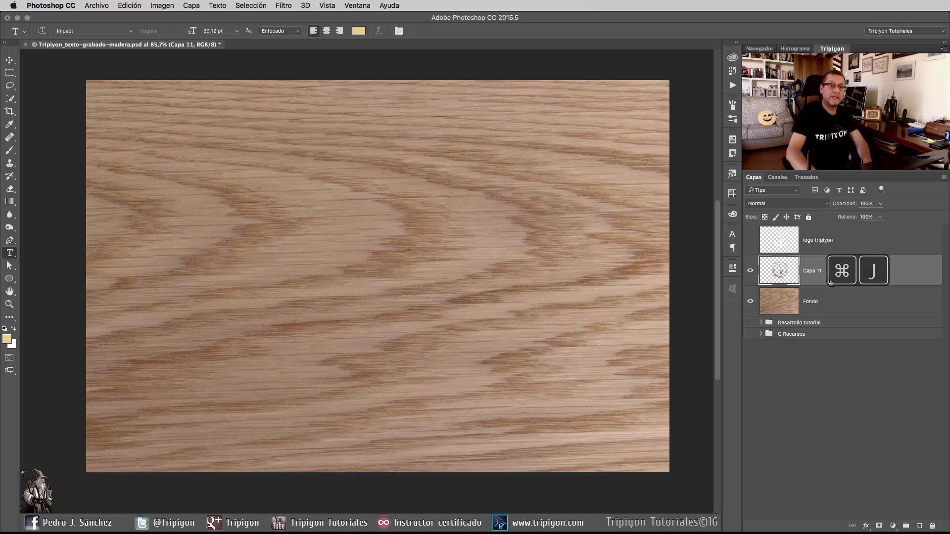
click(751, 302)
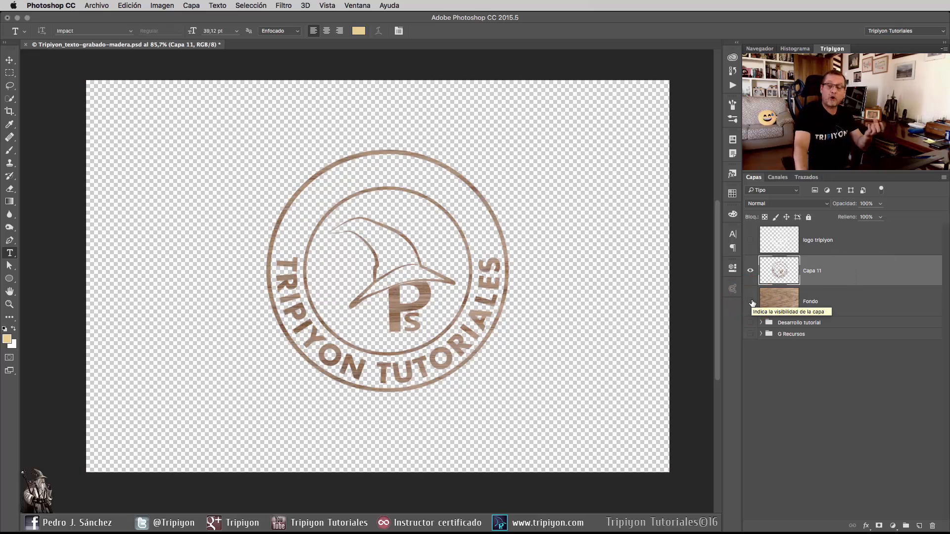
click(750, 301)
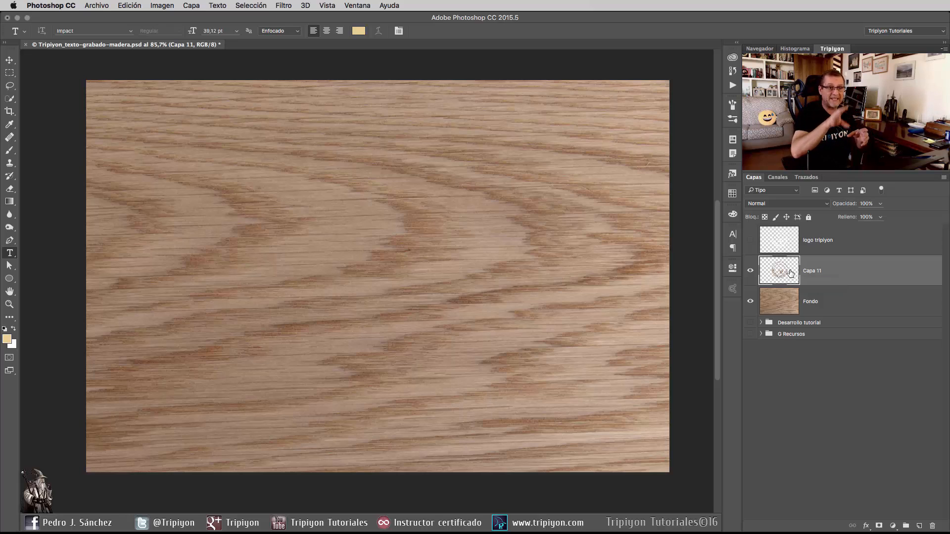
Apply the last saved style preset, a black one, to the Capa 11 layer with the Luz intensa blend mode.
click(732, 173)
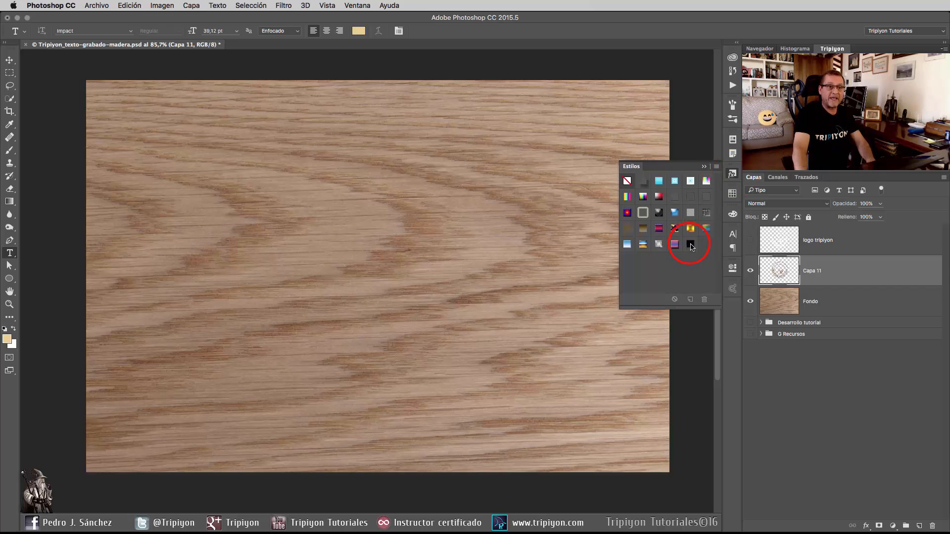
click(690, 244)
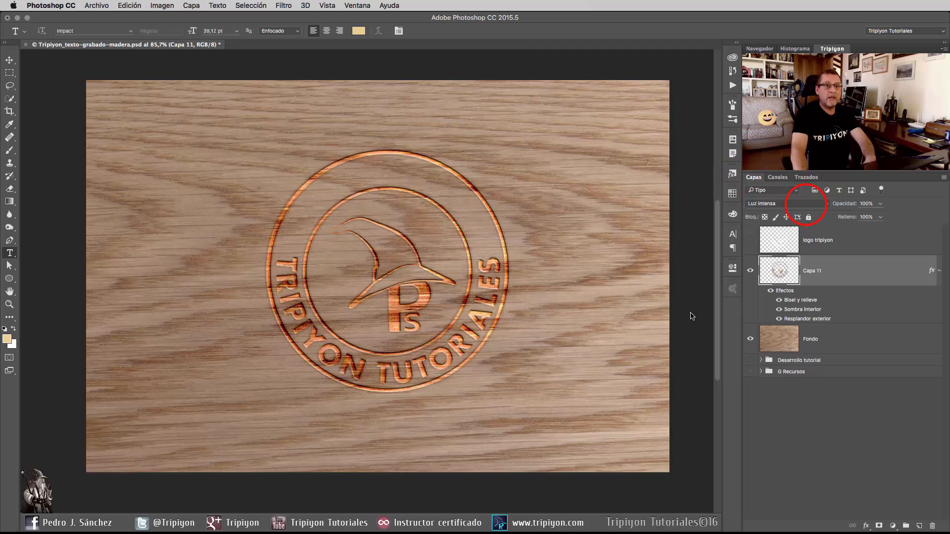
click(805, 204)
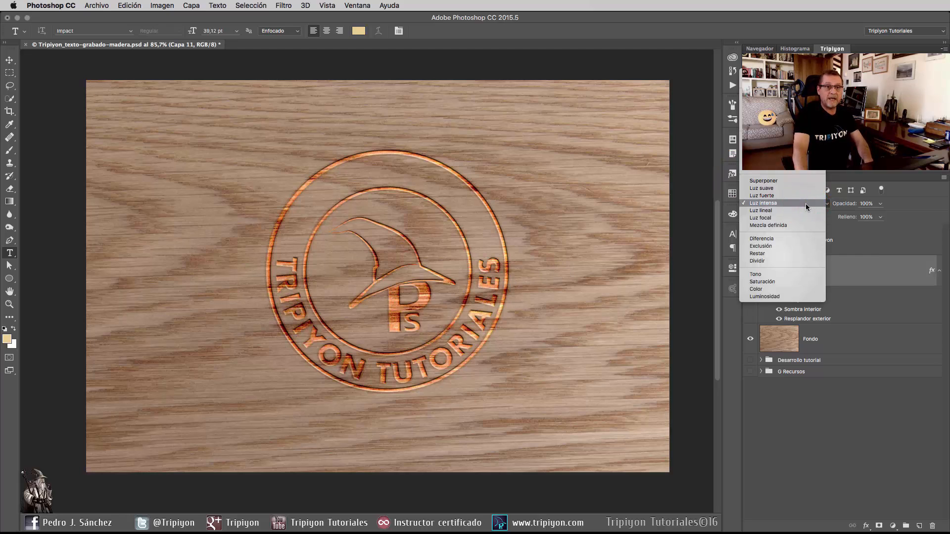
click(777, 203)
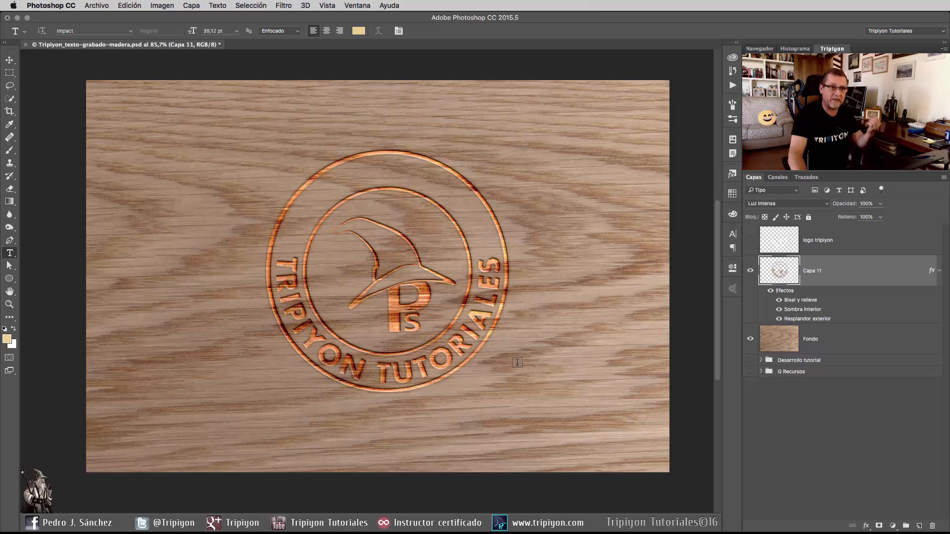
Examine the Bisel y relieve settings of the Capa 11 layer, including its highlight and shadow colours.
click(792, 303)
double_click(800, 301)
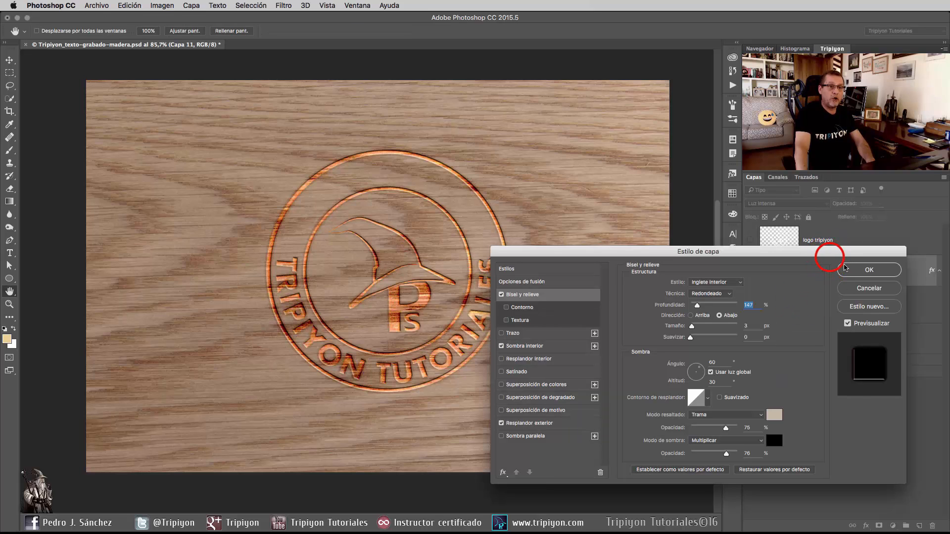
drag(712, 253, 480, 108)
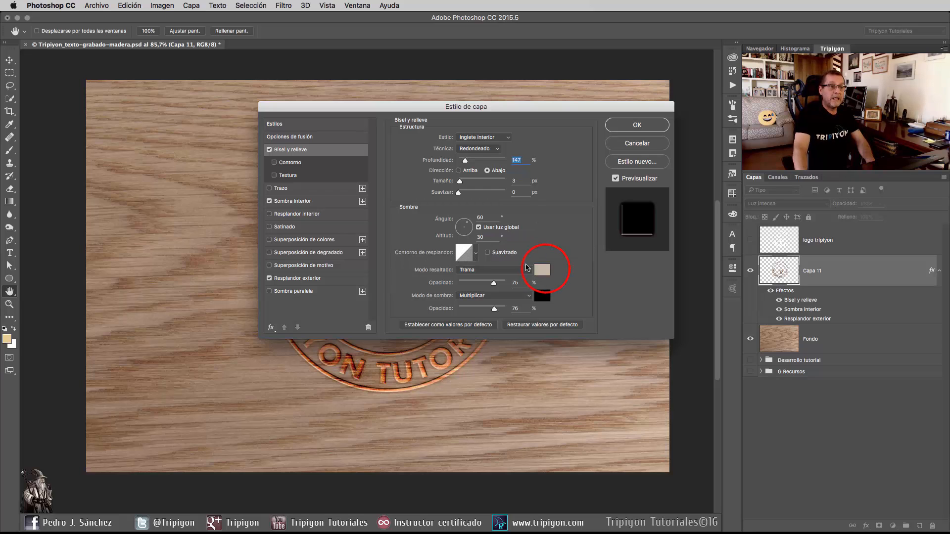
click(545, 269)
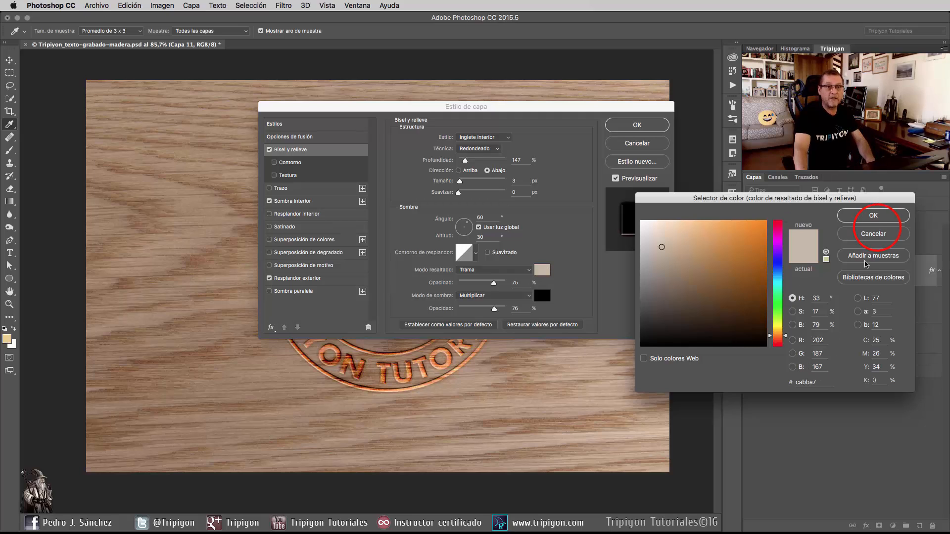
click(873, 215)
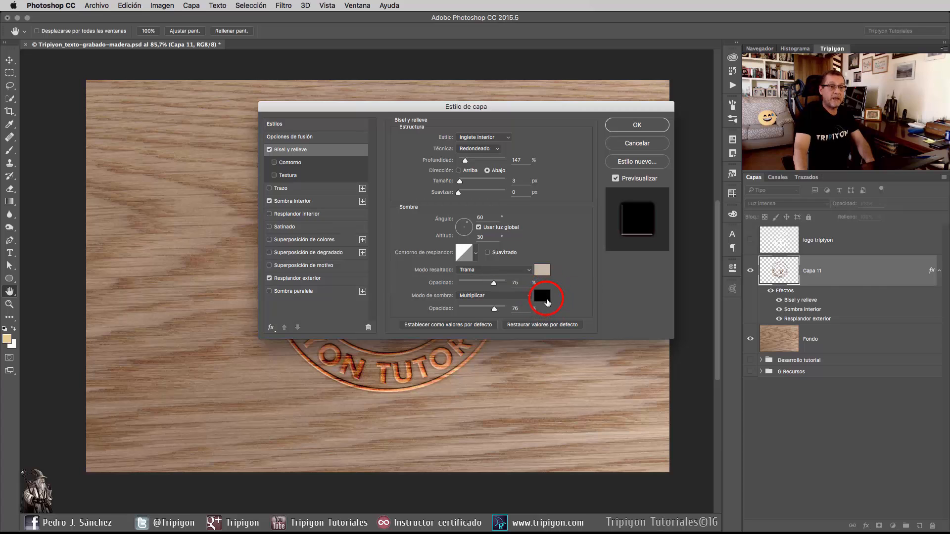
click(543, 296)
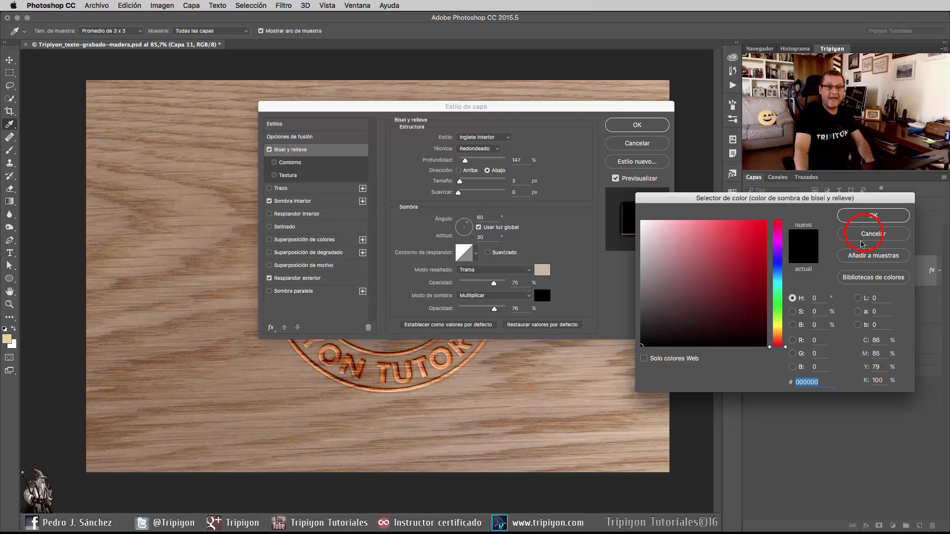
click(862, 238)
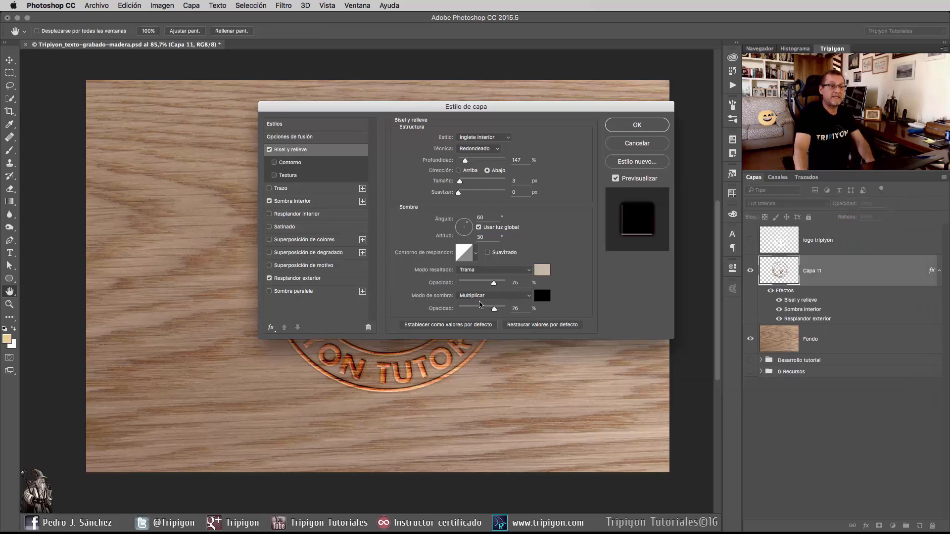
Examine the Sombra interior settings of the Capa 11 layer, including its shadow colour.
click(317, 202)
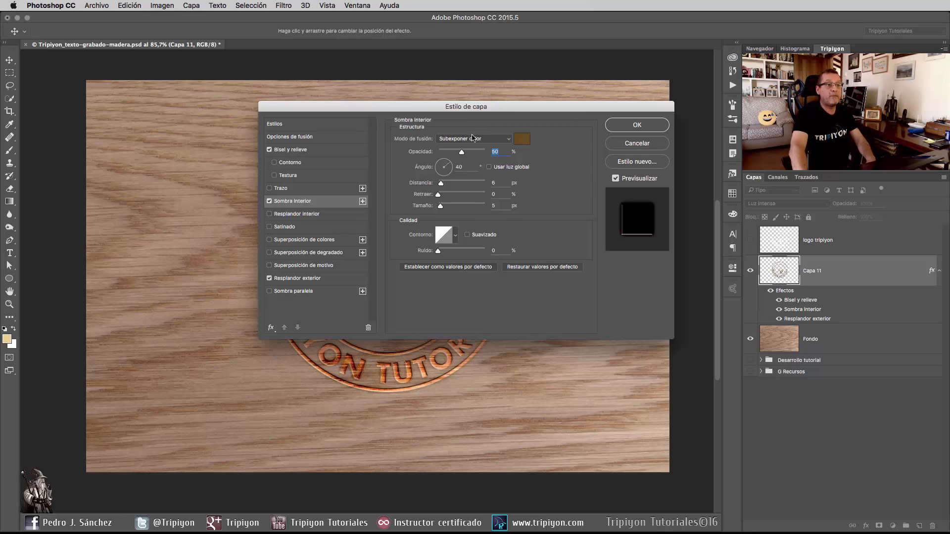
click(522, 140)
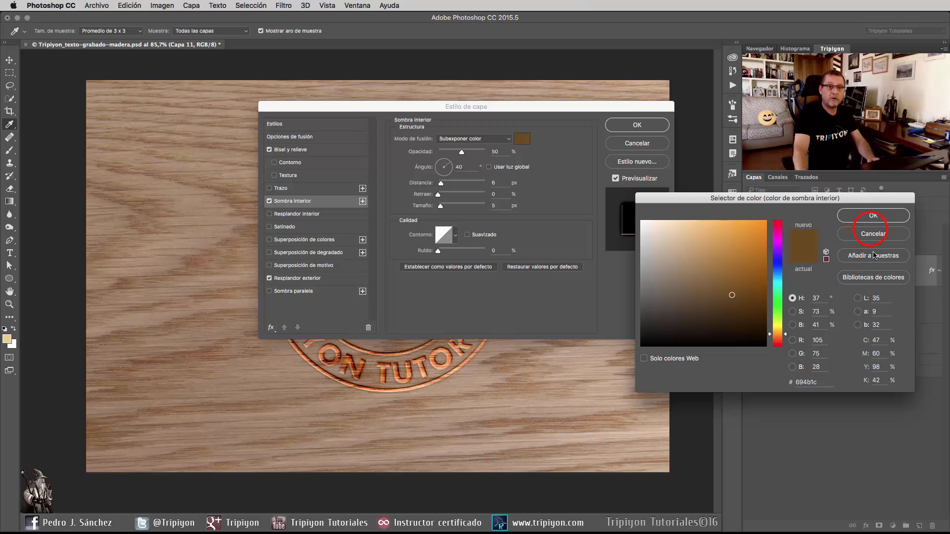
click(873, 215)
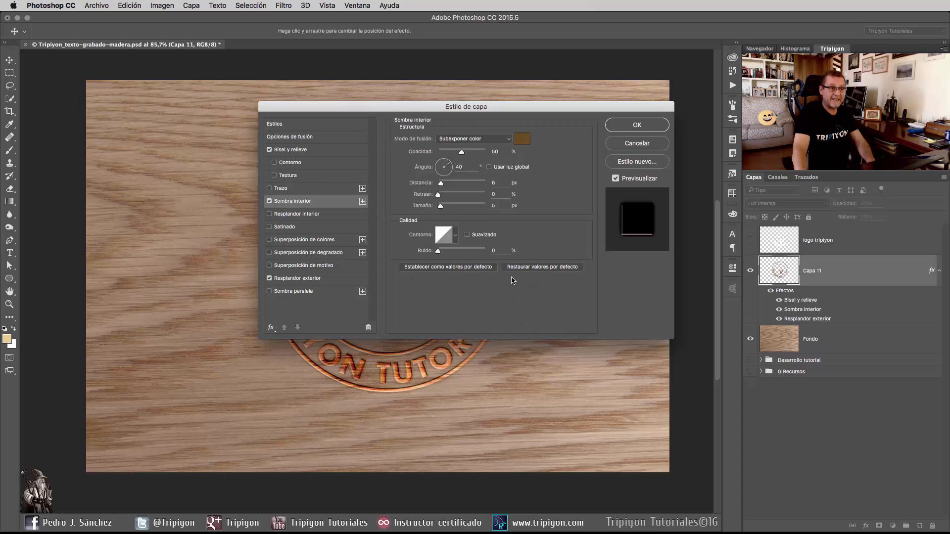
Examine the Resplandor exterior settings of Capa 11, including its glow colour and contour presets, and accept the layer style.
click(303, 279)
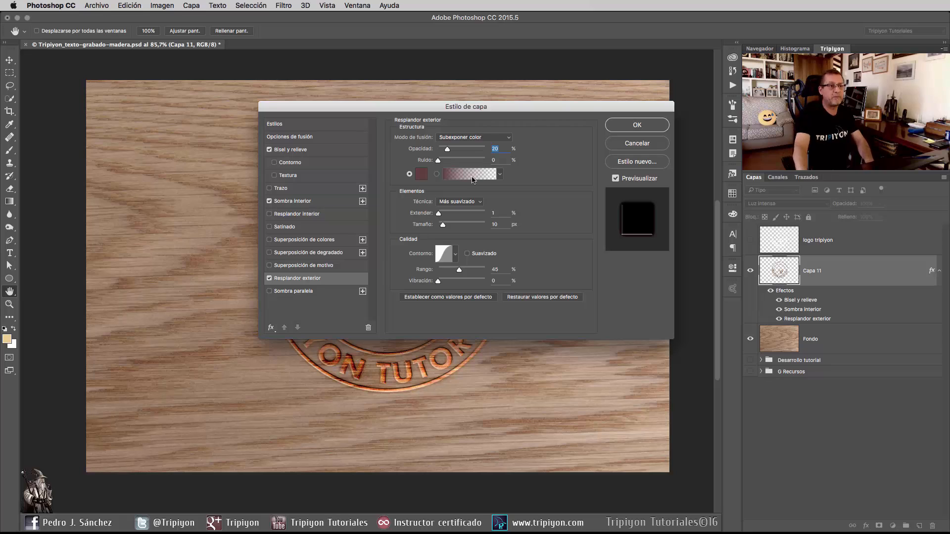
click(421, 174)
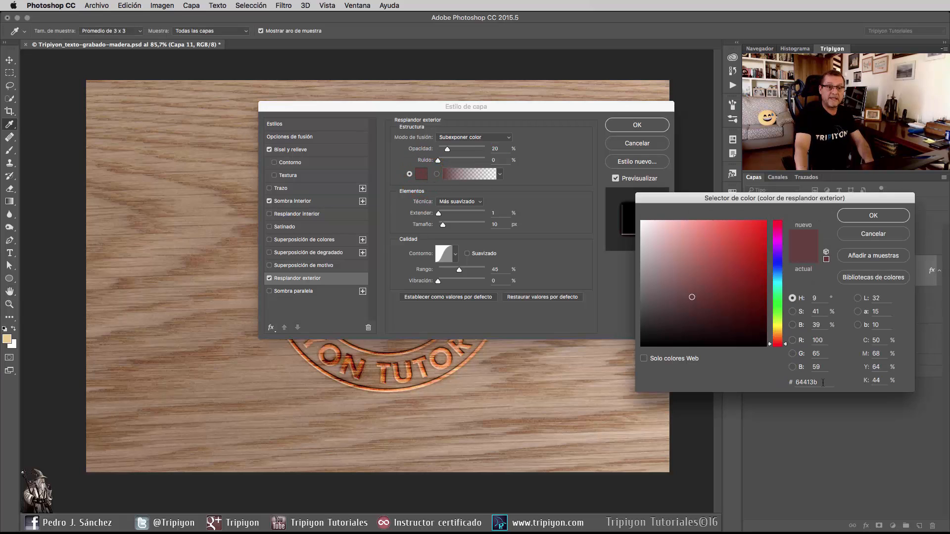
click(873, 215)
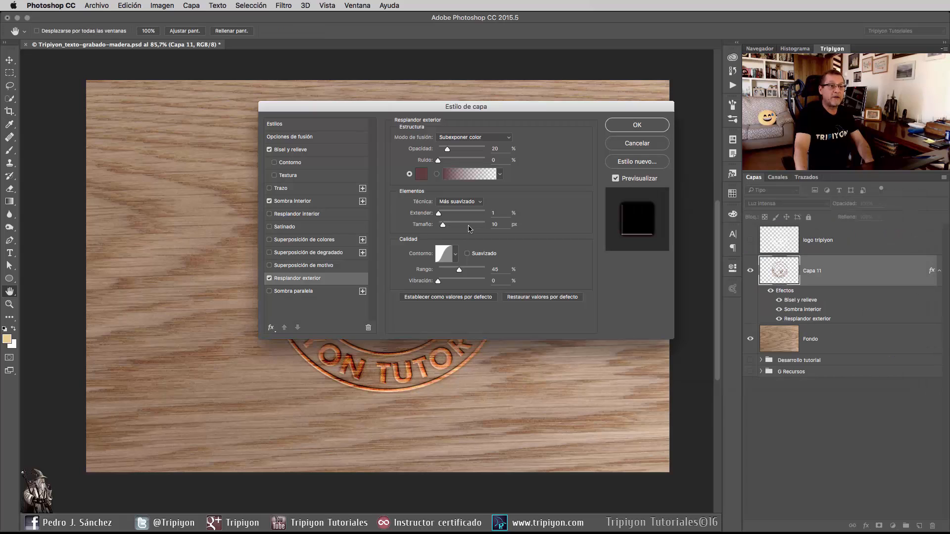
click(455, 254)
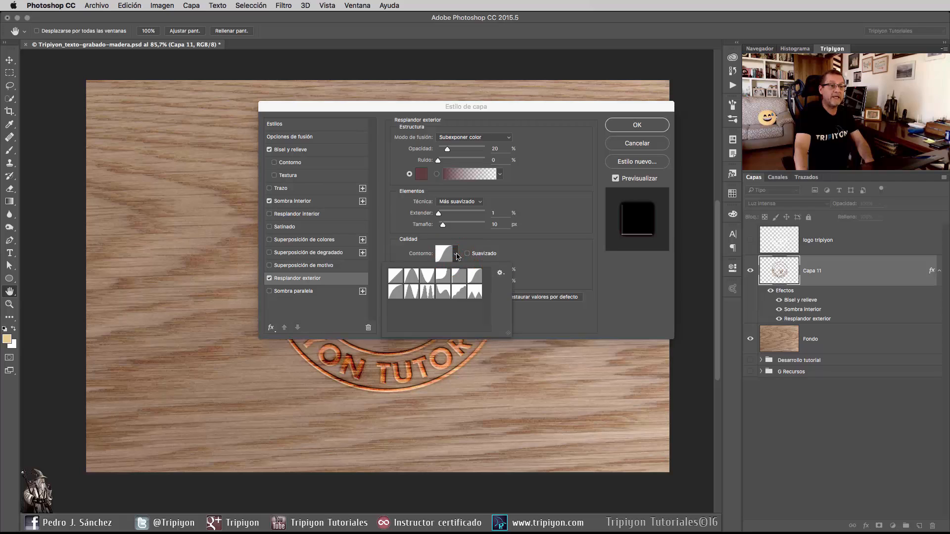
click(564, 263)
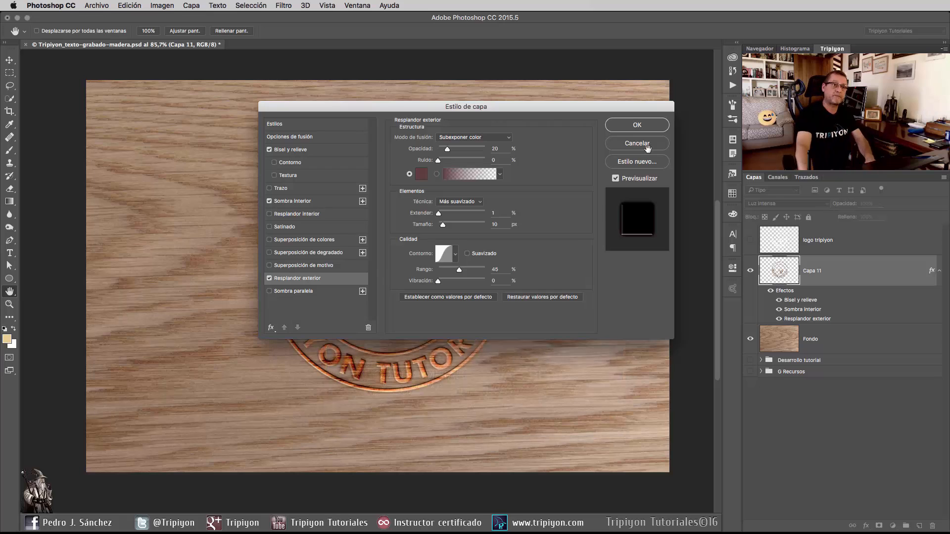
key(Return)
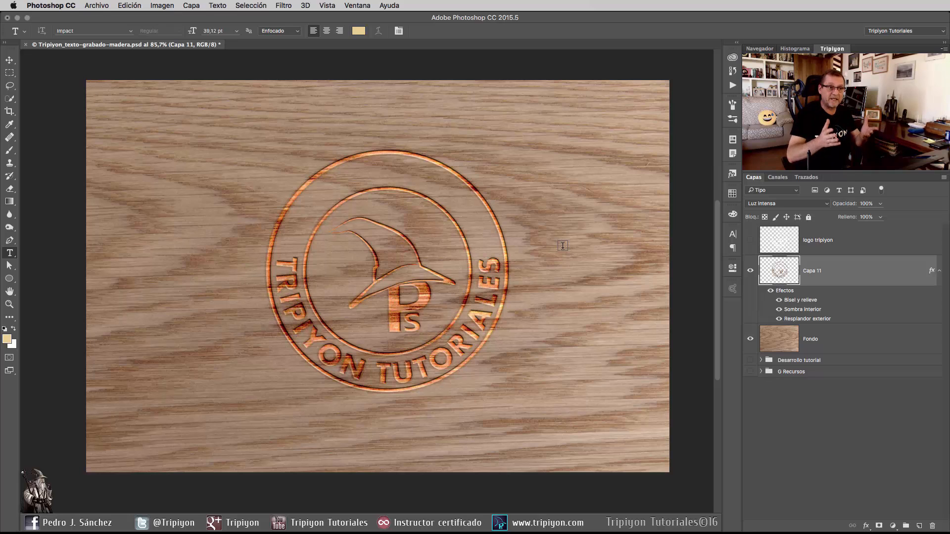
Try the Normal blend mode on the Capa 11 layer and restore Luz intensa.
click(774, 204)
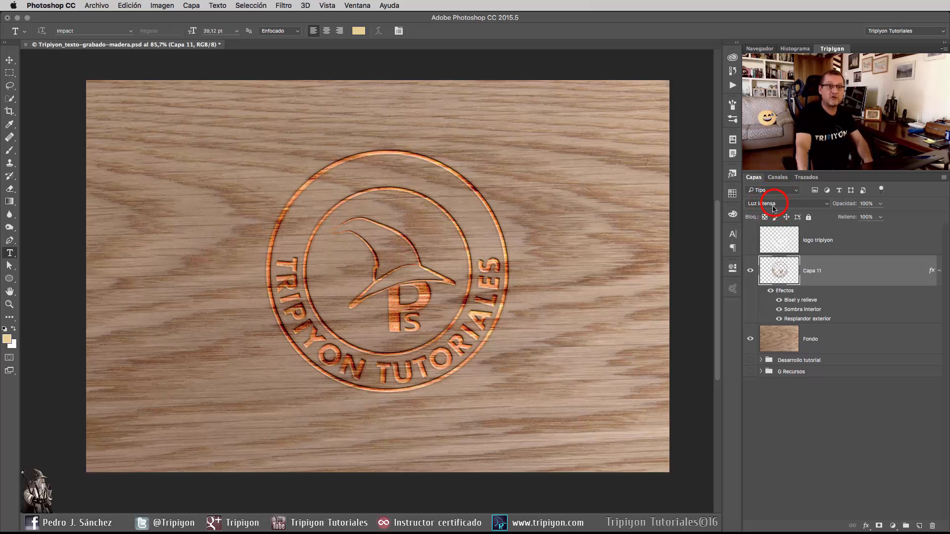
click(765, 74)
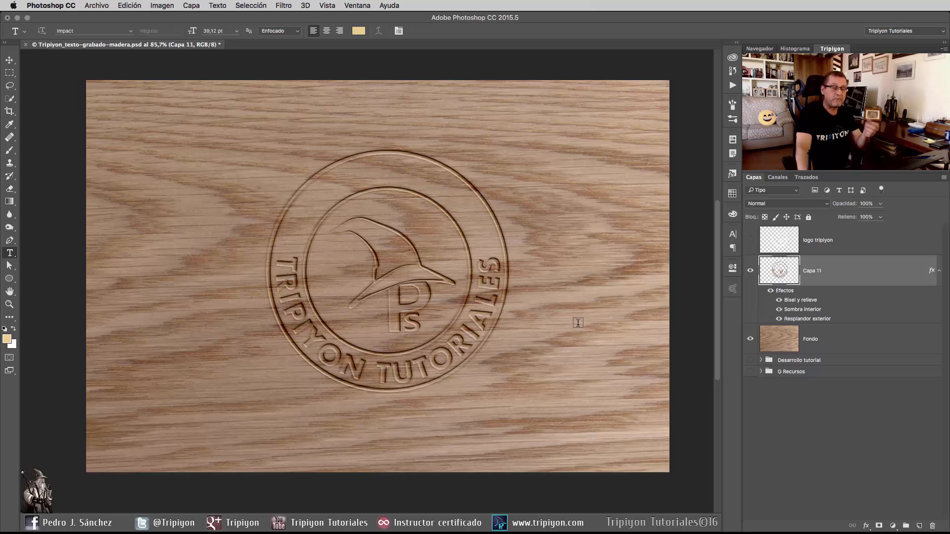
drag(776, 203, 786, 331)
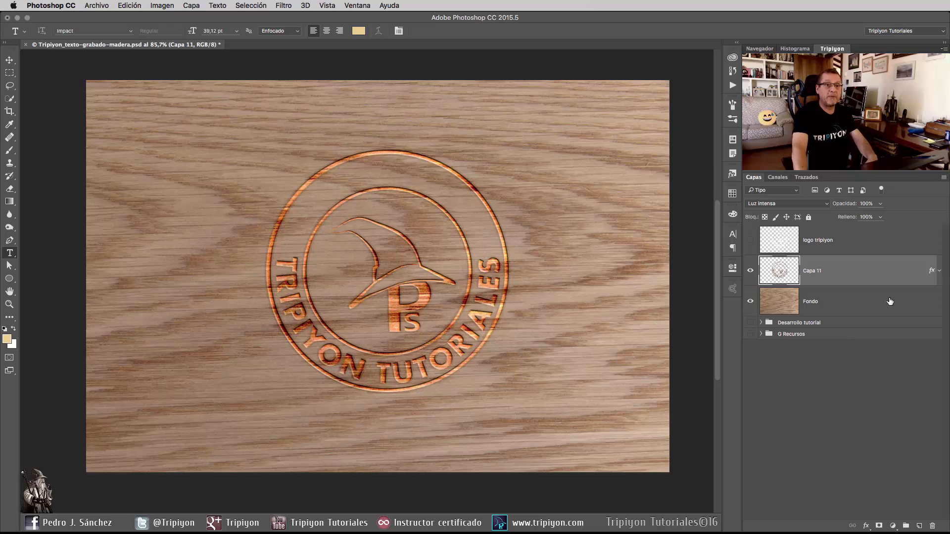
Rename the Capa 11 layer as base logo and delete the hidden logo tripiyon layer.
double_click(813, 271)
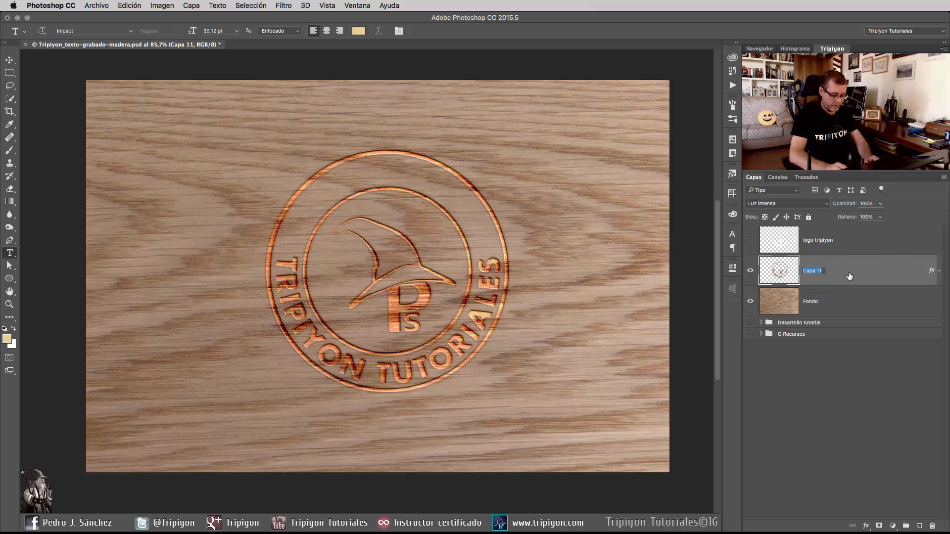
text(base logo)
click(847, 240)
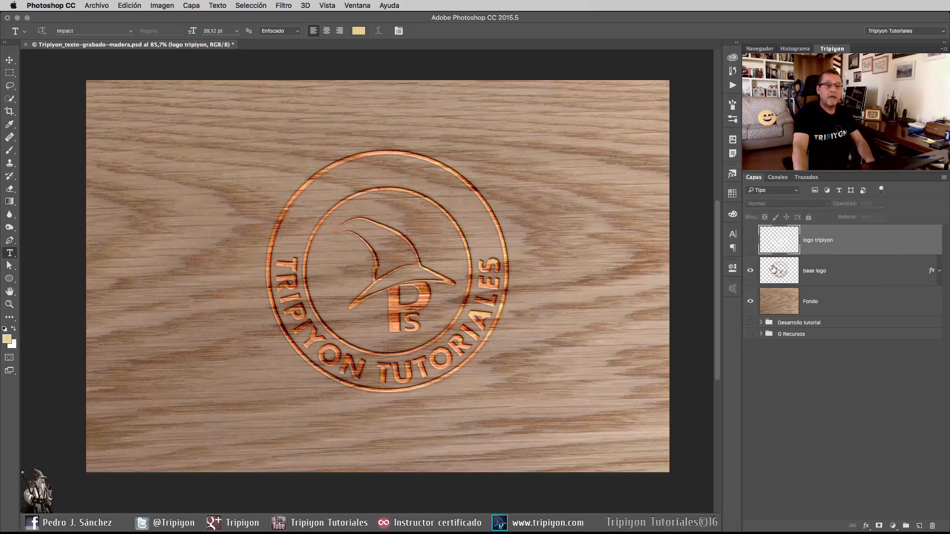
key(Delete)
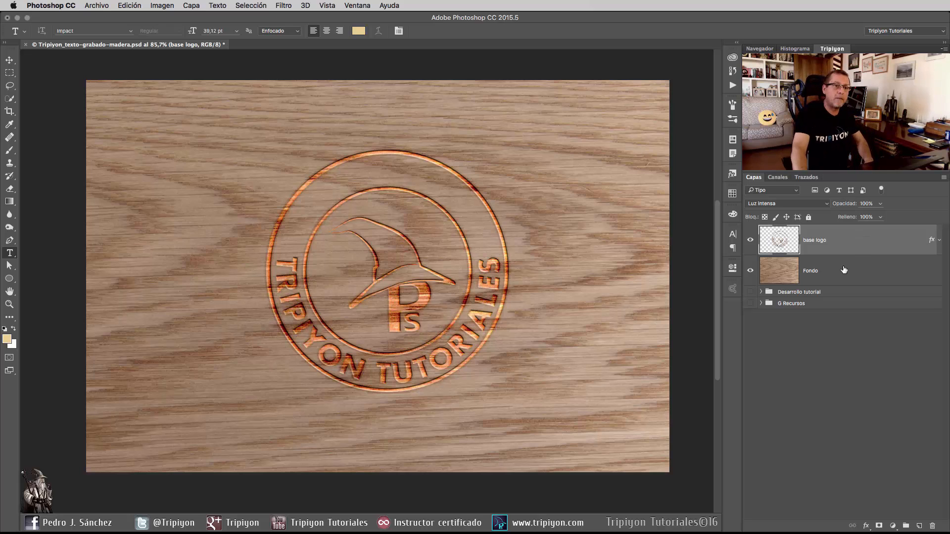
Add a layer mask to base logo from its own outline selection and display the mask alone on the canvas.
super+click(779, 243)
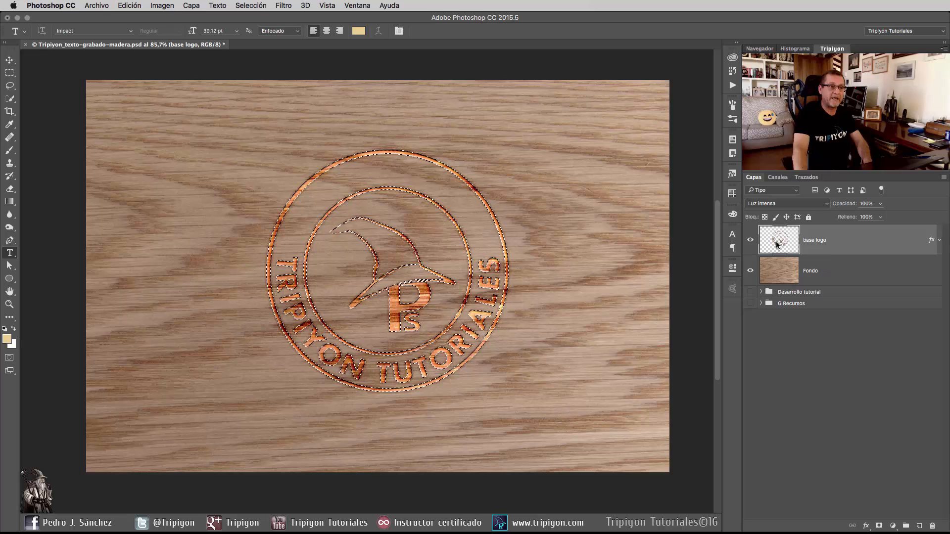
click(878, 526)
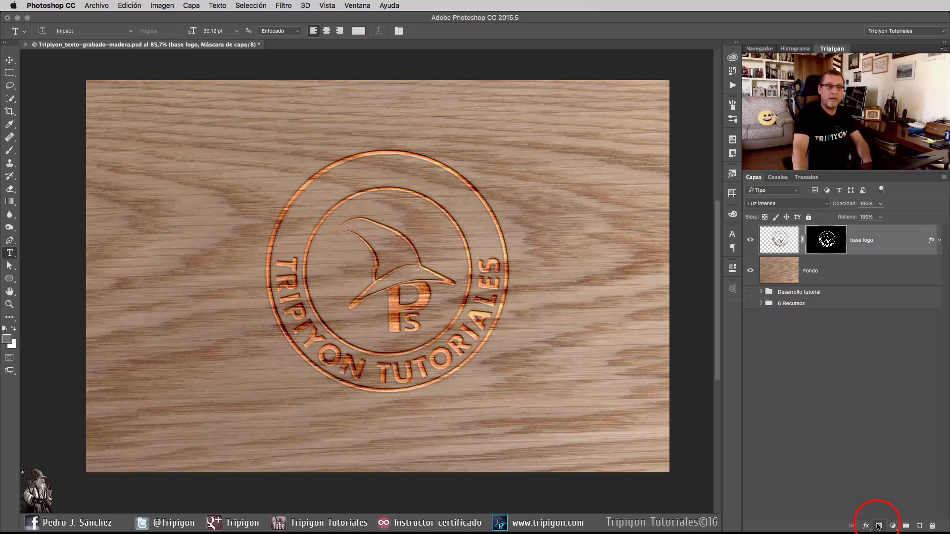
alt+click(831, 246)
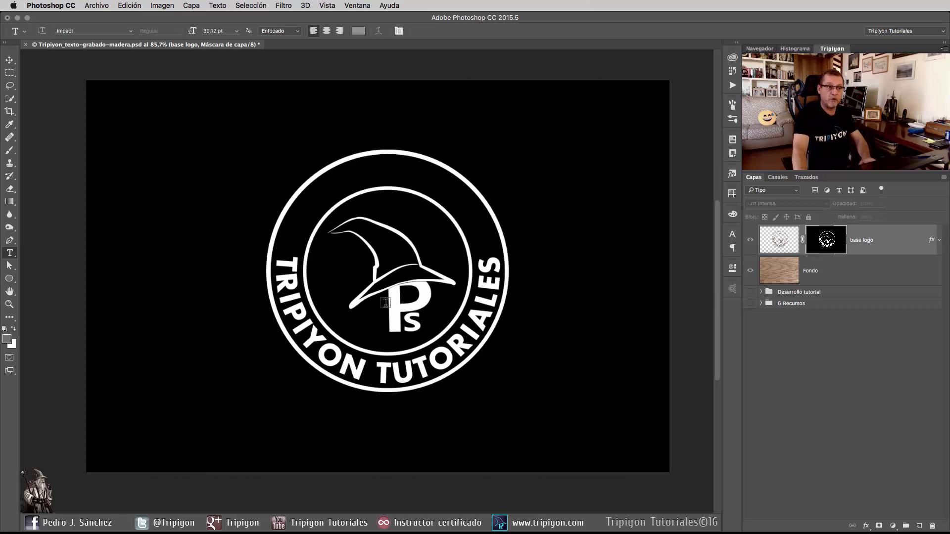
Roughen the mask's edges with the Cristal filter at Distorsión 3, Suavizado 9, Esmerilado texture and 200 % scale, and return to the layer image.
click(287, 6)
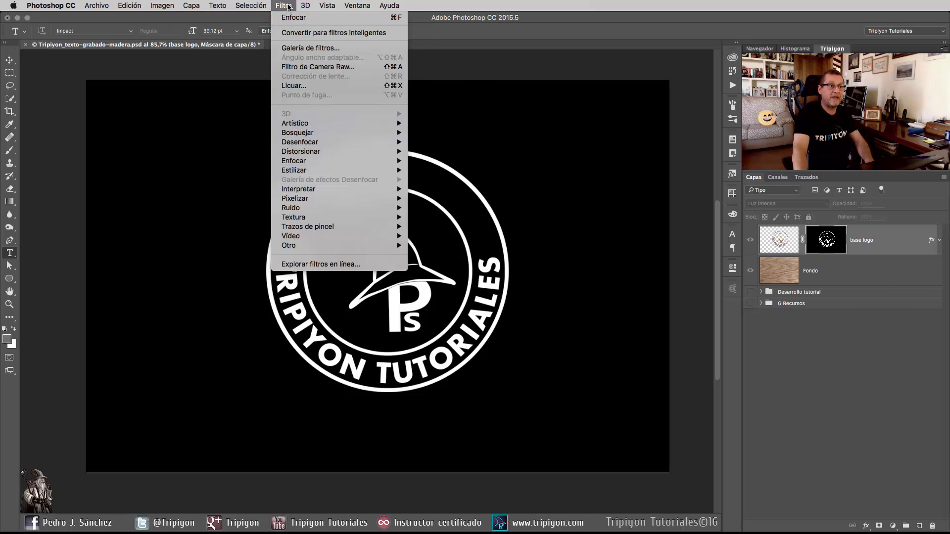
mouse_move(345, 154)
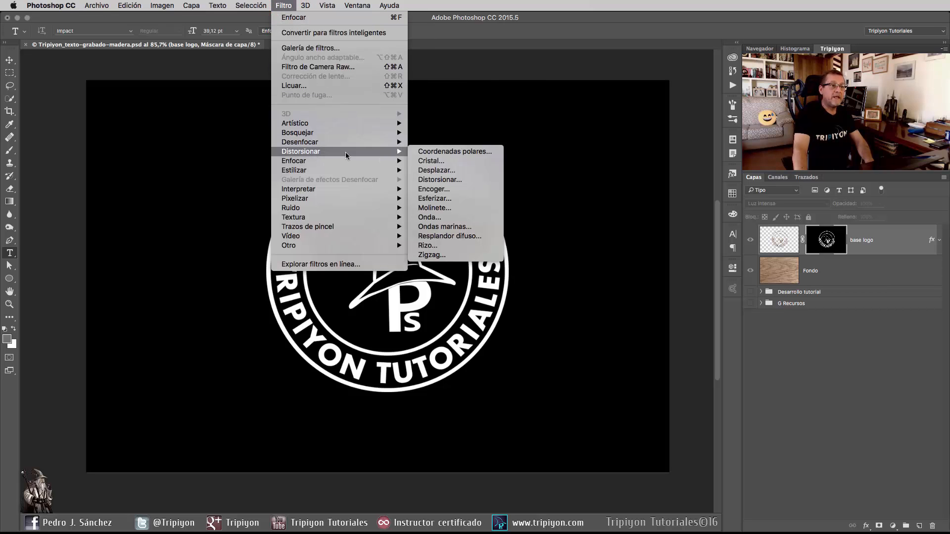
click(426, 162)
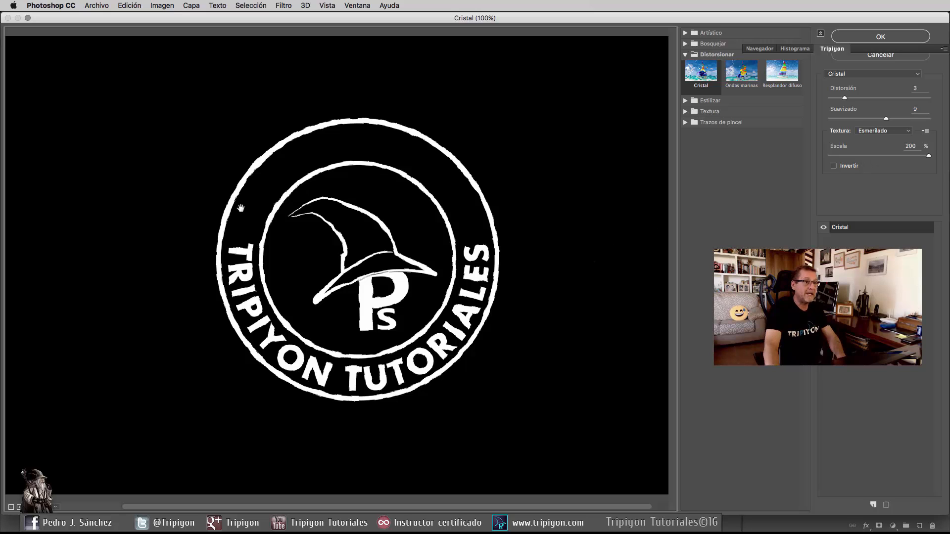
click(872, 38)
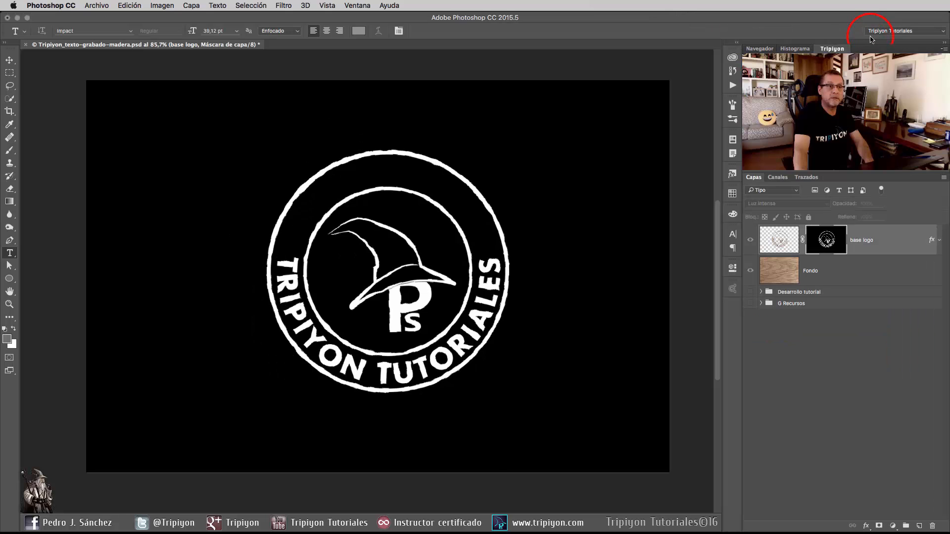
click(787, 241)
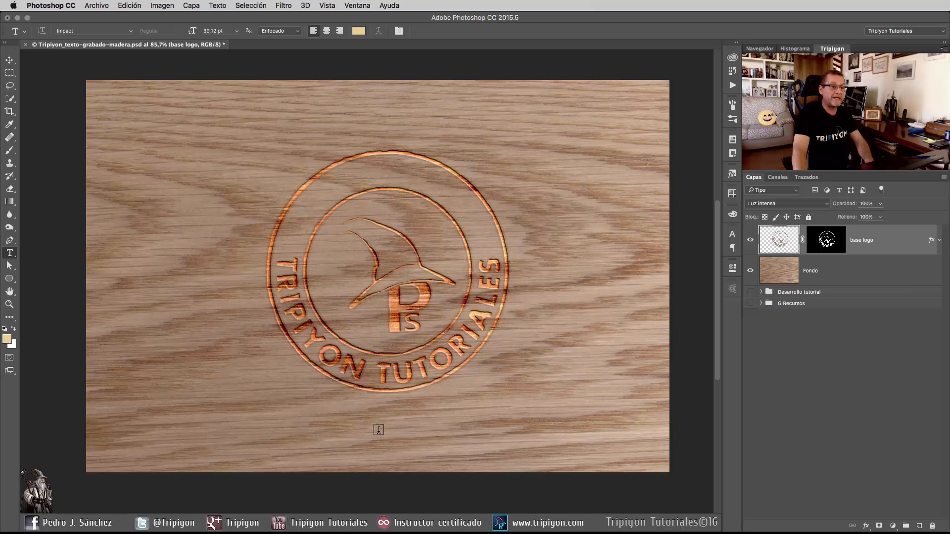
scroll(387, 267, up, 3)
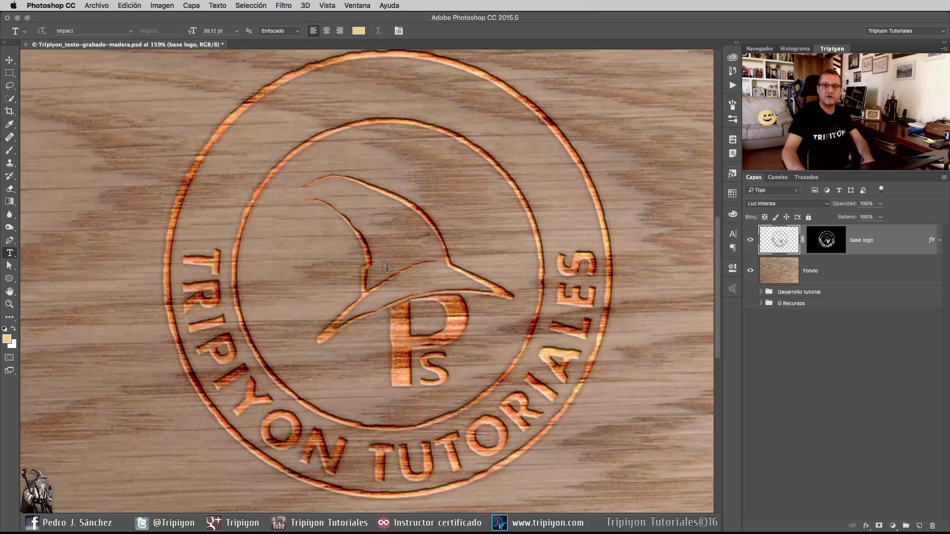
key(cmd+0)
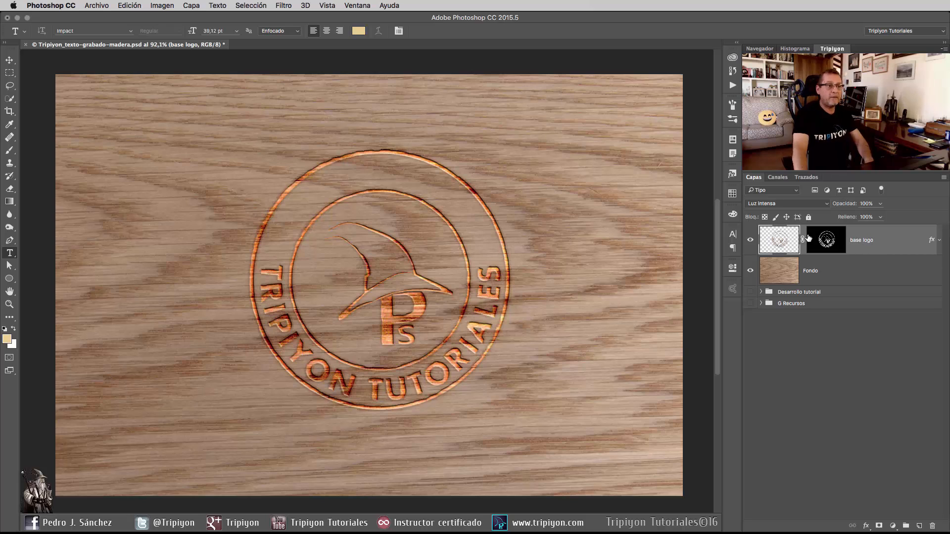
Add a Tono/saturación adjustment layer clipped to base logo, with saturation at -68 and hue at +4.
click(893, 526)
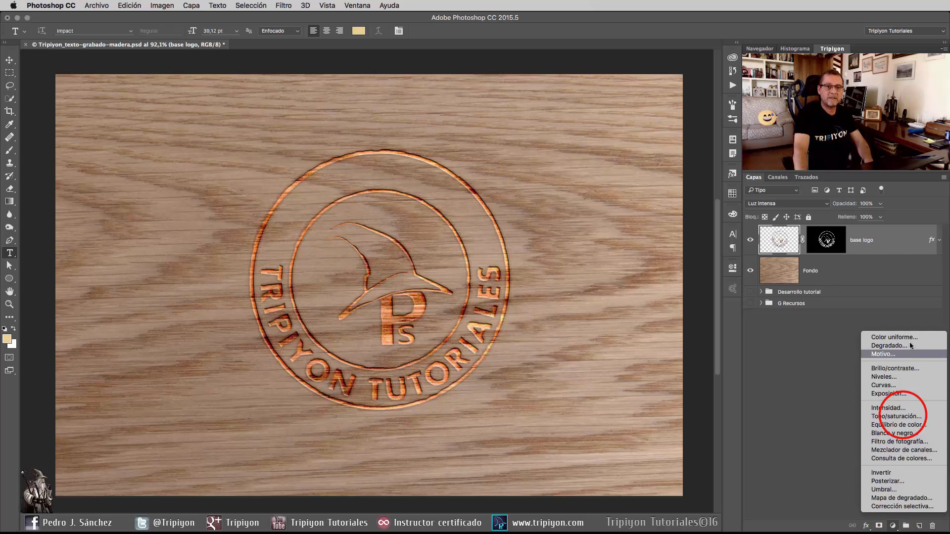
click(903, 418)
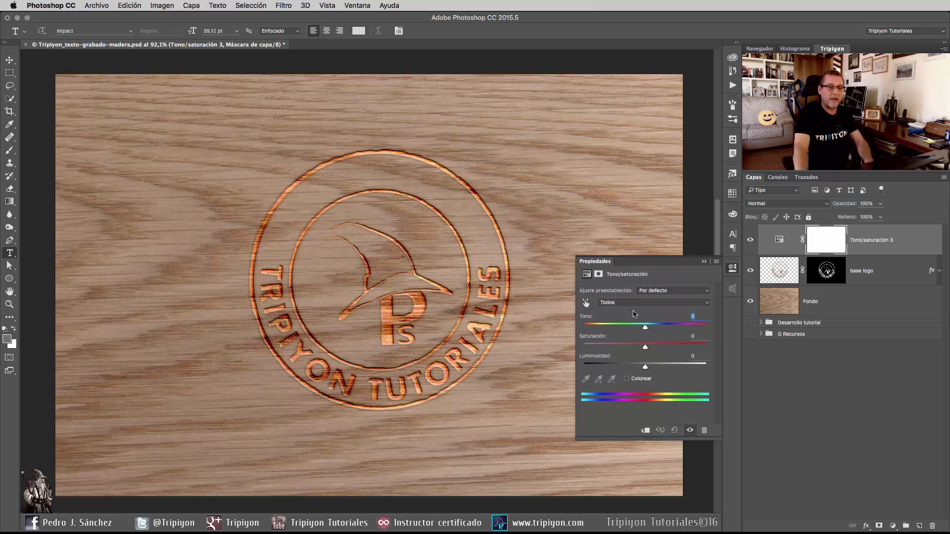
click(646, 429)
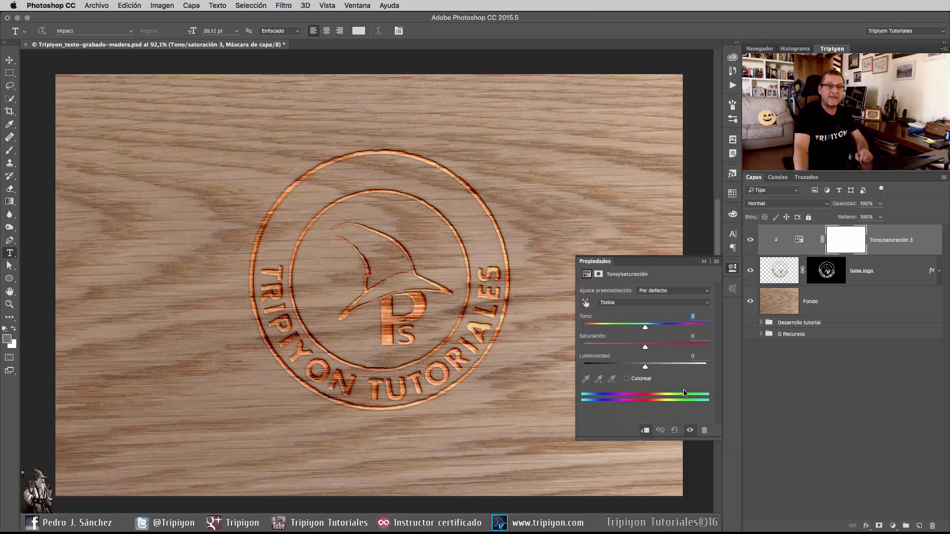
drag(645, 347, 623, 350)
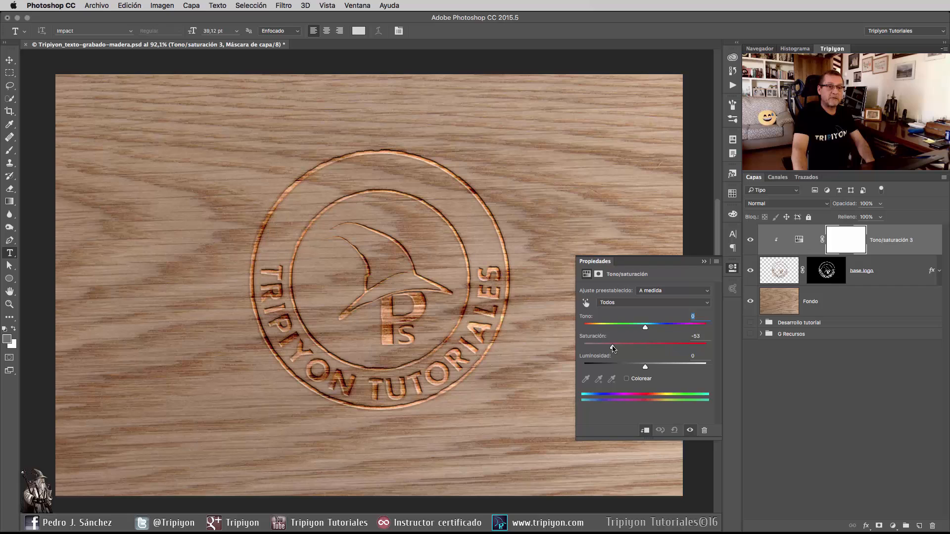
drag(608, 348, 603, 347)
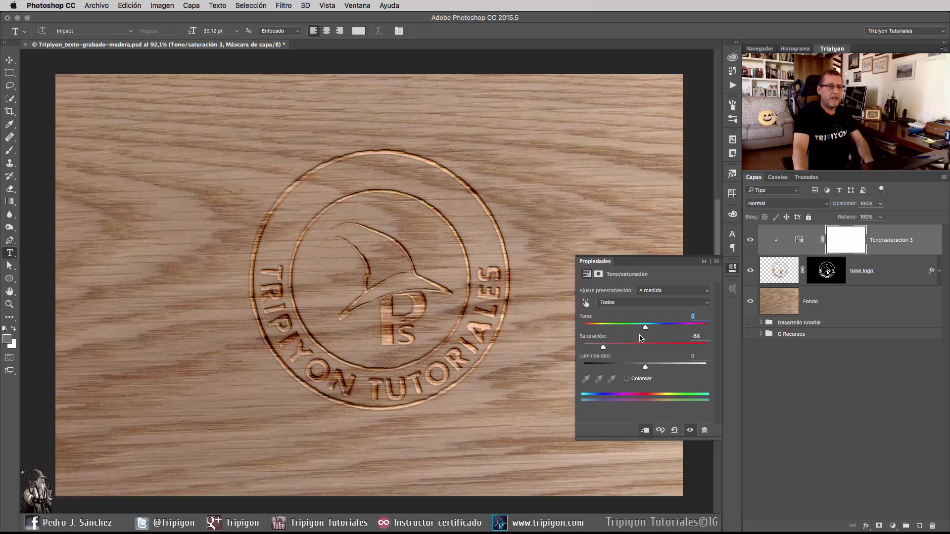
drag(645, 327, 647, 329)
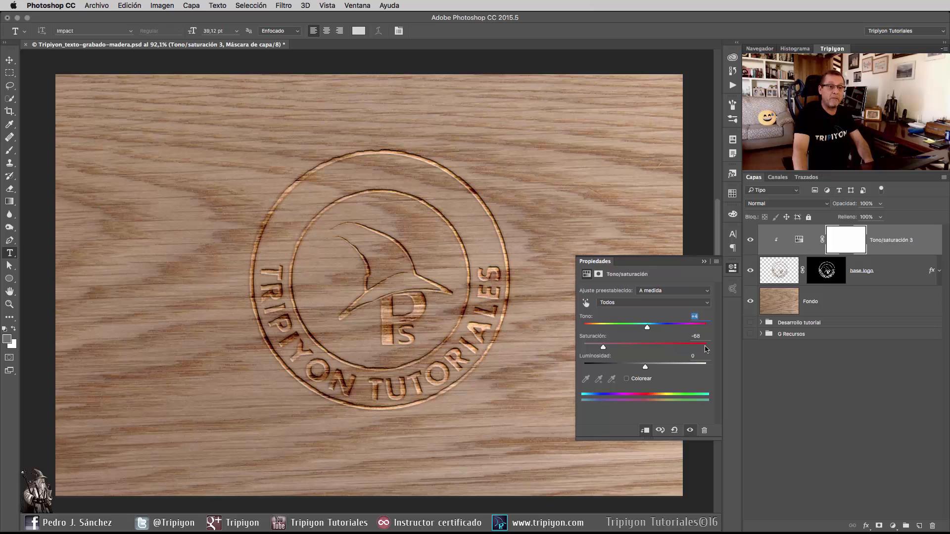
click(732, 269)
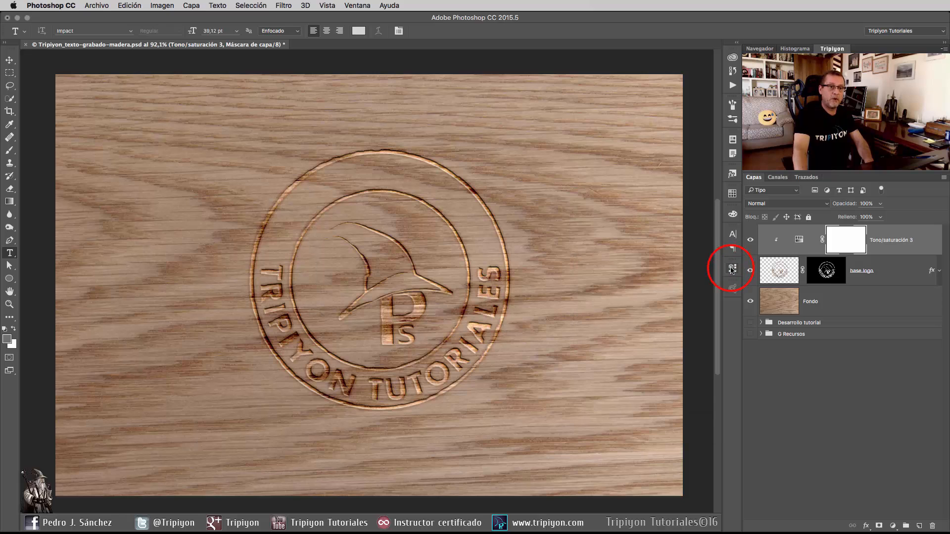
Add a Niveles adjustment layer clipped directly above base logo, with input black at 96 and input white at 230.
click(786, 272)
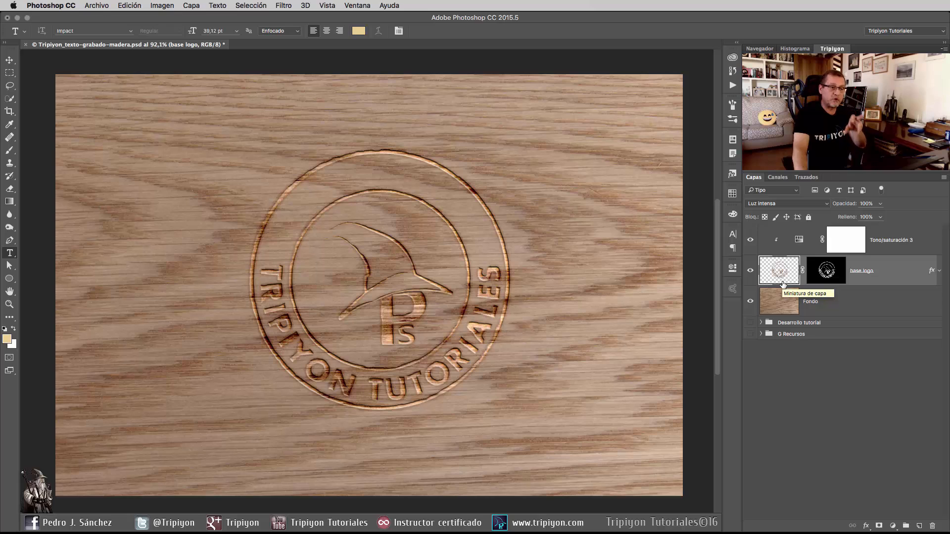
click(893, 527)
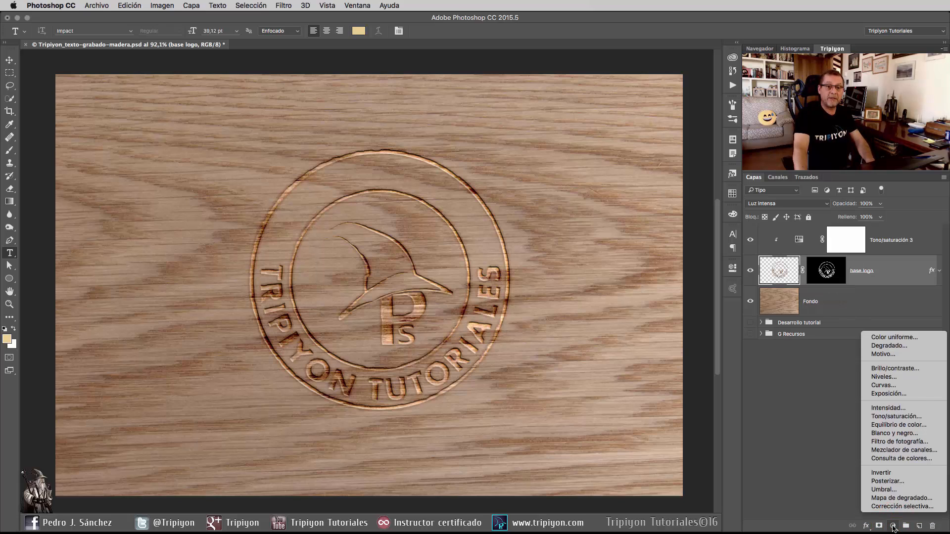
click(890, 377)
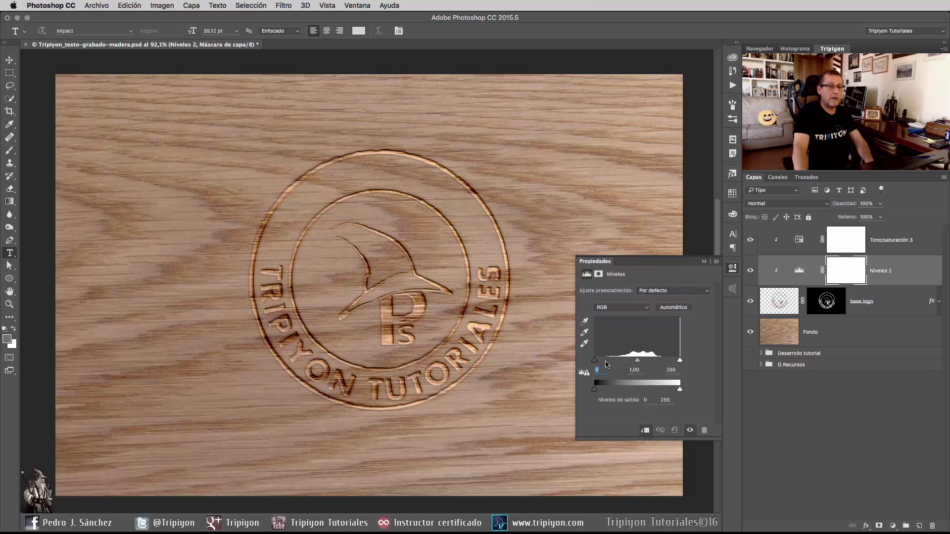
click(596, 361)
click(595, 362)
drag(595, 362, 627, 371)
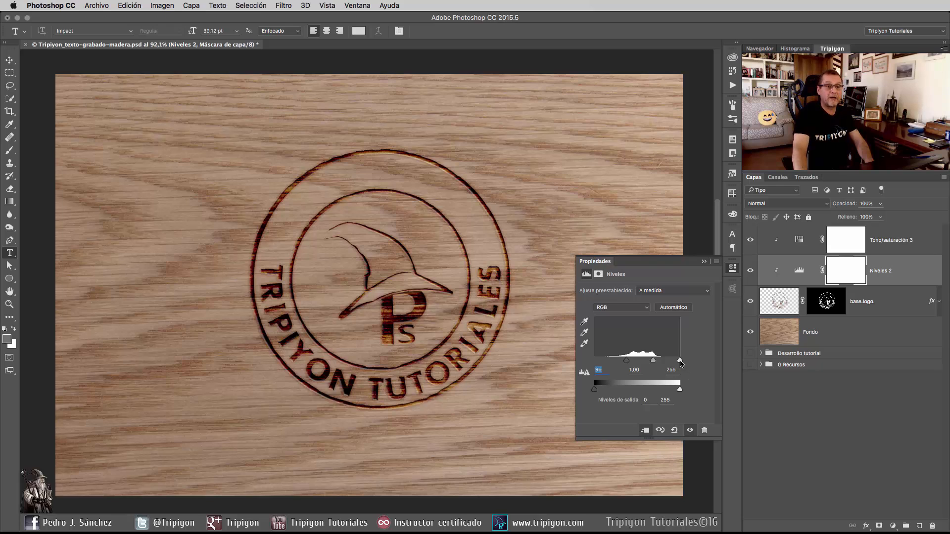
drag(680, 363, 672, 364)
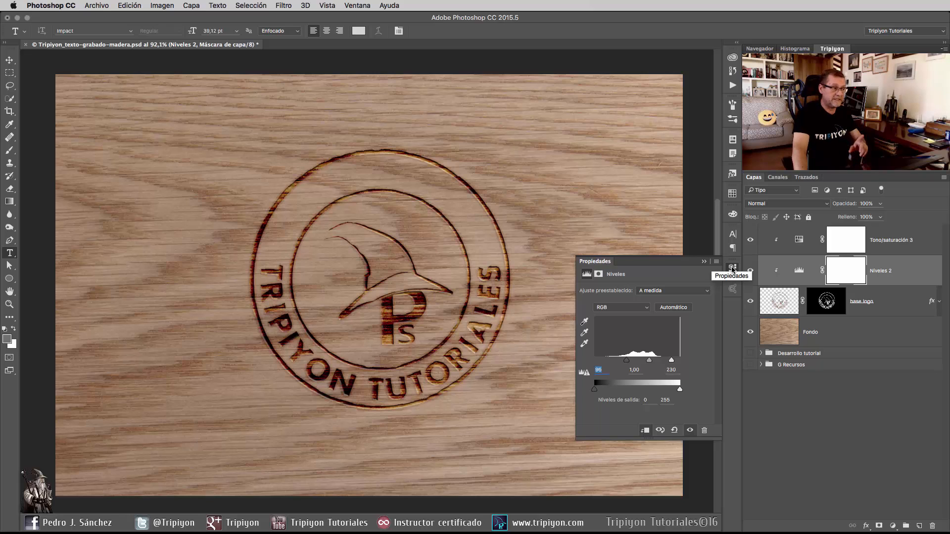
click(733, 269)
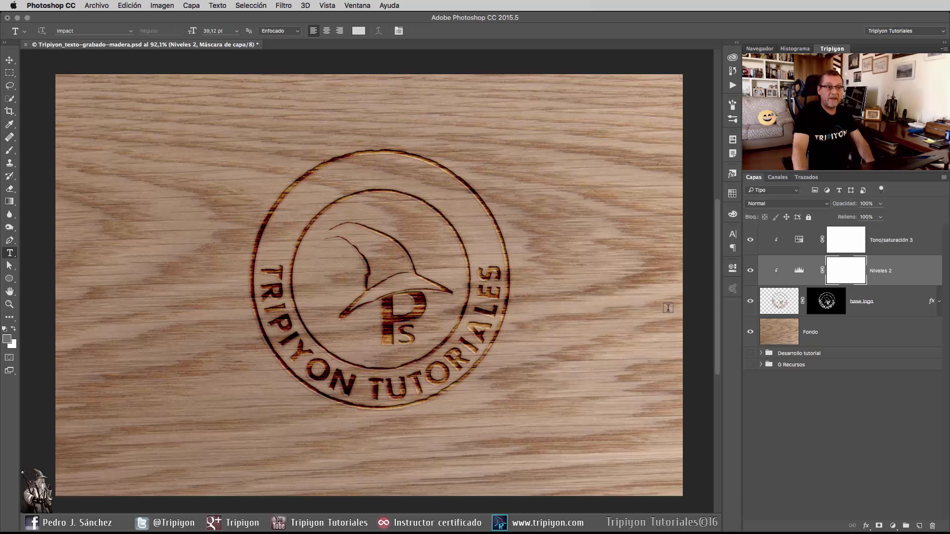
Move Capa 10 from the G Recursos group to a clipped position directly above base logo and set its blend mode to Superponer.
click(783, 300)
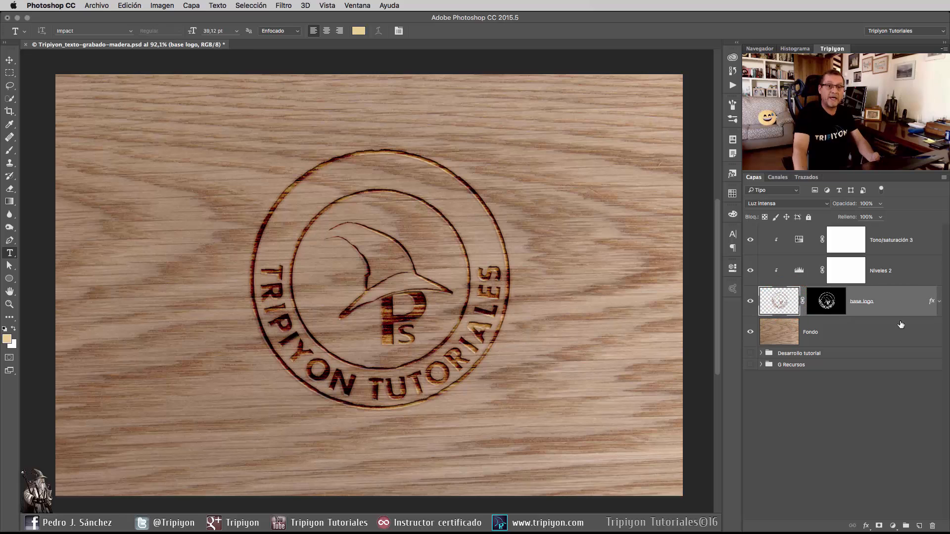
click(761, 365)
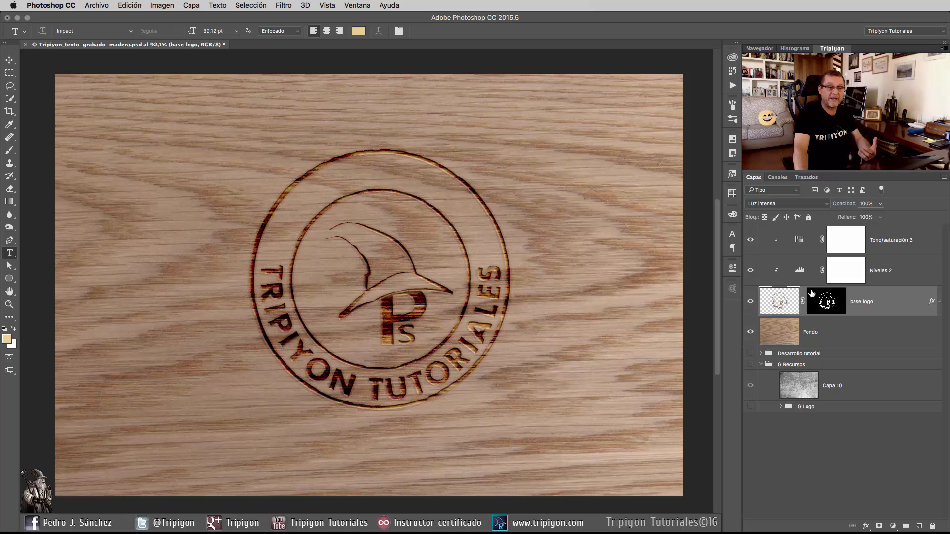
click(96, 6)
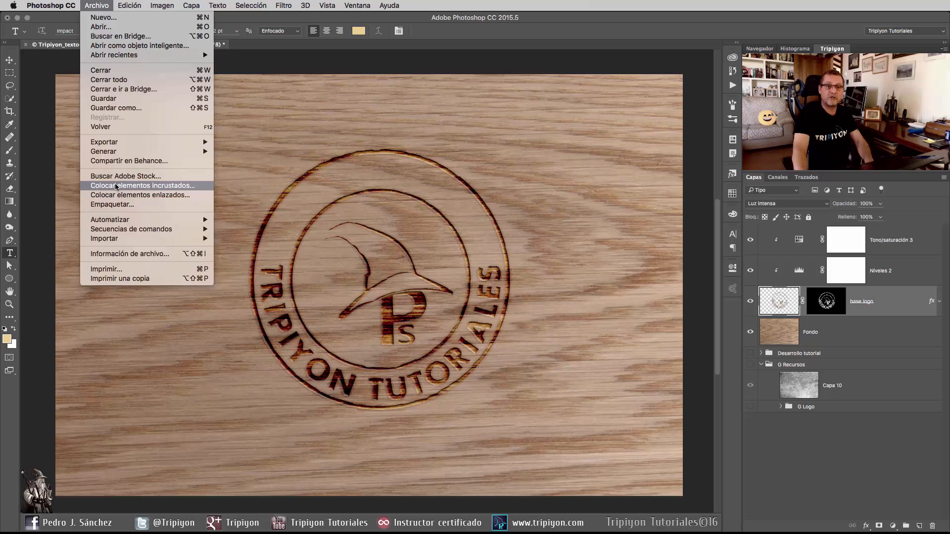
click(97, 6)
click(801, 381)
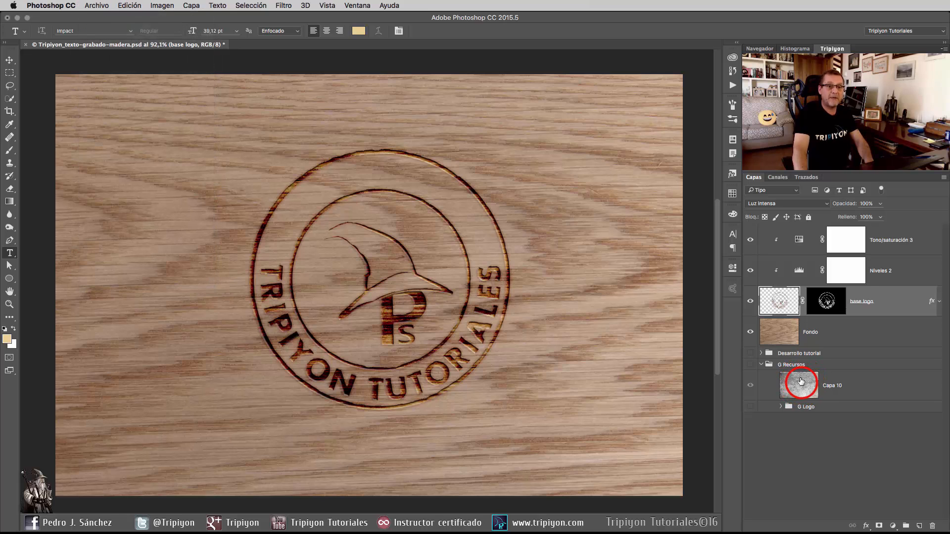
drag(801, 381, 817, 287)
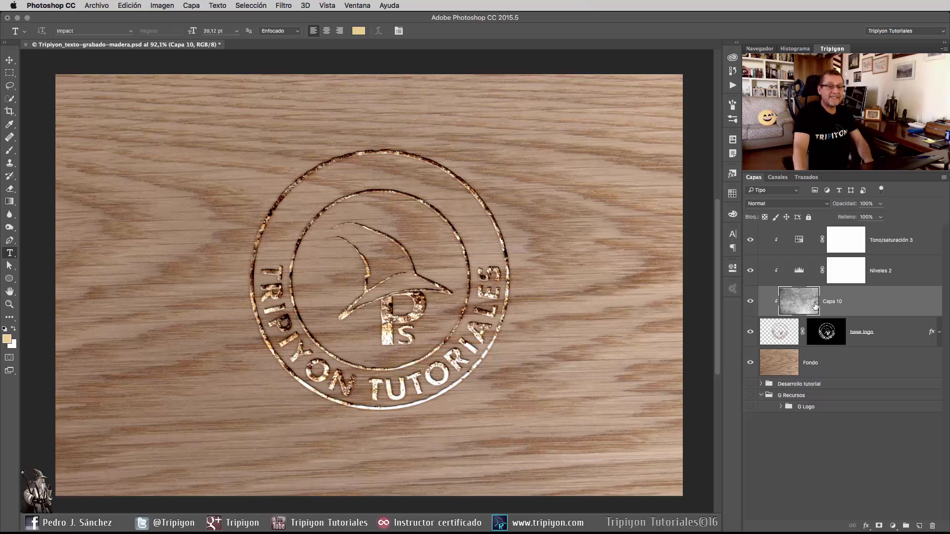
click(787, 207)
click(785, 203)
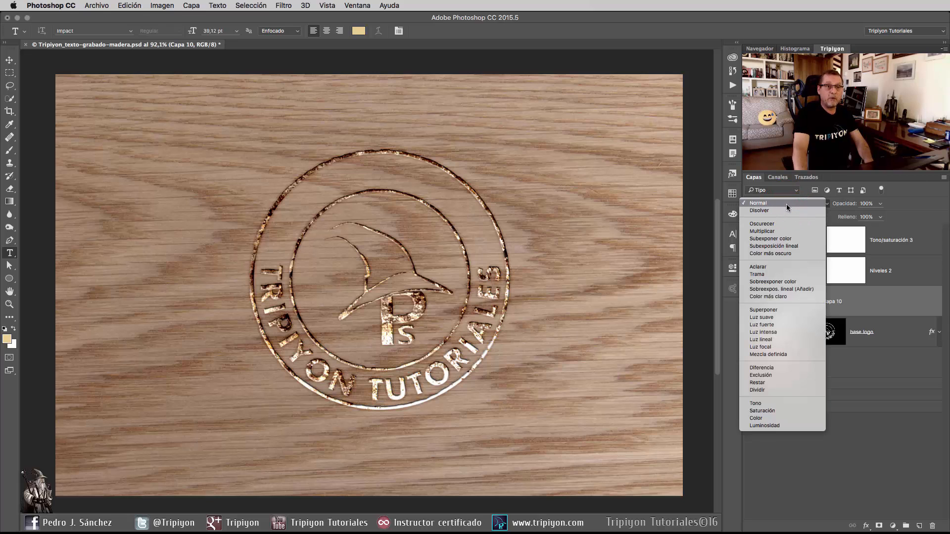
click(773, 310)
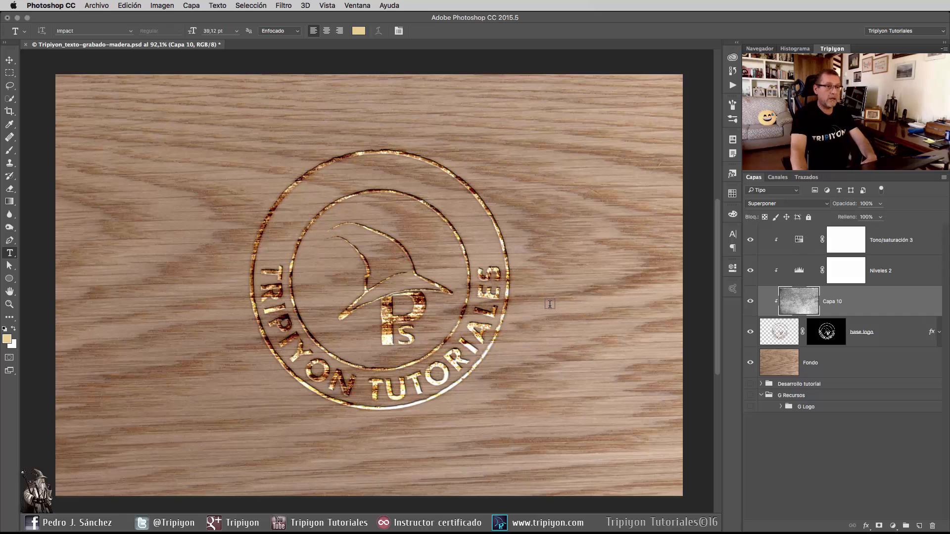
Scale Capa 10 to about 69 % width and 70 % height, positioned so the texture covers the whole logo.
key(super+t)
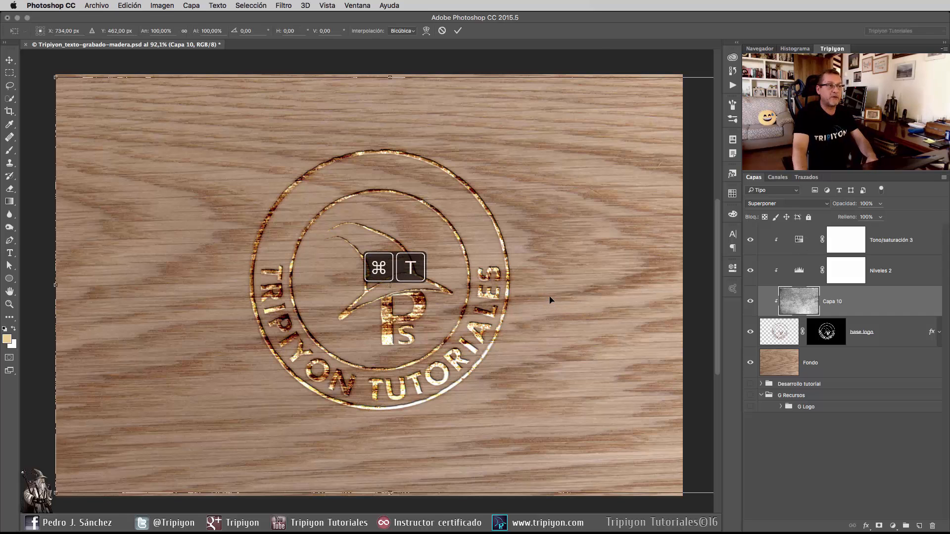
drag(55, 77, 144, 155)
drag(566, 356, 493, 357)
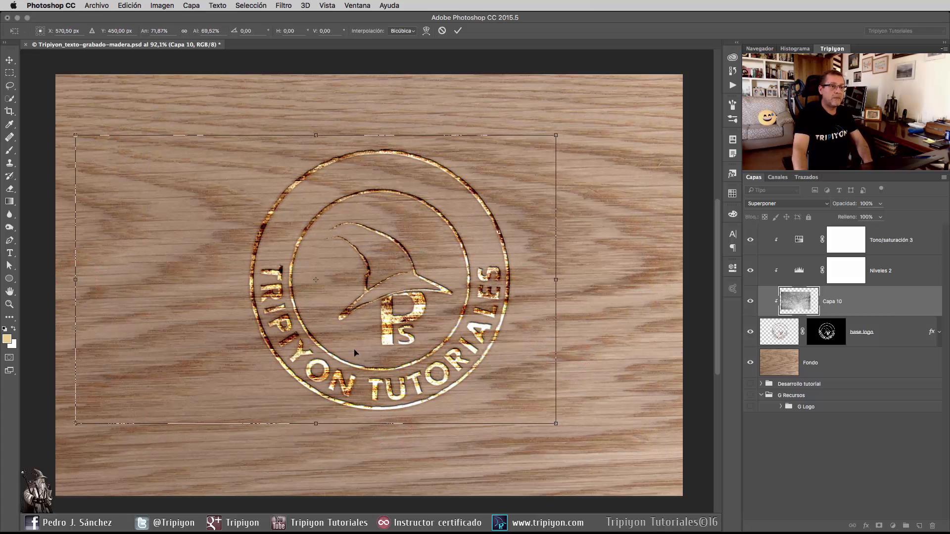
drag(75, 280, 203, 286)
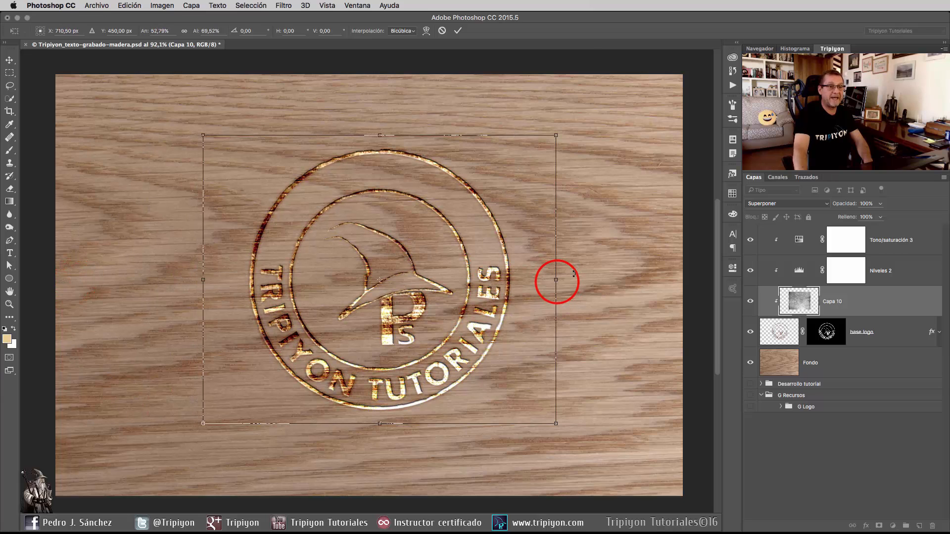
drag(556, 279, 664, 279)
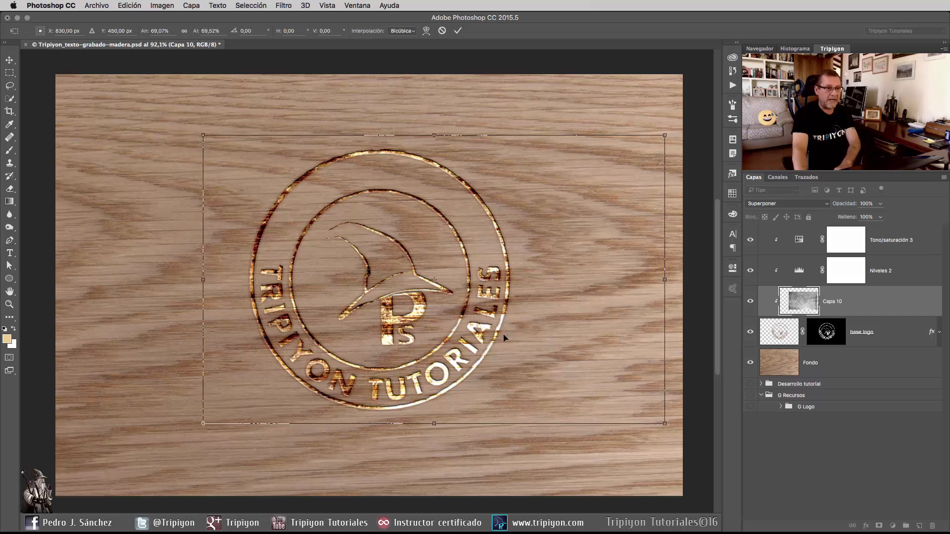
key(Return)
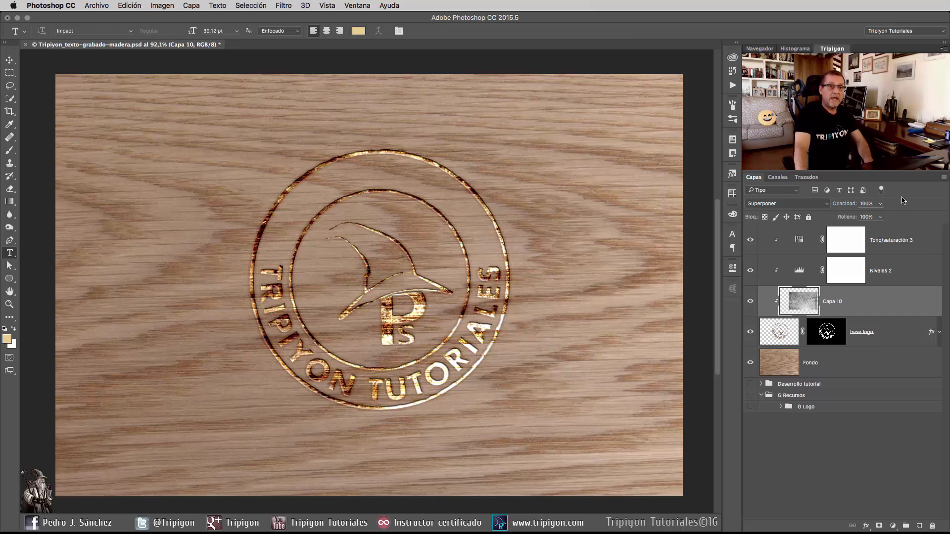
Reduce Capa 10 to 30 % opacity and rename it textura, leaving the layer visible.
double_click(867, 204)
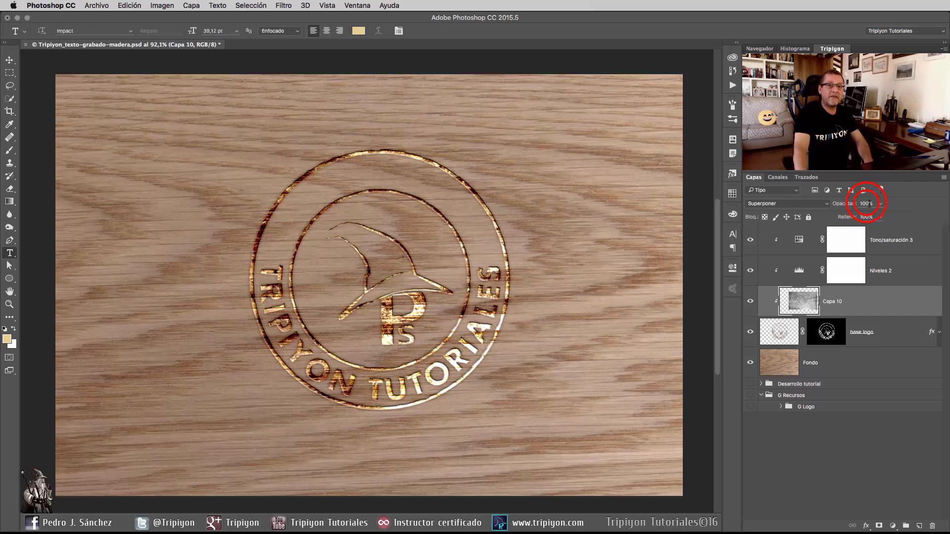
text(30)
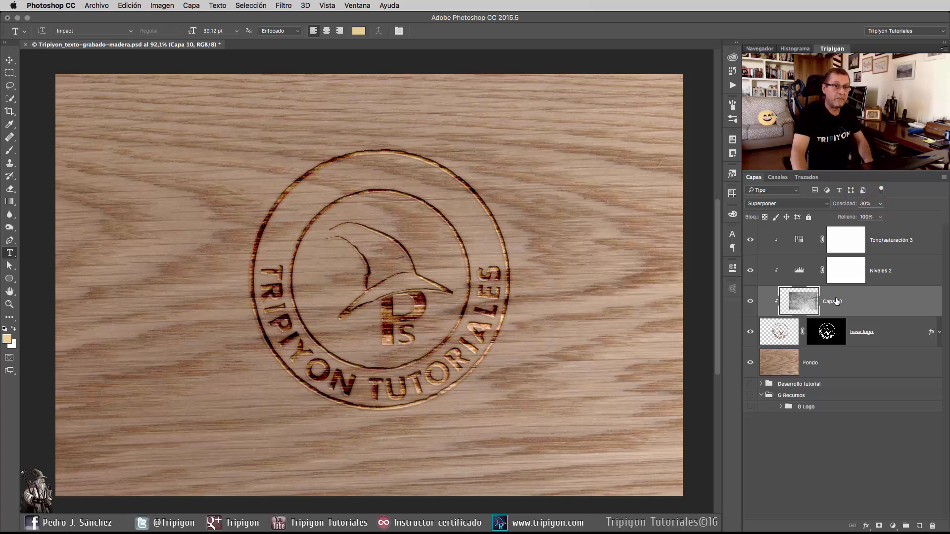
click(751, 302)
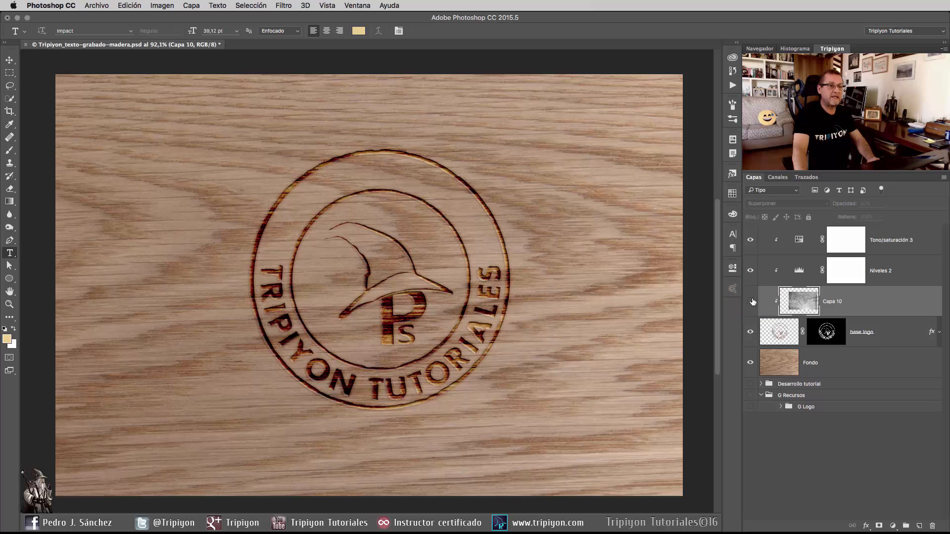
double_click(834, 301)
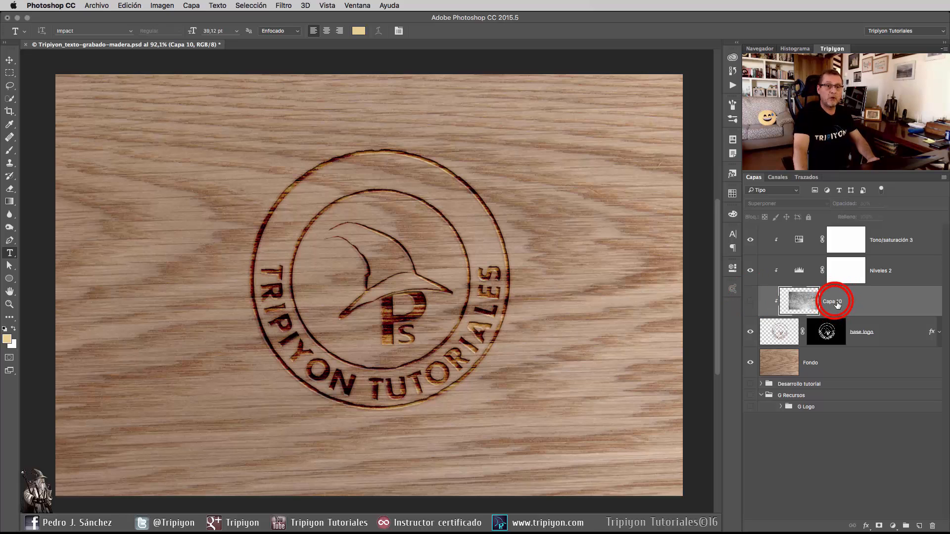
text(textura)
key(Return)
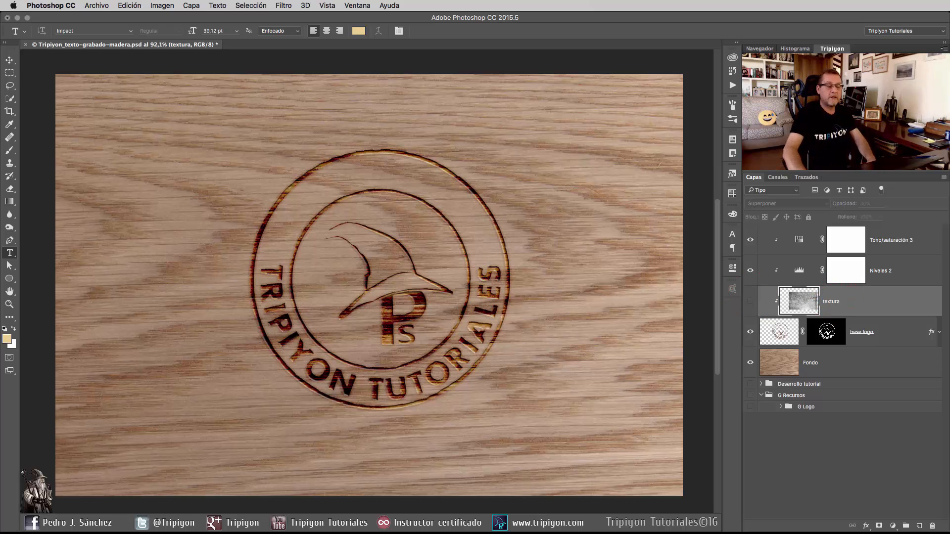
click(751, 304)
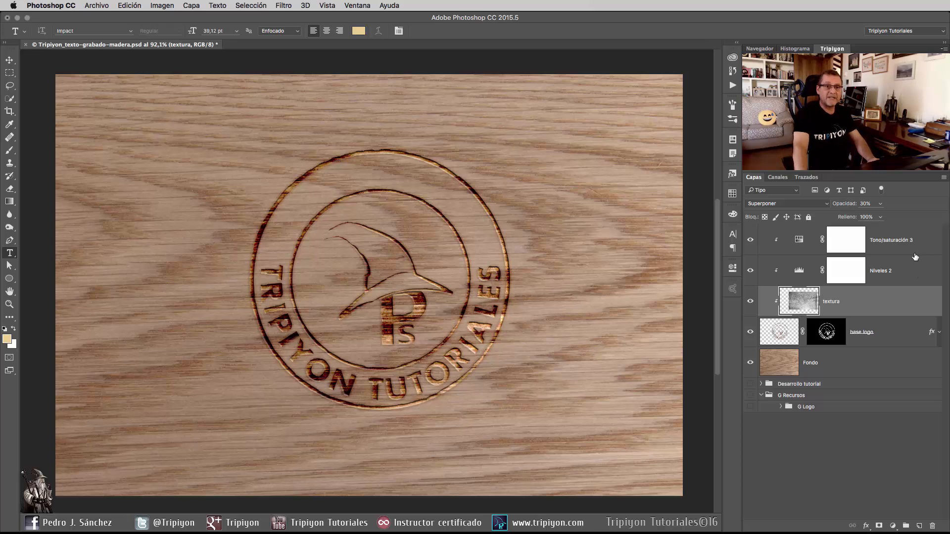
Group all layers from base logo through Tono/saturación 3 and name the group G logo.
click(896, 332)
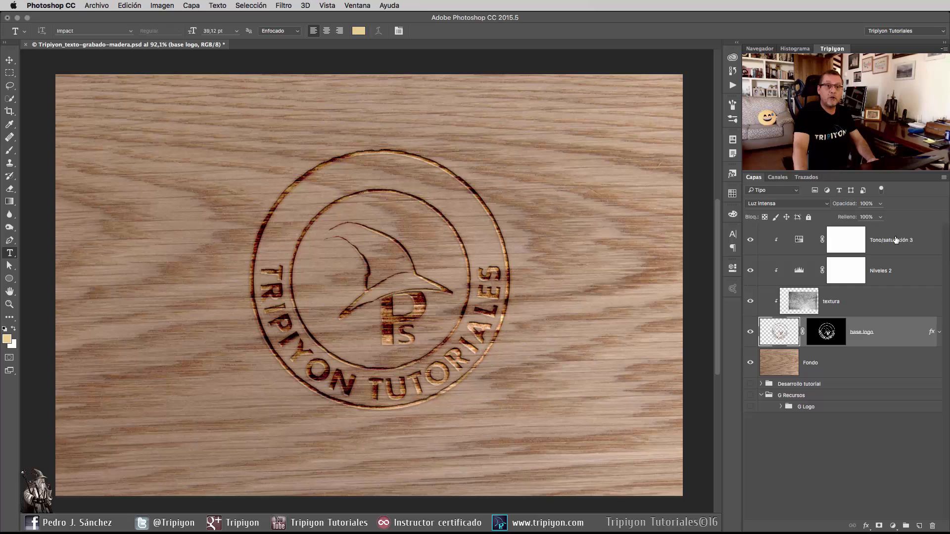
key(shift)
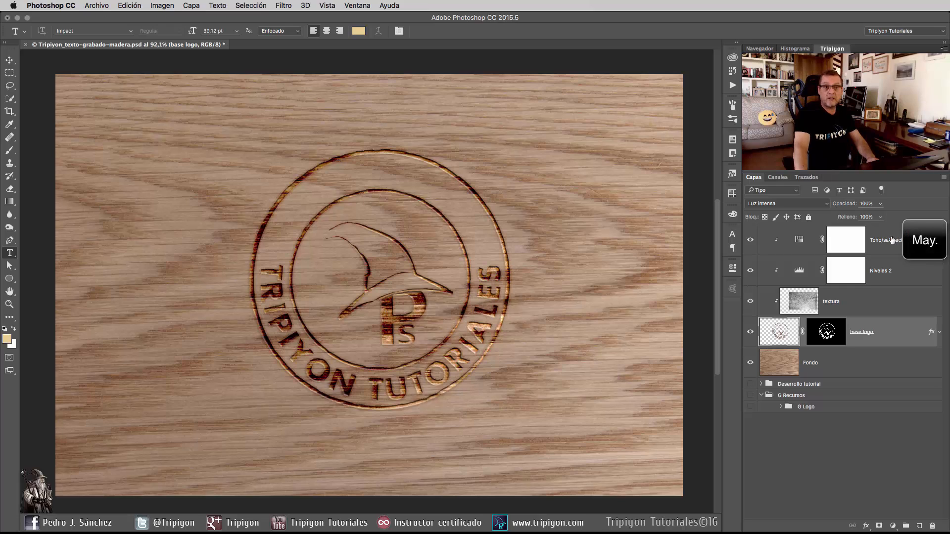
shift+click(892, 241)
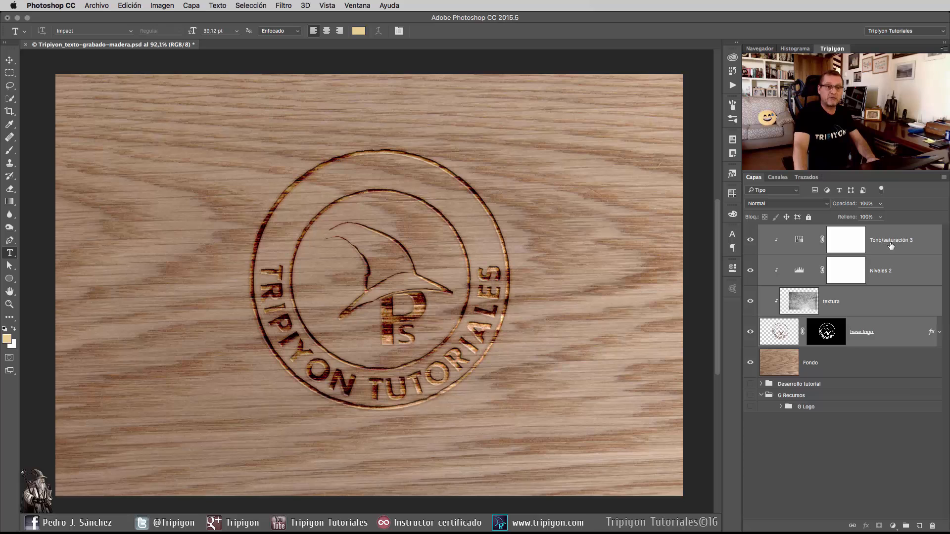
key(super+g)
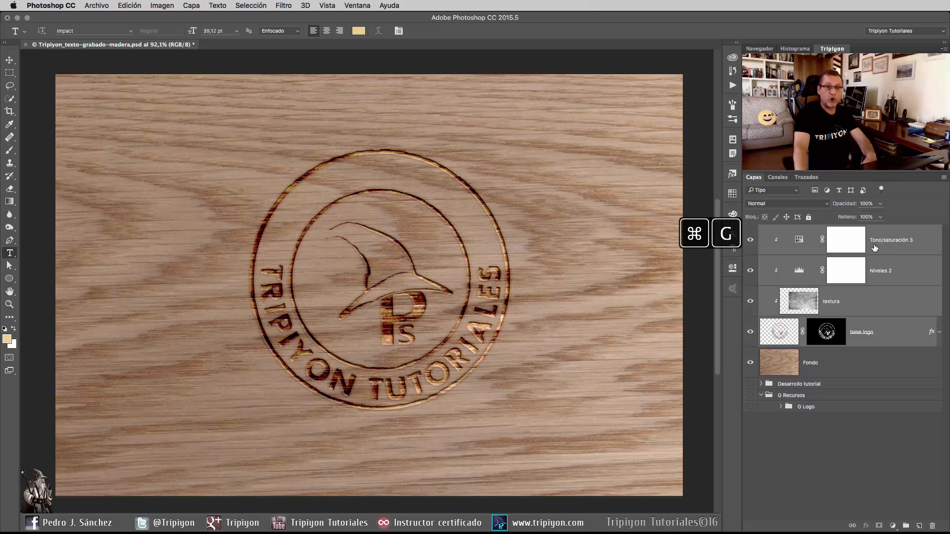
double_click(786, 231)
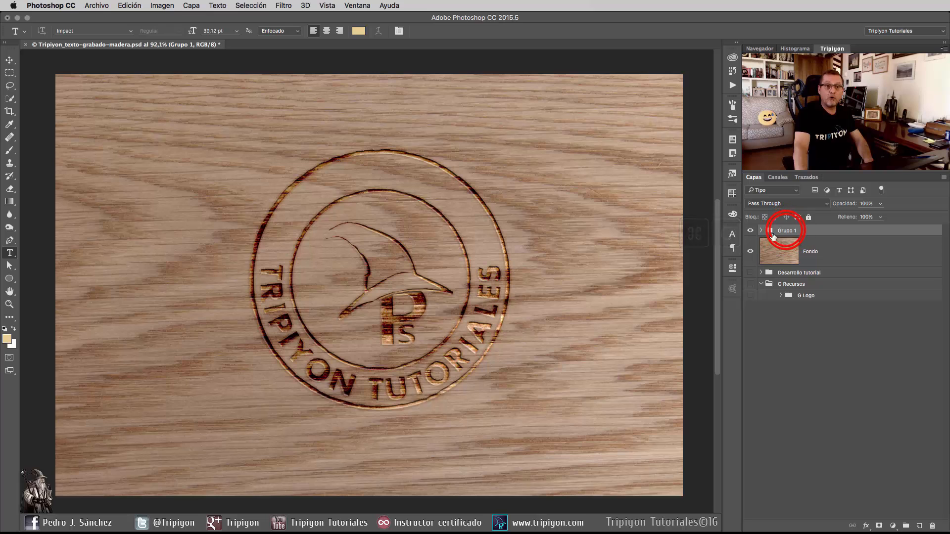
text(G logo)
key(Return)
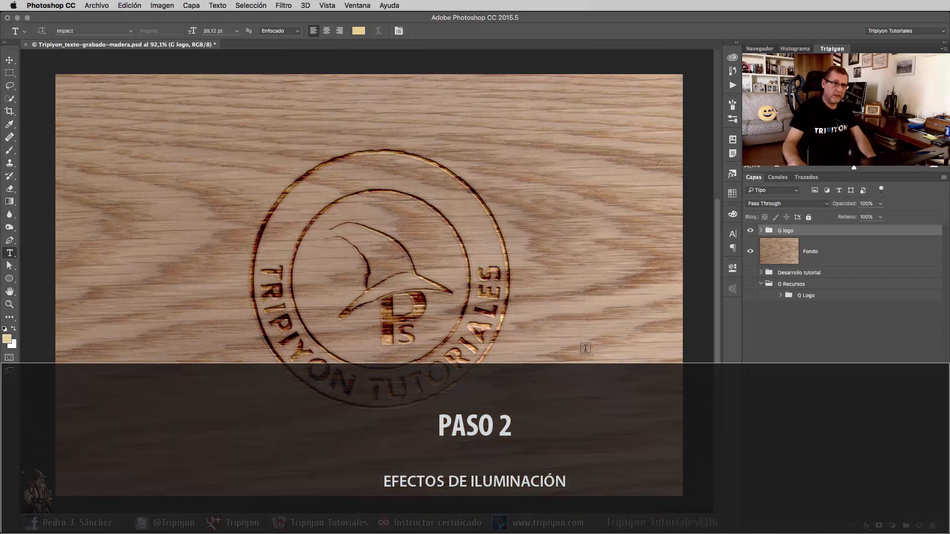
Add an Exposición adjustment layer directly above Fondo with exposure -0,83 and offset -0,0622 to darken the wood.
click(836, 251)
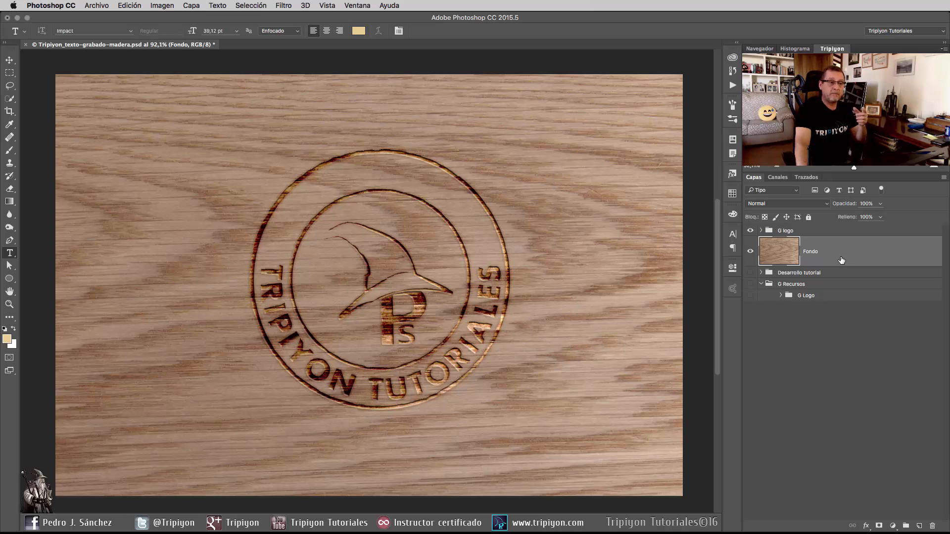
click(893, 526)
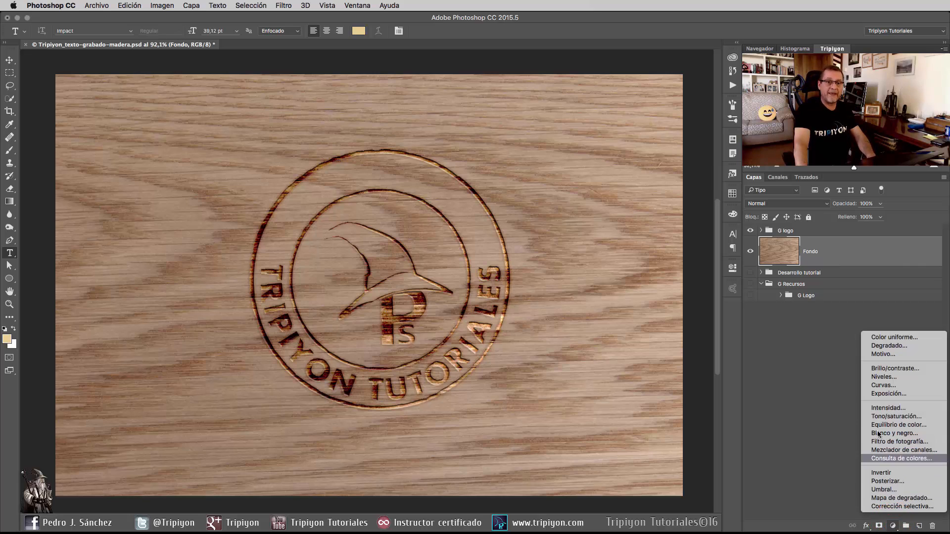
click(896, 395)
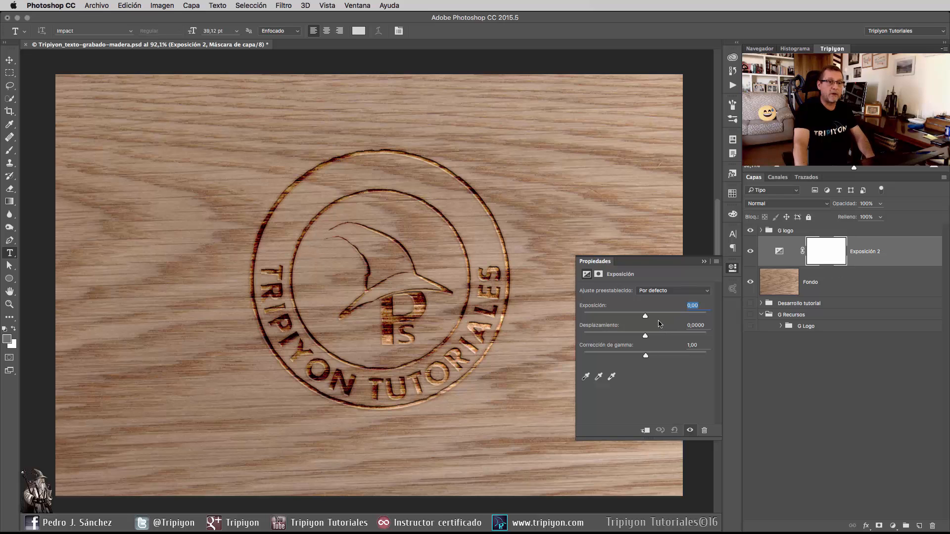
drag(645, 316, 638, 319)
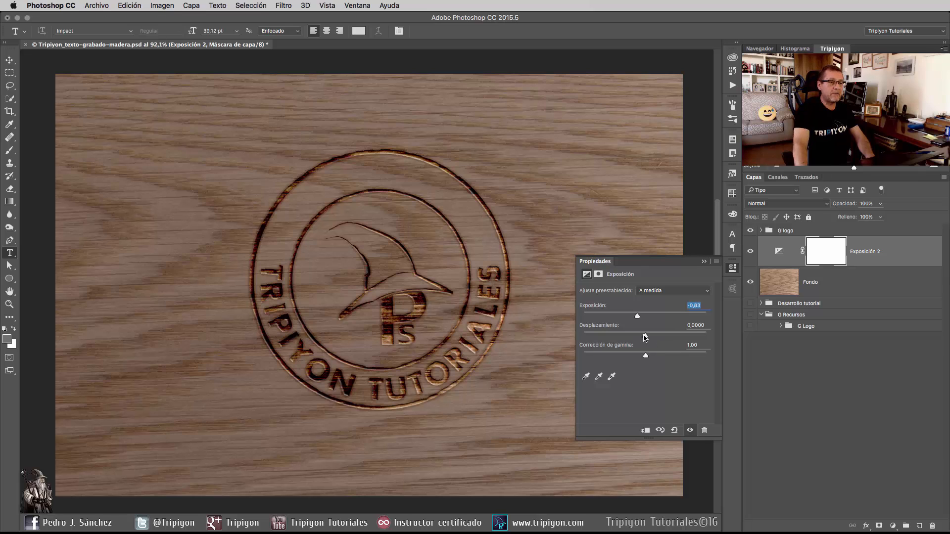
drag(644, 336, 638, 336)
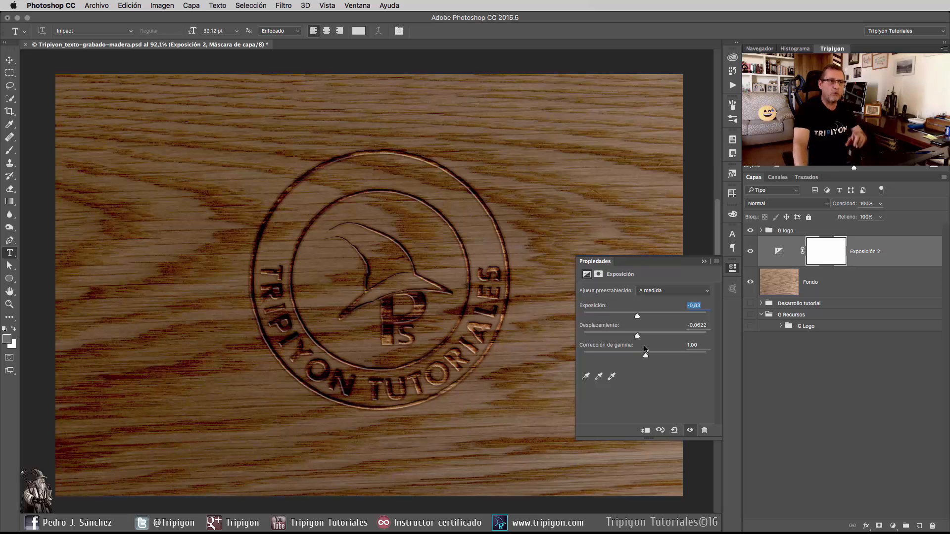
click(732, 268)
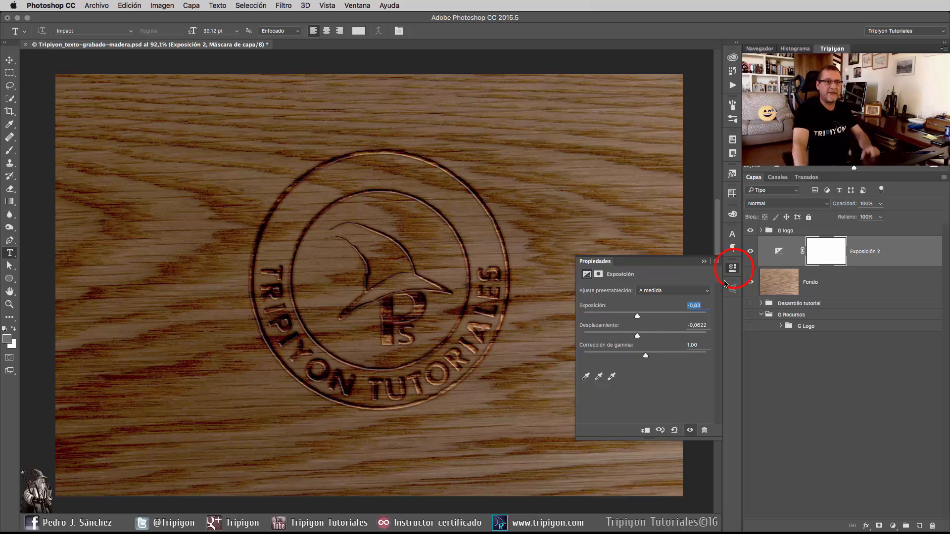
Create a new group above G logo and name it G luces.
click(788, 229)
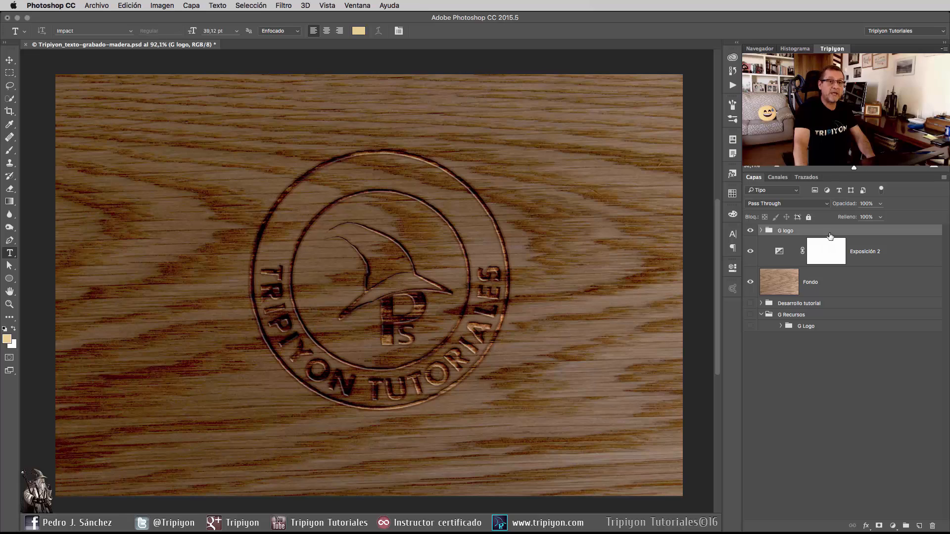
click(905, 526)
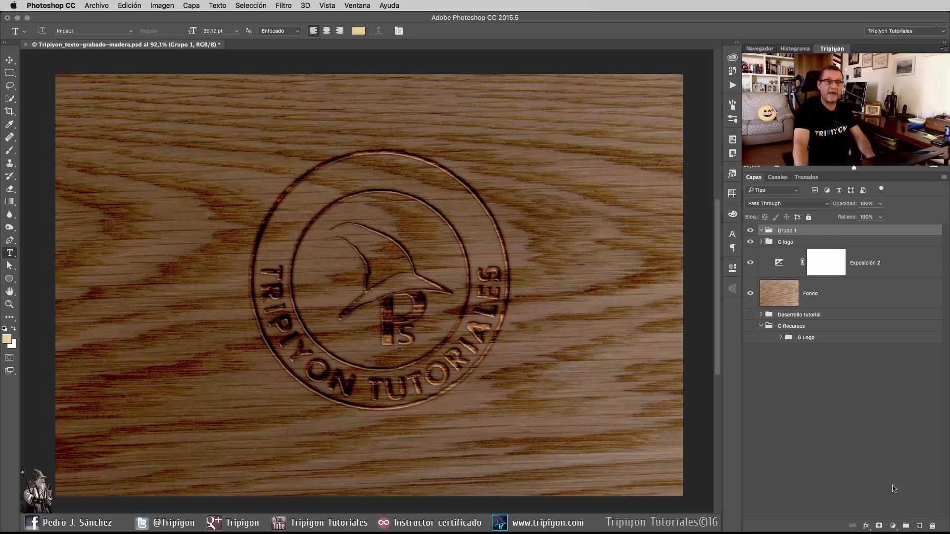
double_click(788, 230)
text(G luces)
key(Return)
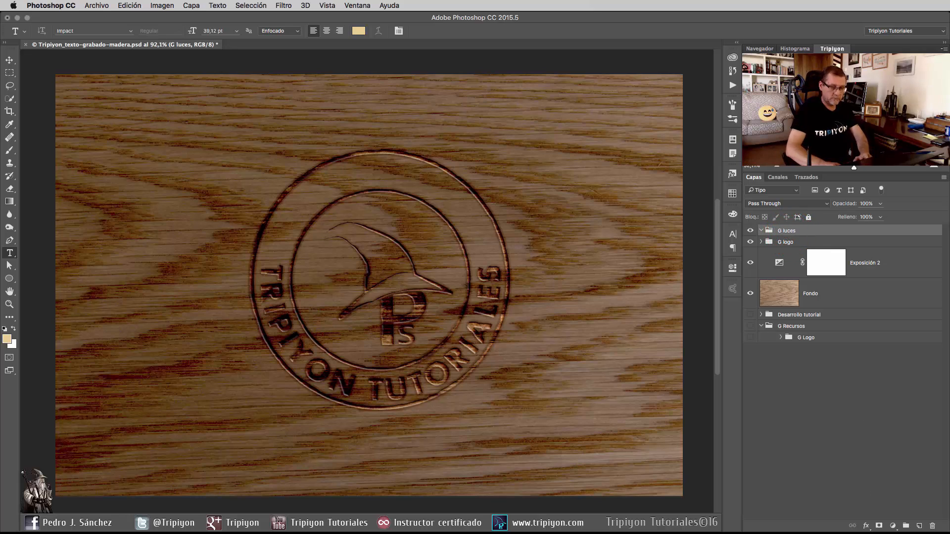
Add an empty layer inside the G luces group and rename it luz 1.
click(920, 527)
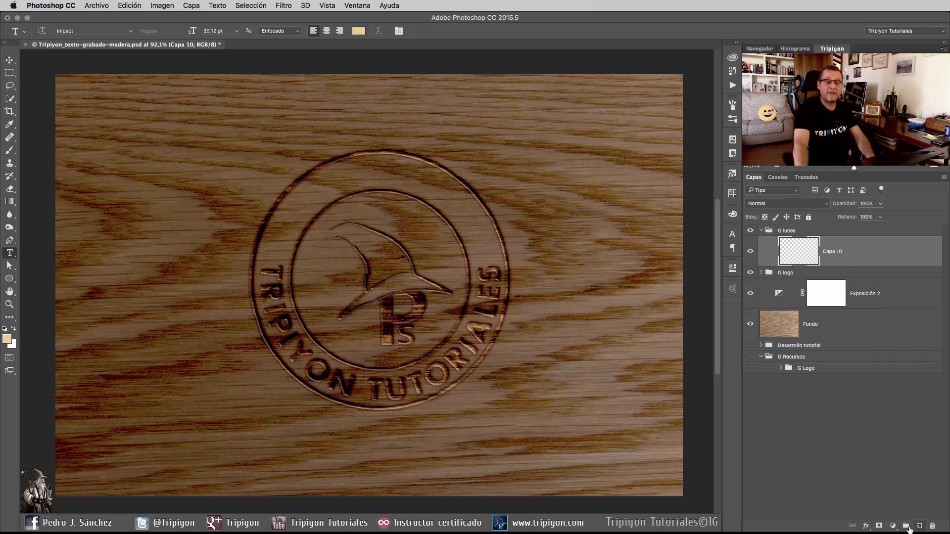
double_click(836, 252)
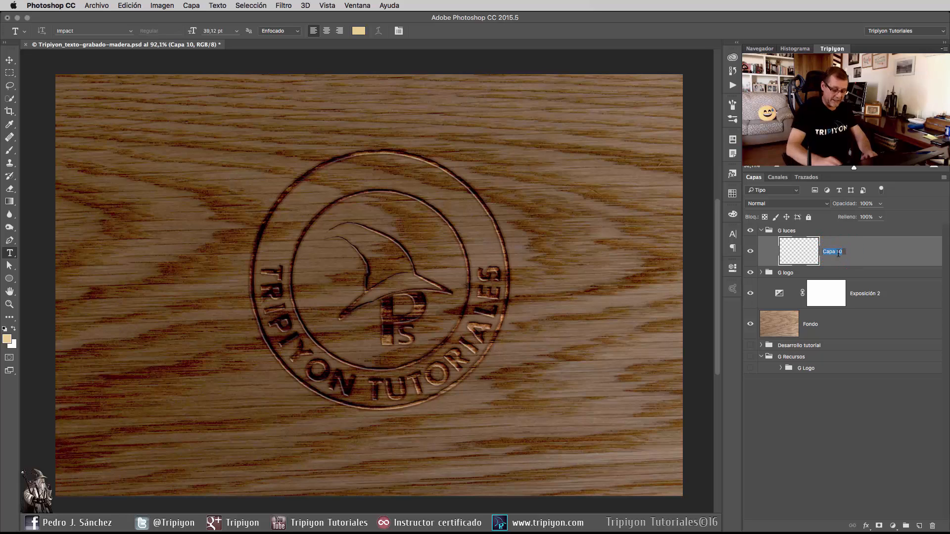
text(luz 1)
key(Return)
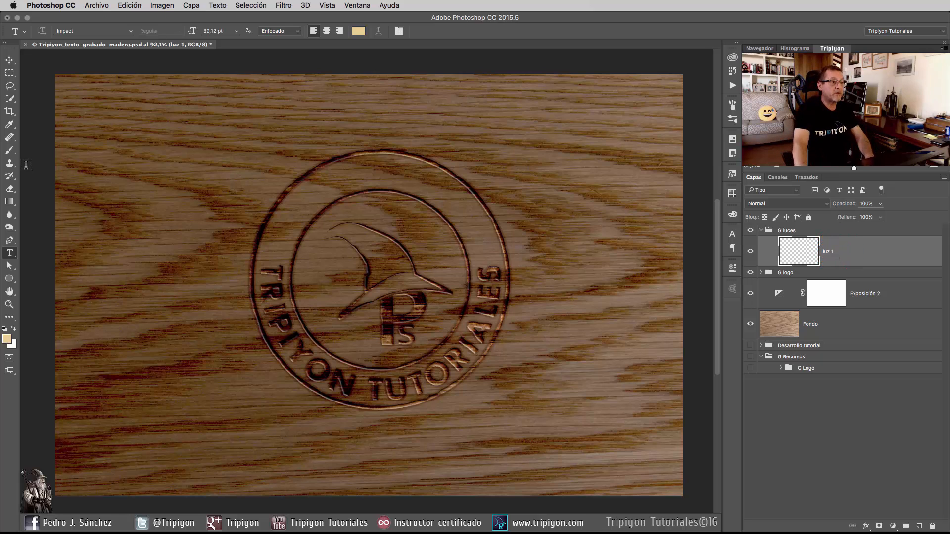
Set up a white Brush with a soft round tip at 0 % hardness, flattened into a diagonal ellipse, about 493 px in size.
click(9, 150)
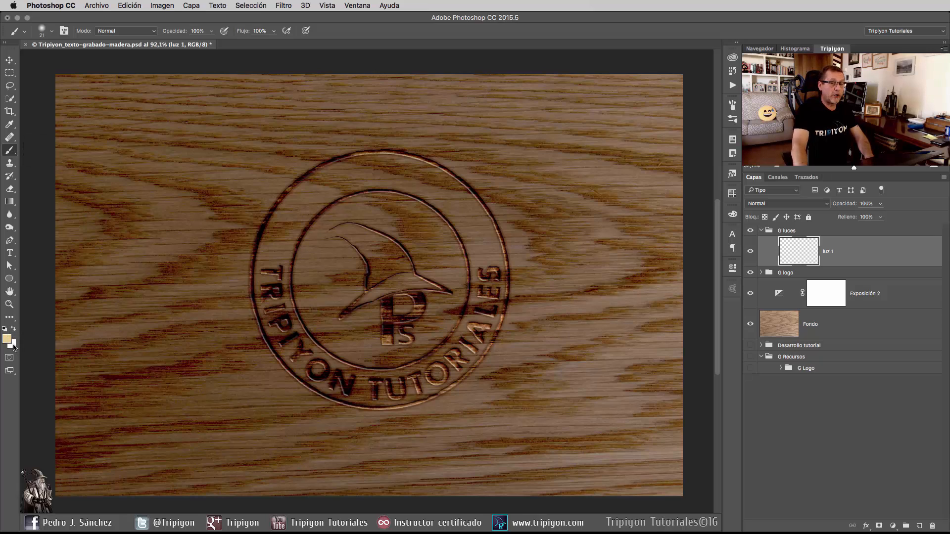
key(d)
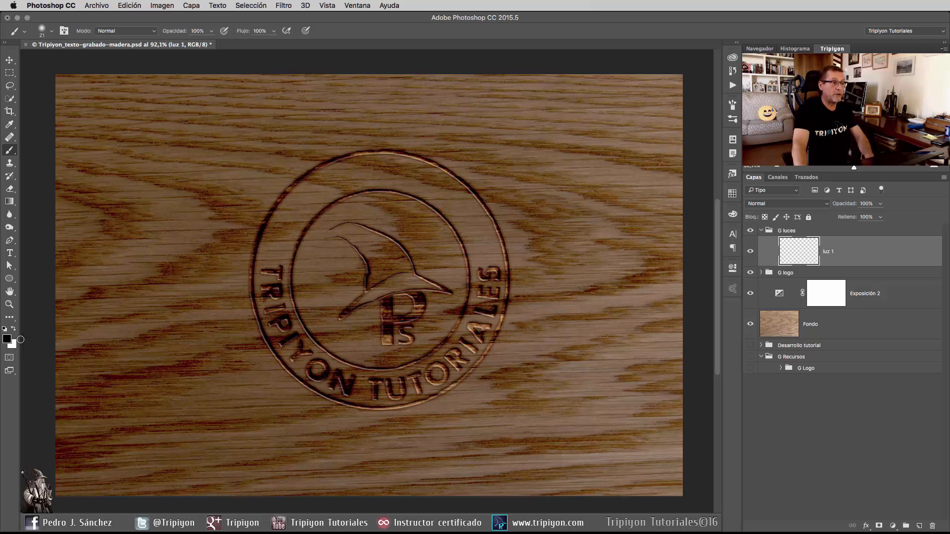
key(x)
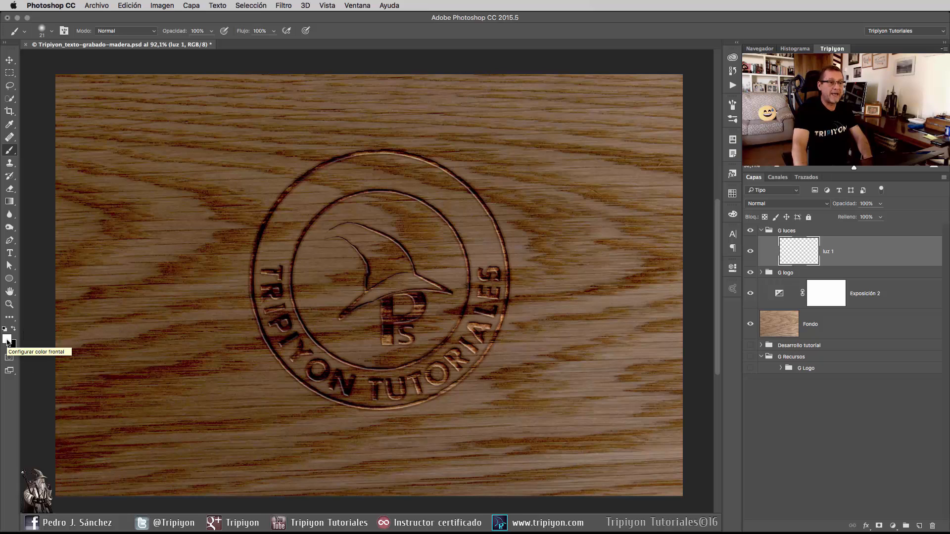
right_click(368, 199)
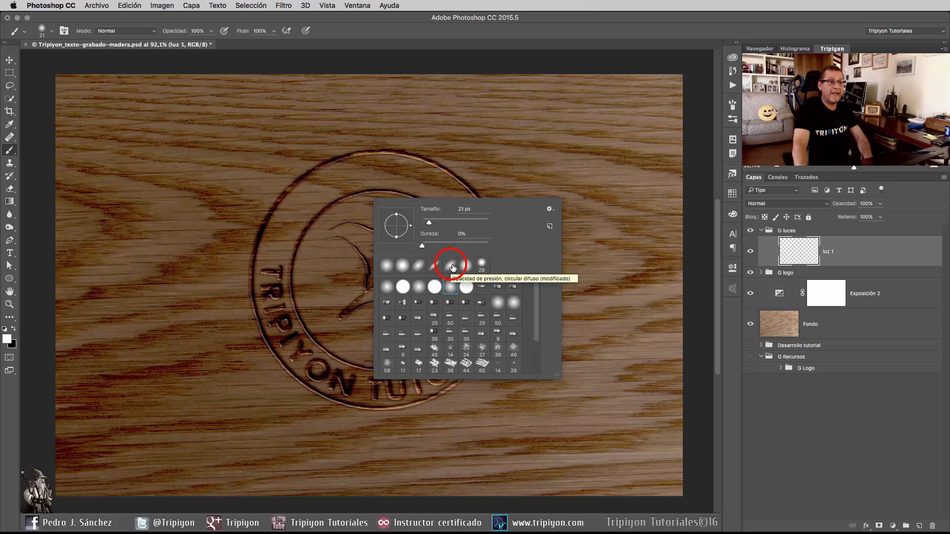
click(450, 266)
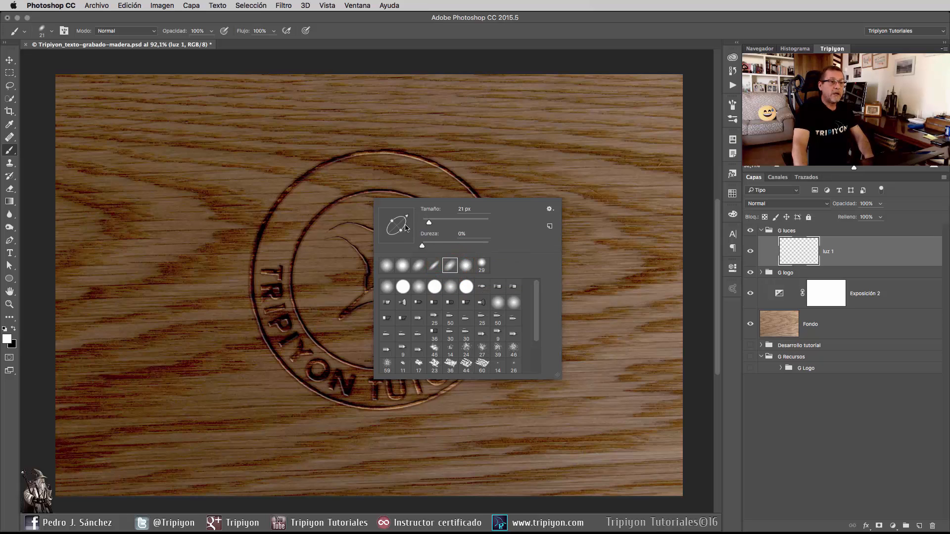
click(451, 287)
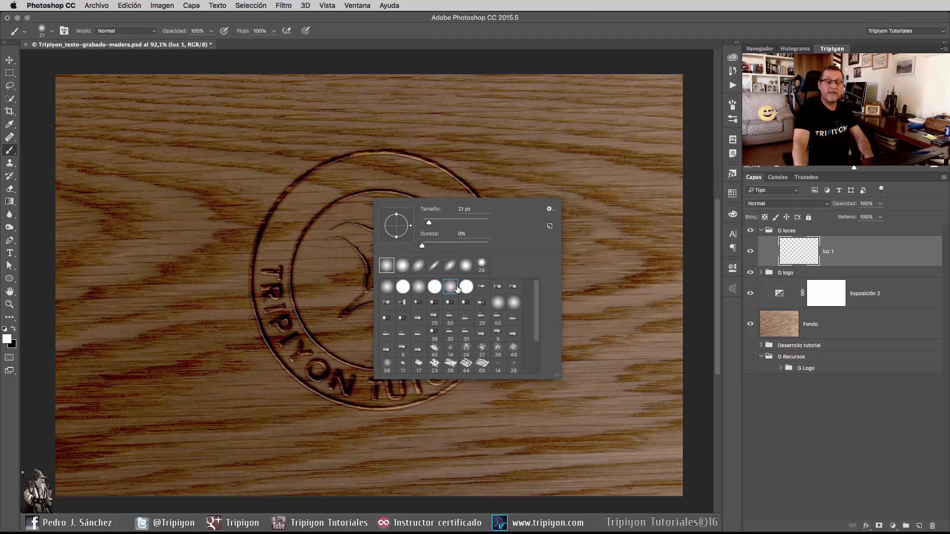
drag(397, 238, 411, 214)
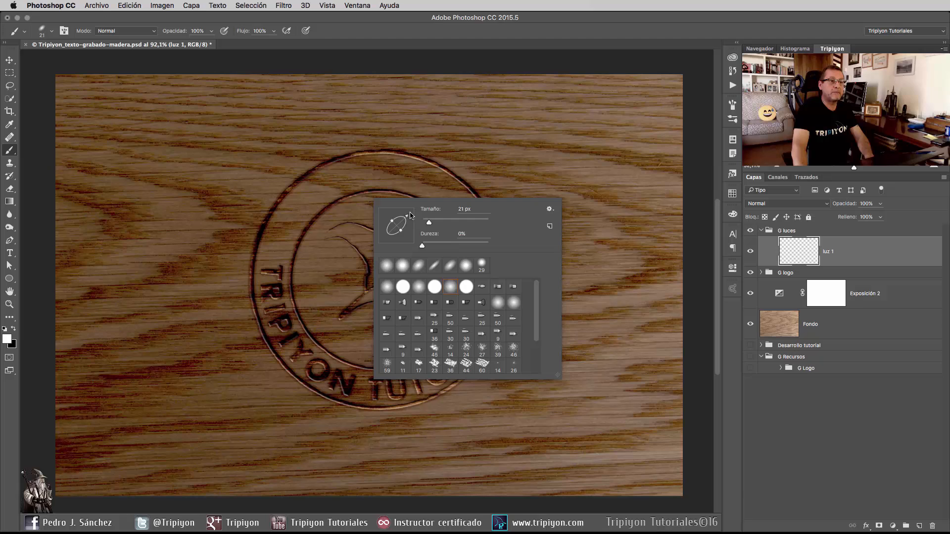
drag(429, 223, 482, 222)
click(600, 30)
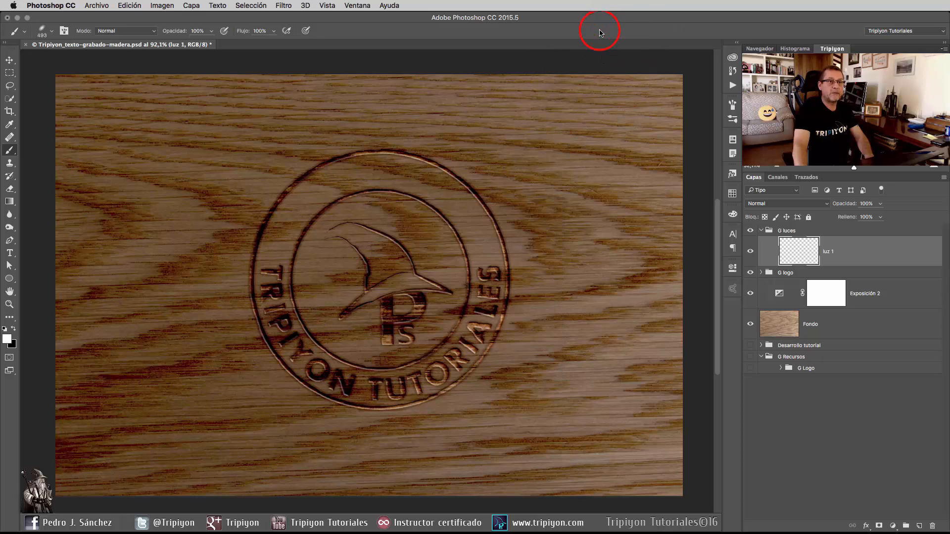
Enlarge the elliptical brush to about 1767 px, tilt it flatter, and paint a soft white light on luz 1 over the wood's upper-right area.
drag(382, 319, 517, 325)
scroll(394, 242, down, 5)
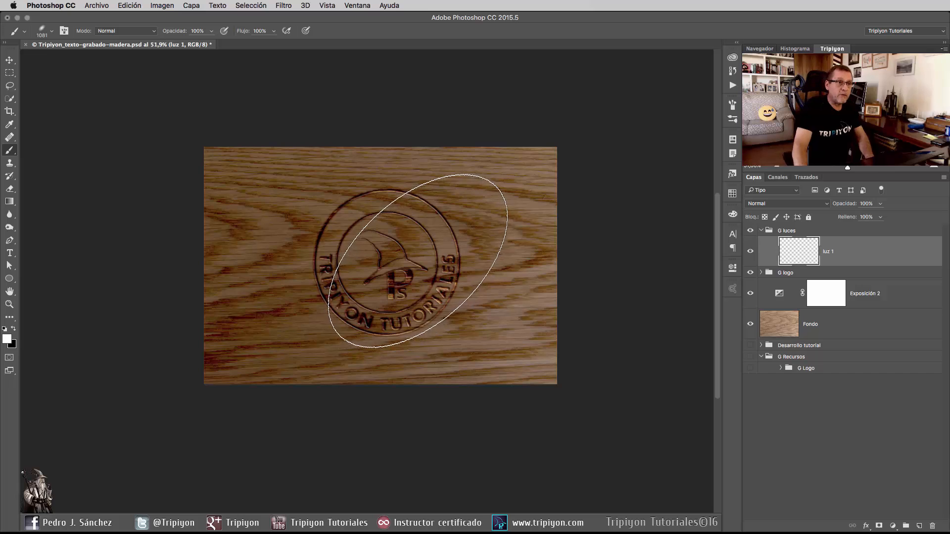
mouse_move(397, 260)
mouse_down()
mouse_move(451, 255)
mouse_move(492, 272)
mouse_up()
right_click(452, 254)
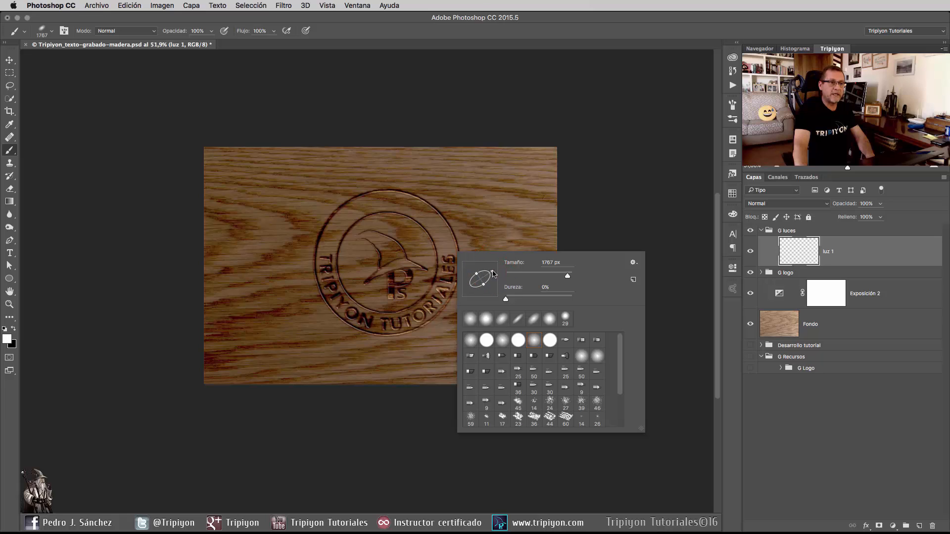
click(494, 25)
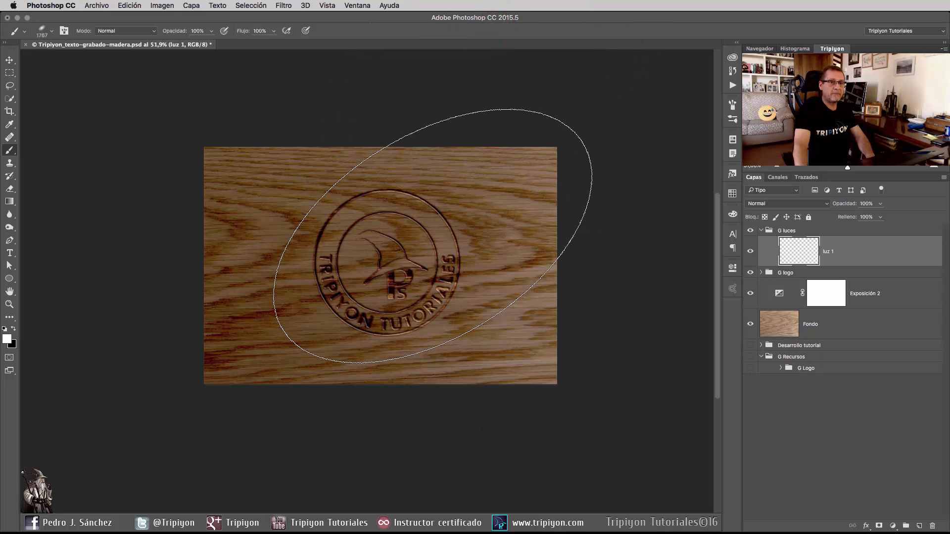
click(450, 227)
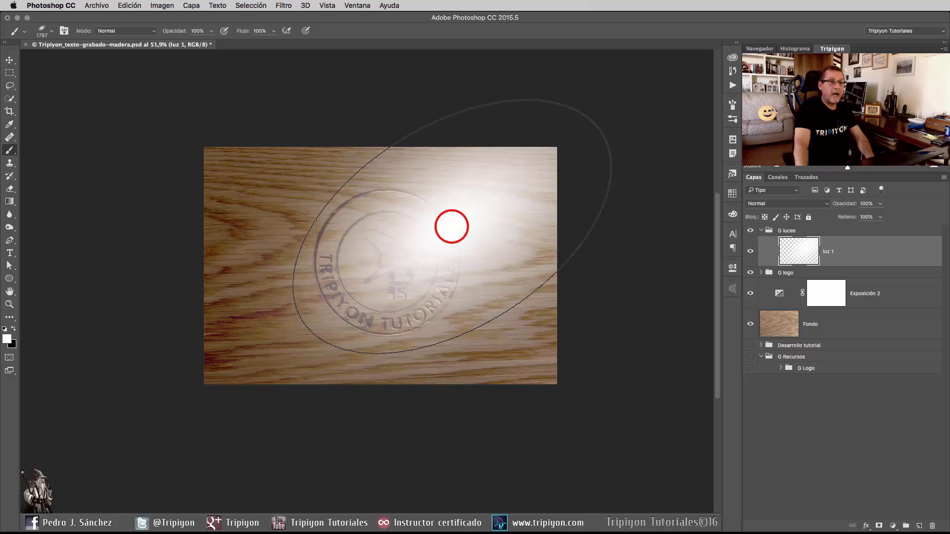
click(452, 227)
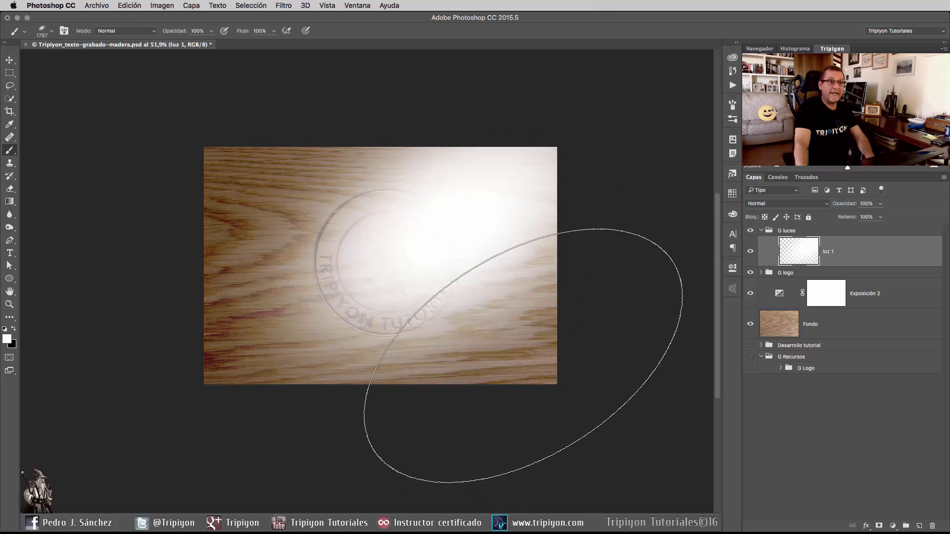
Set the luz 1 layer's blend mode to Sobreexponer color and its fill to 50 %.
drag(851, 219, 831, 219)
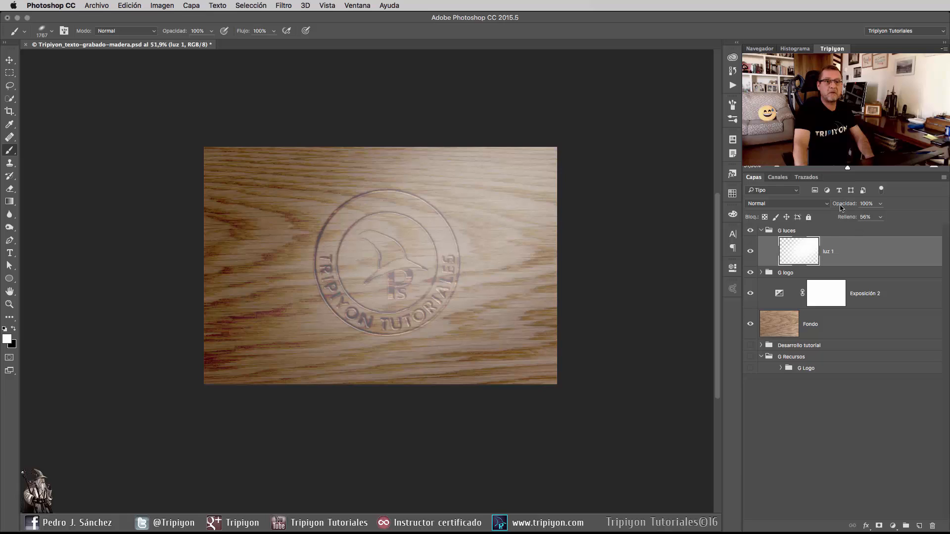
click(790, 205)
click(781, 289)
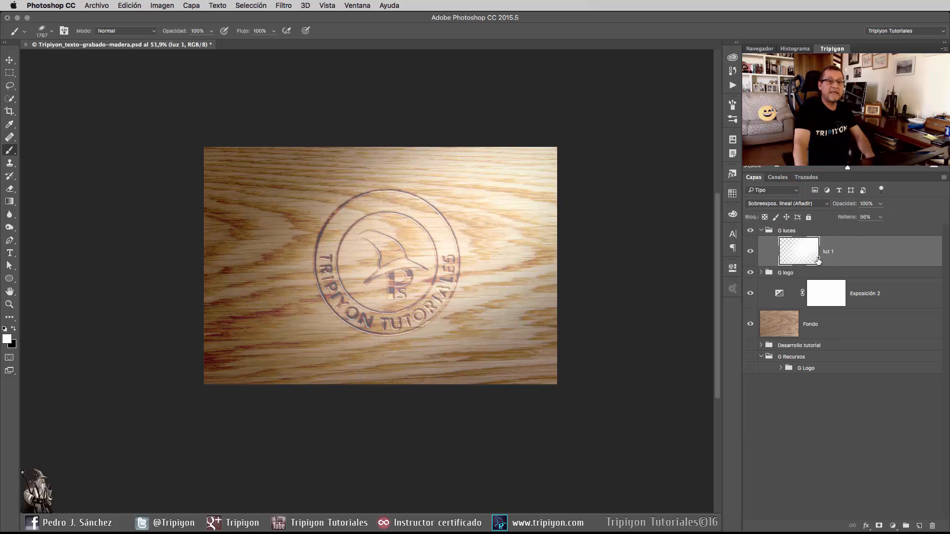
click(793, 204)
click(780, 195)
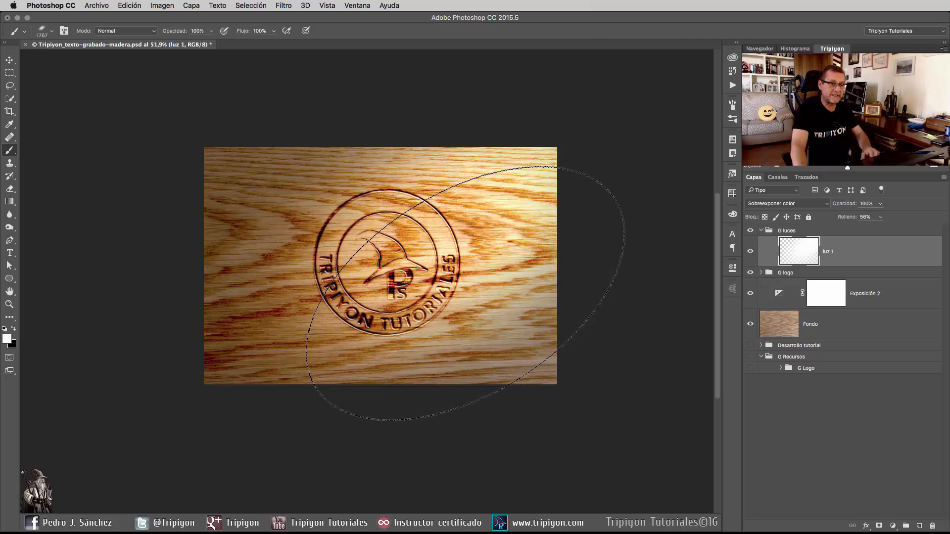
click(850, 219)
drag(850, 219, 848, 220)
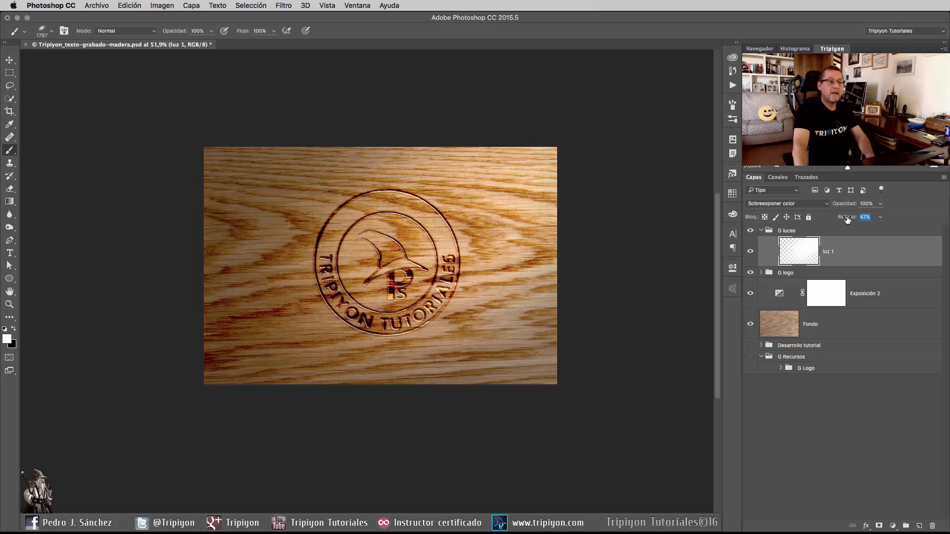
drag(847, 219, 848, 220)
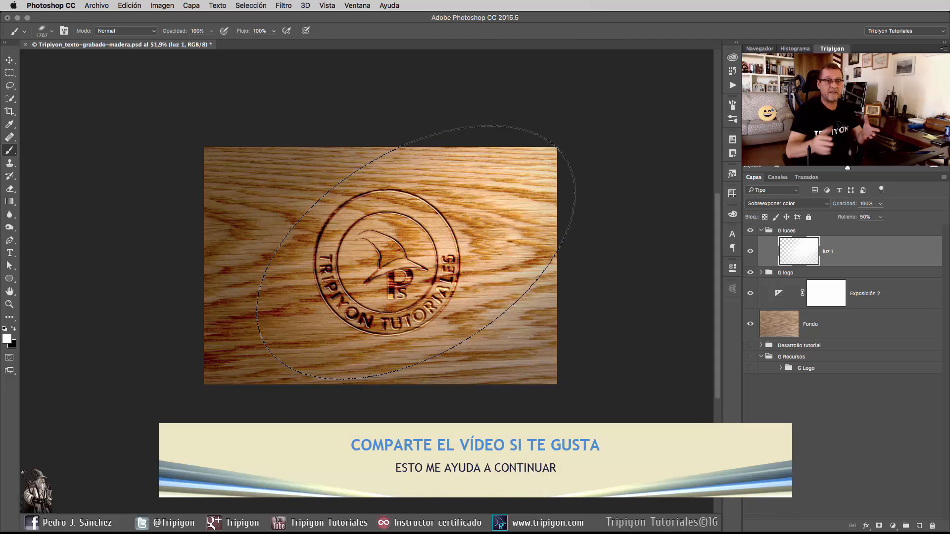
Compare the lighting with Exposición 2 hidden and shown, reduce luz 1's fill to 28 %, and leave Exposición 2 visible.
click(750, 293)
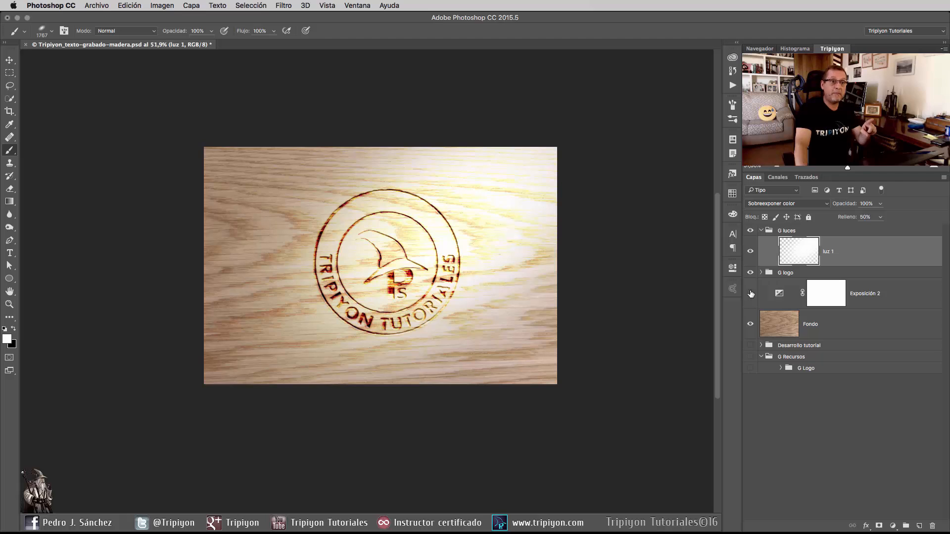
click(751, 293)
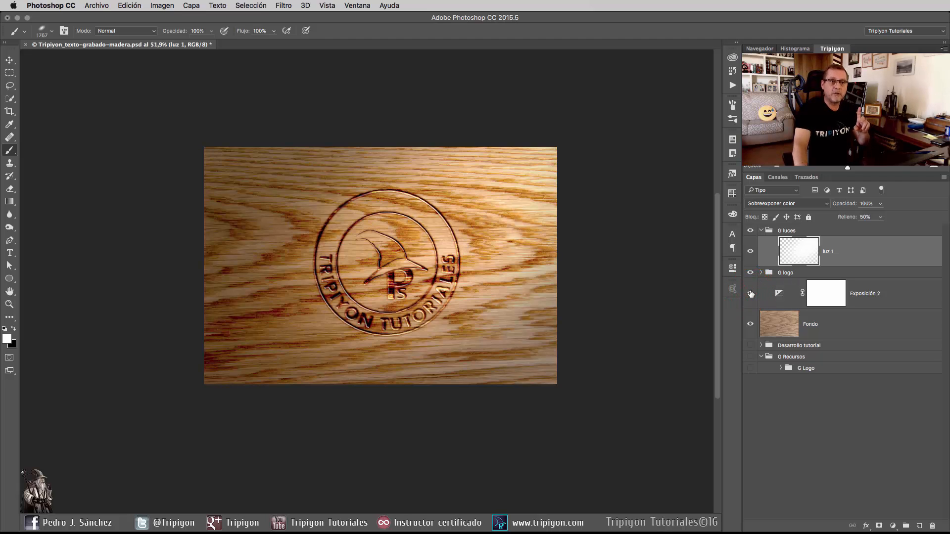
click(750, 294)
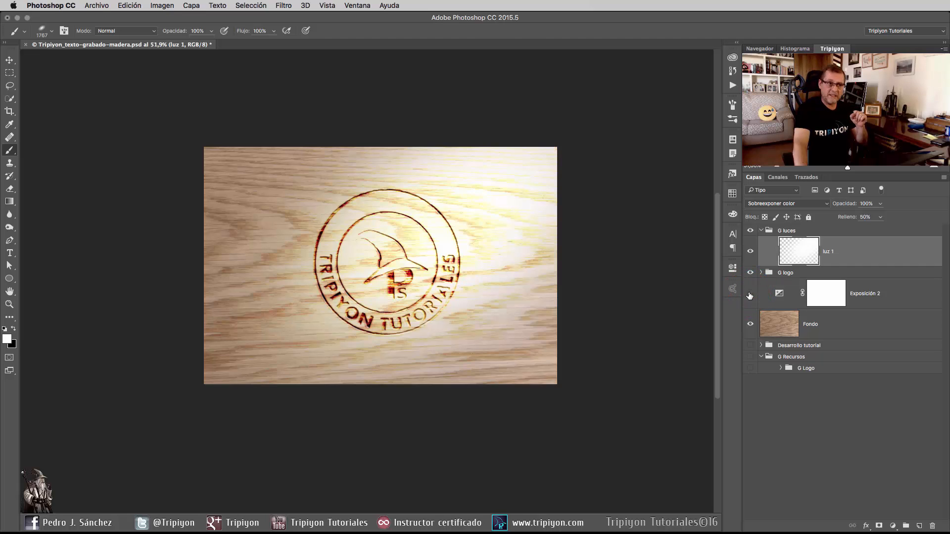
mouse_move(848, 217)
mouse_down()
mouse_move(829, 218)
mouse_move(841, 218)
mouse_up()
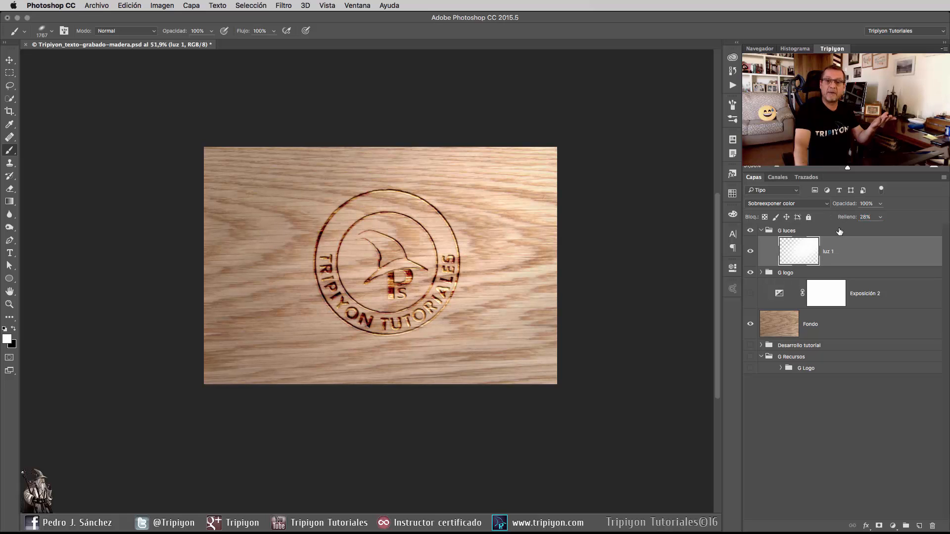
click(751, 296)
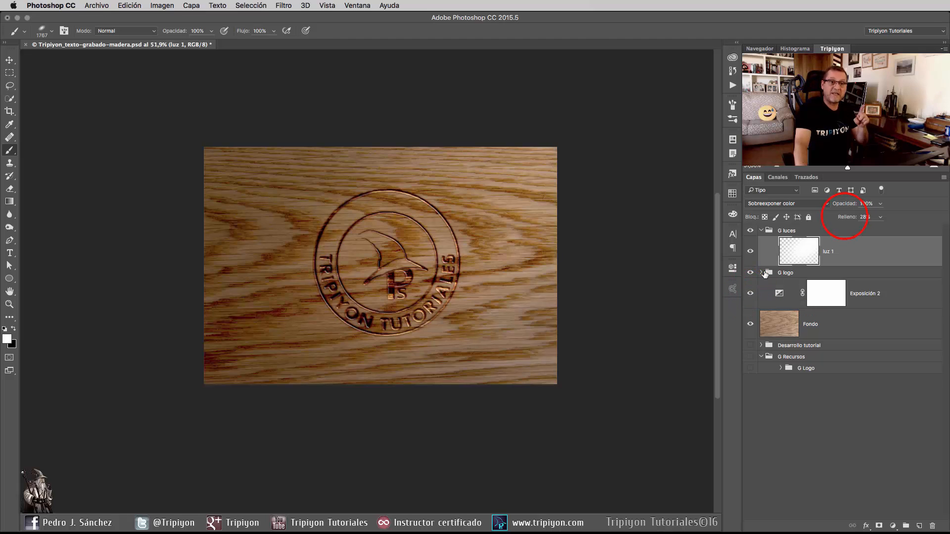
Raise the luz 1 layer's fill to 50 % and add a new layer named Luz 2 above it.
drag(847, 218, 857, 219)
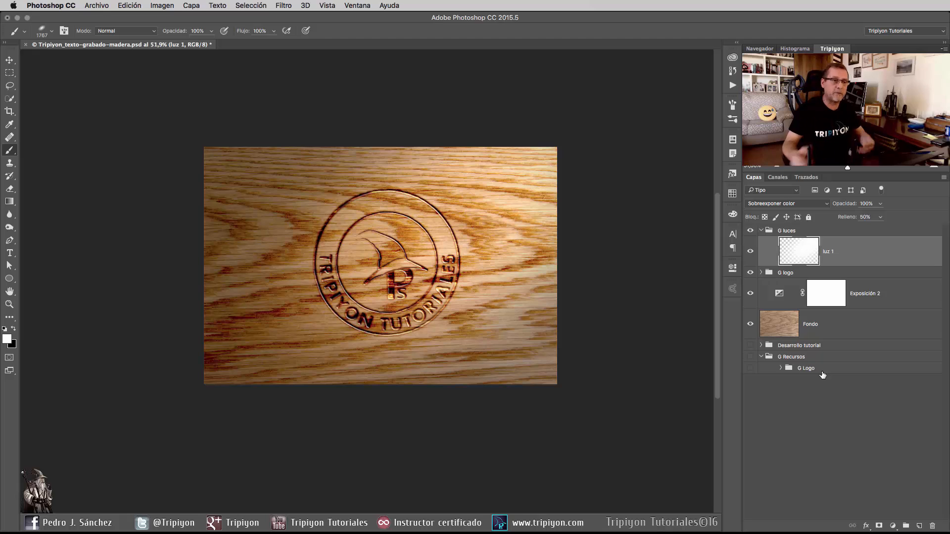
click(919, 526)
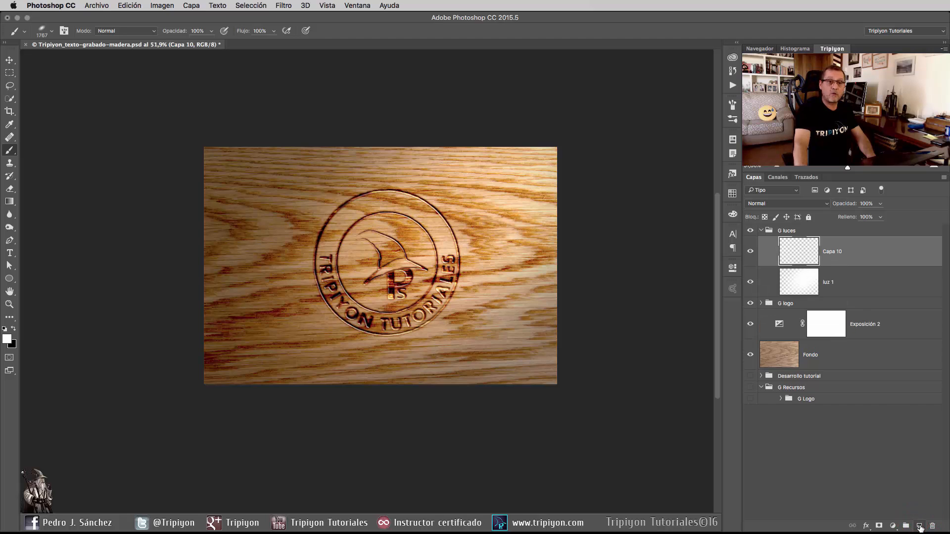
double_click(832, 251)
text(Luz 2)
key(Return)
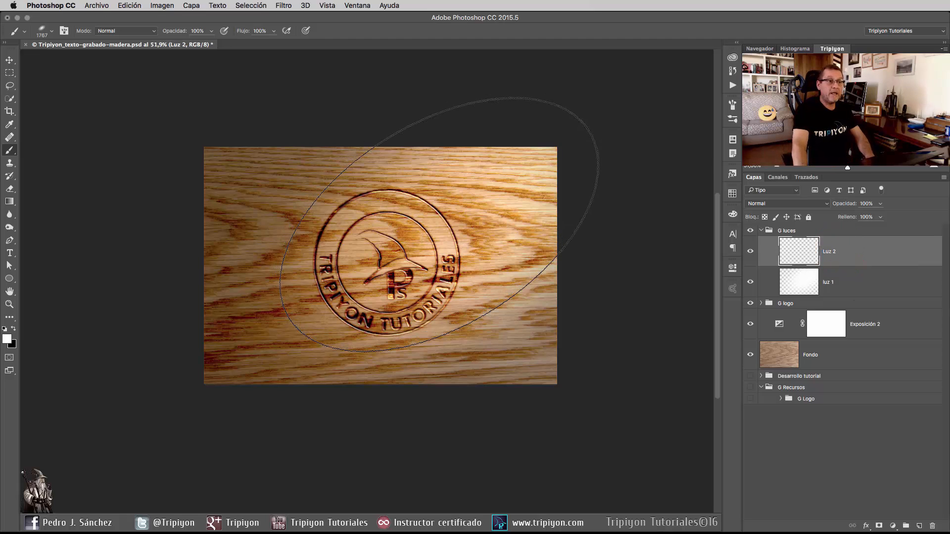
Choose a narrower soft elliptical brush at 0 % hardness and tilt its diagonal to a flatter angle.
right_click(429, 244)
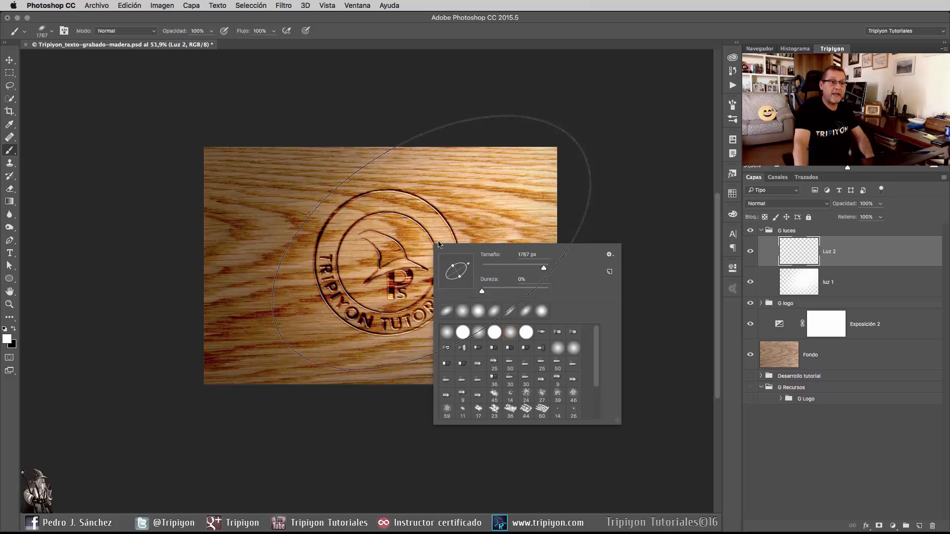
click(510, 311)
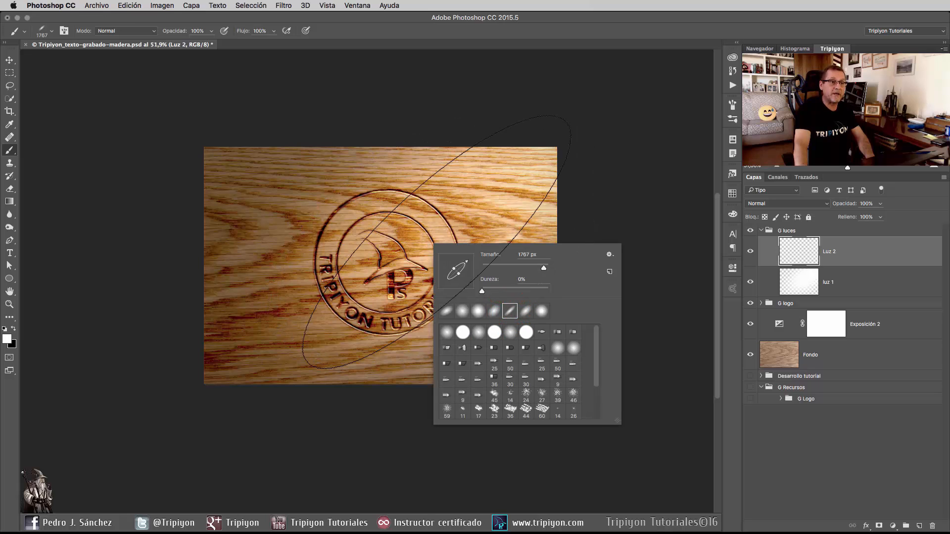
click(468, 29)
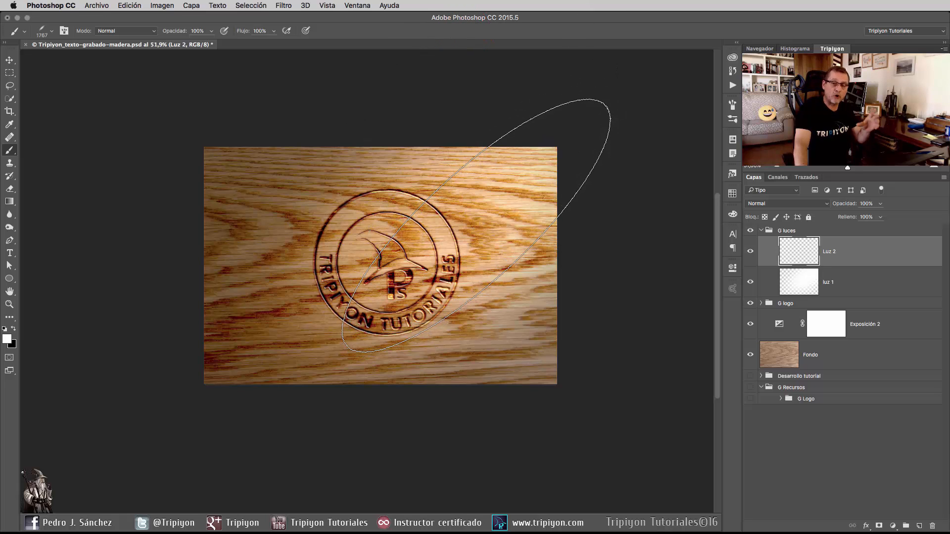
right_click(457, 277)
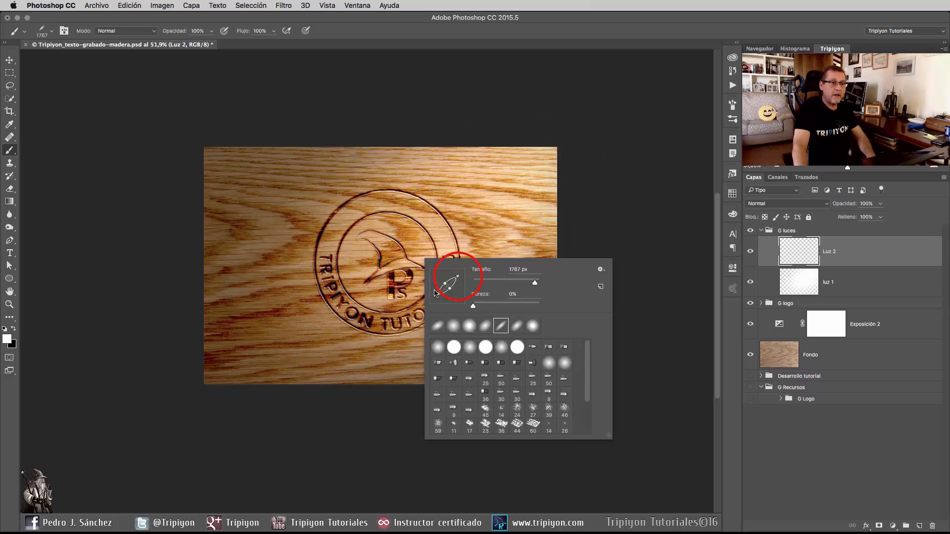
drag(457, 276, 460, 280)
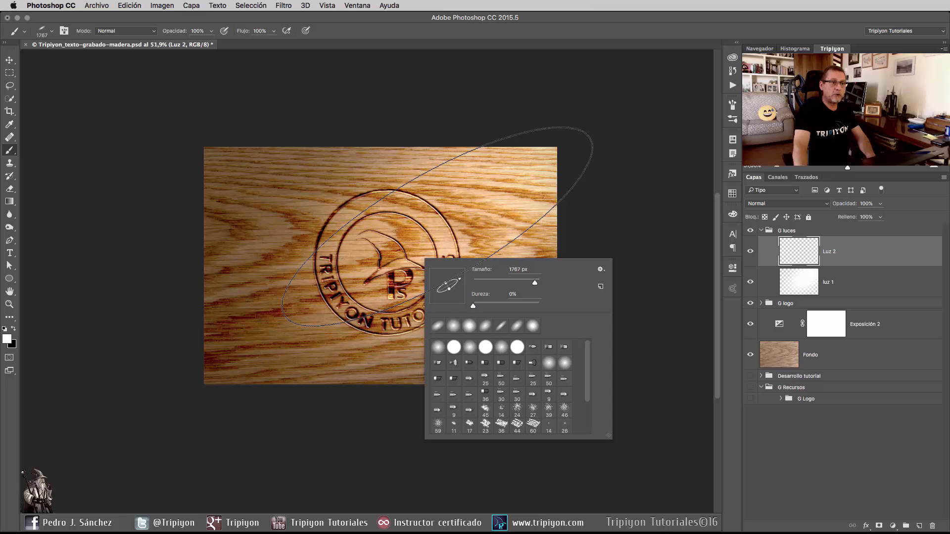
click(461, 281)
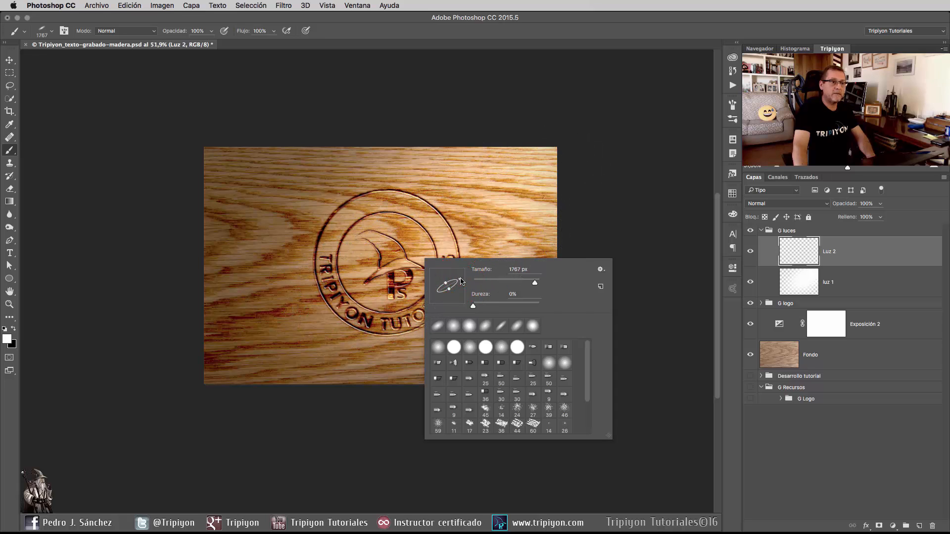
key(Return)
Reduce the elliptical brush to about 1091 px and paint a white highlight on Luz 2 over the wood's upper-right area.
drag(421, 311, 345, 340)
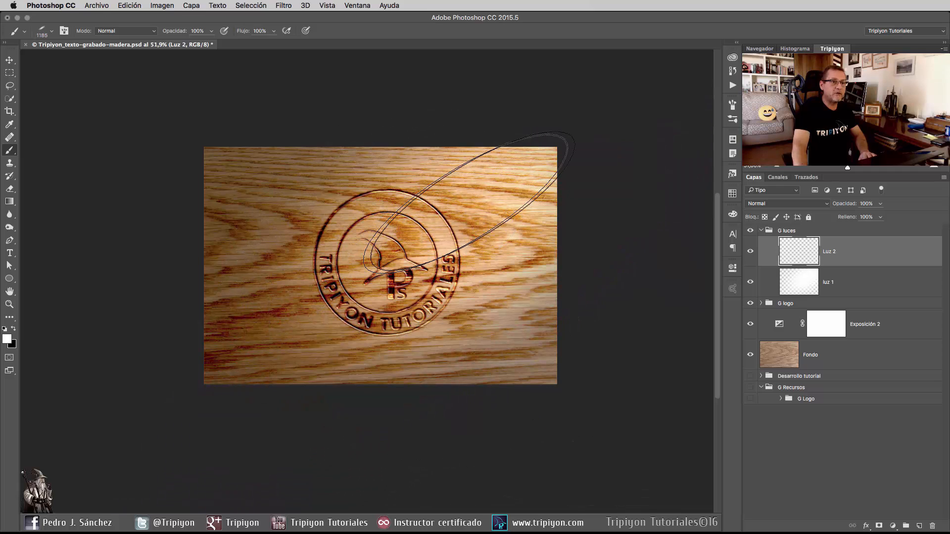
drag(452, 258, 439, 264)
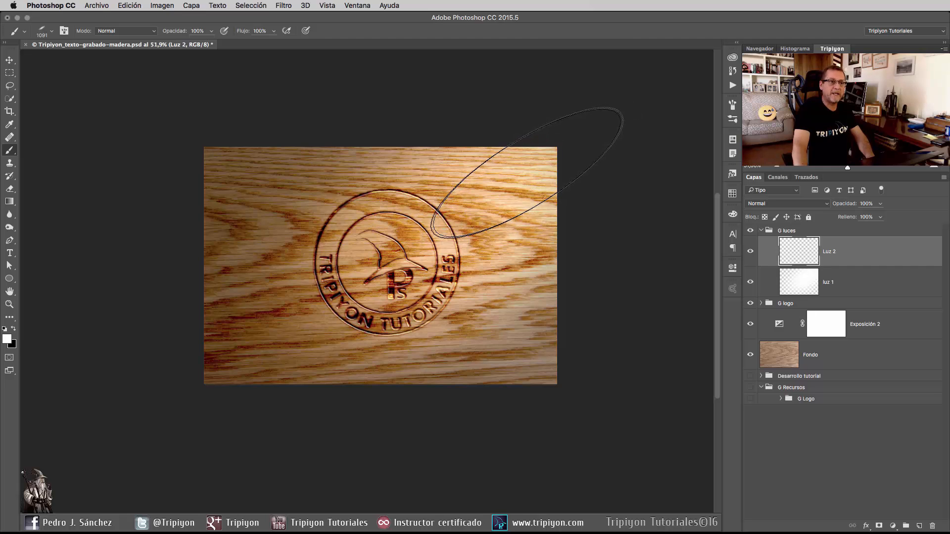
key(space)
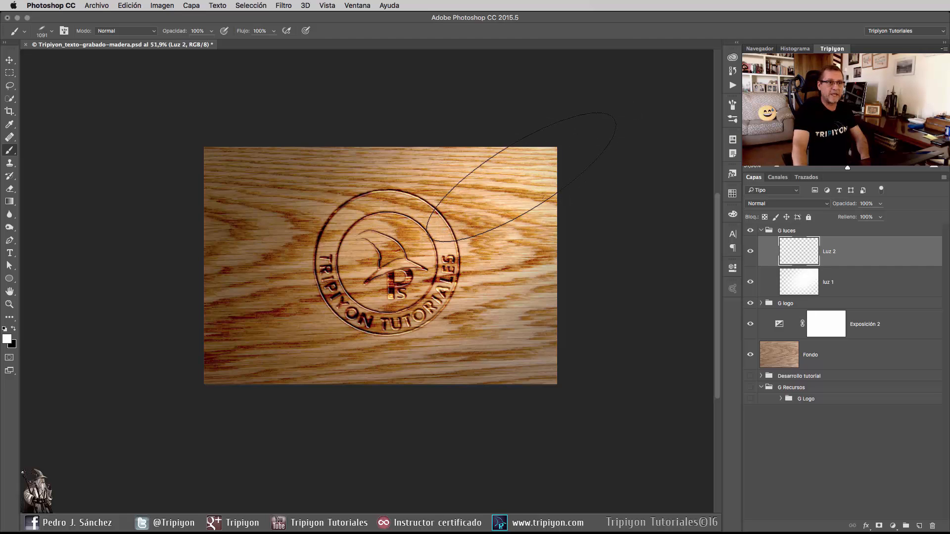
click(503, 190)
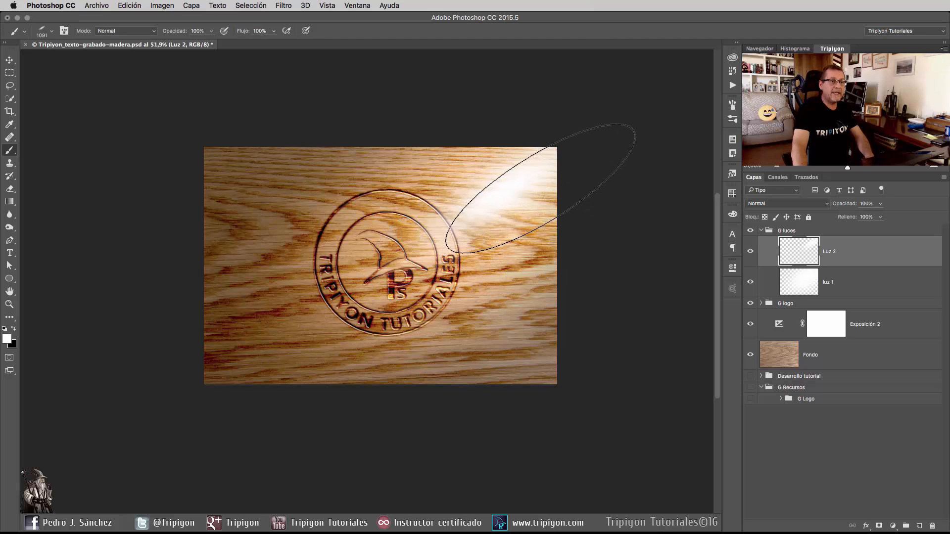
Set the Luz 2 layer's blend mode to Sobreexpos. lineal (Añadir) and its fill to 30 %.
click(803, 203)
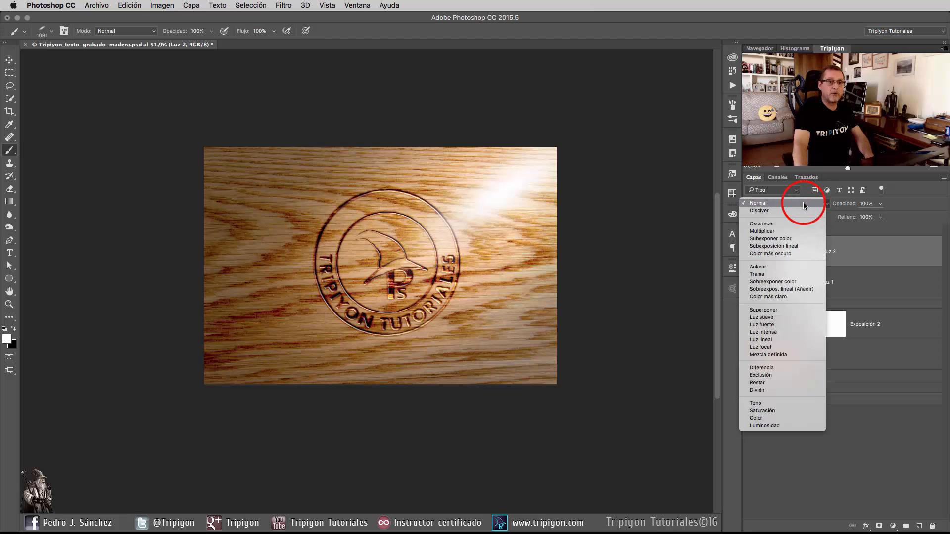
click(800, 289)
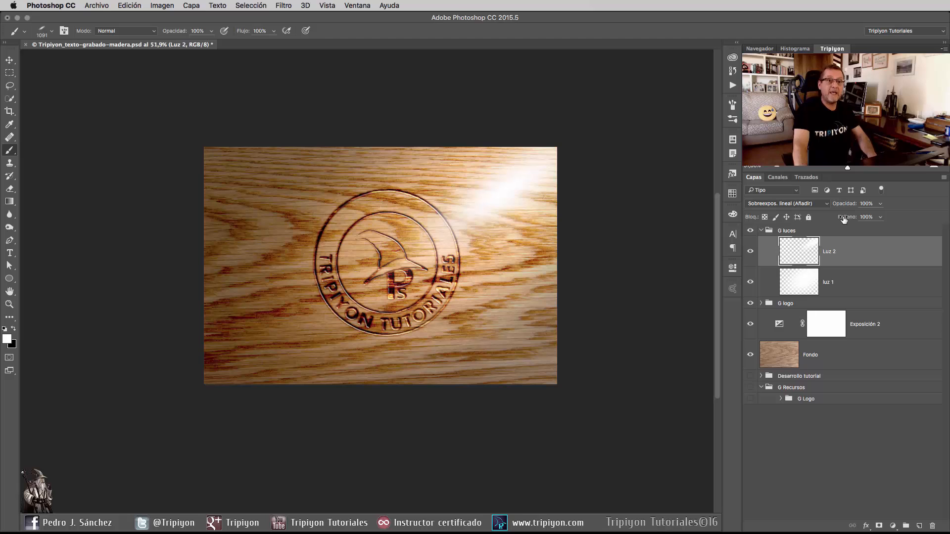
drag(843, 220, 840, 218)
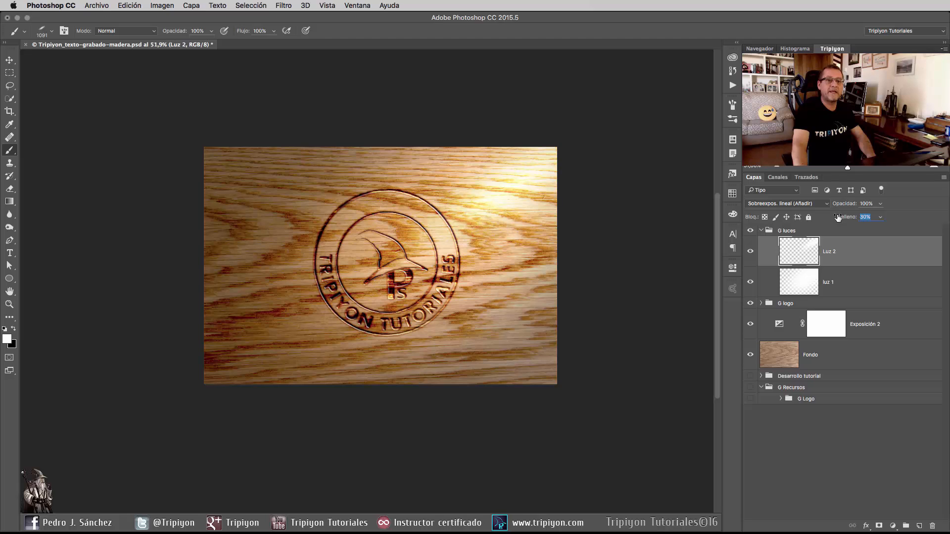
key(Return)
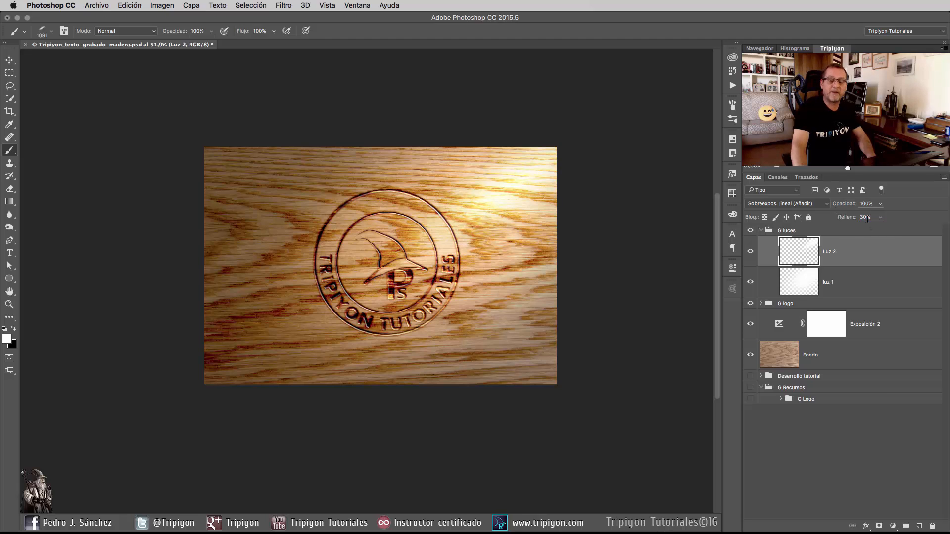
Reposition the Luz 2 highlight at the wood's upper-right corner and reduce the layer's fill to 21 %.
key(ctrl)
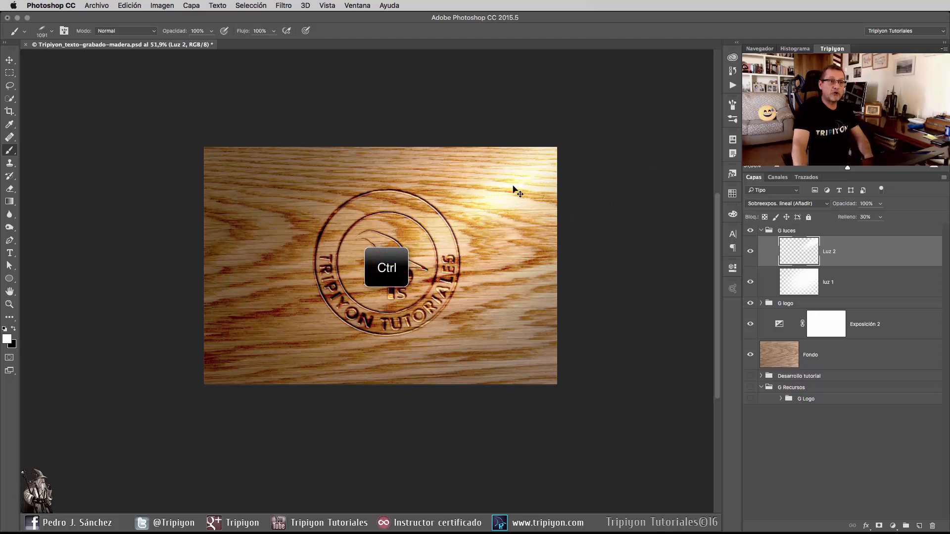
drag(485, 236, 456, 263)
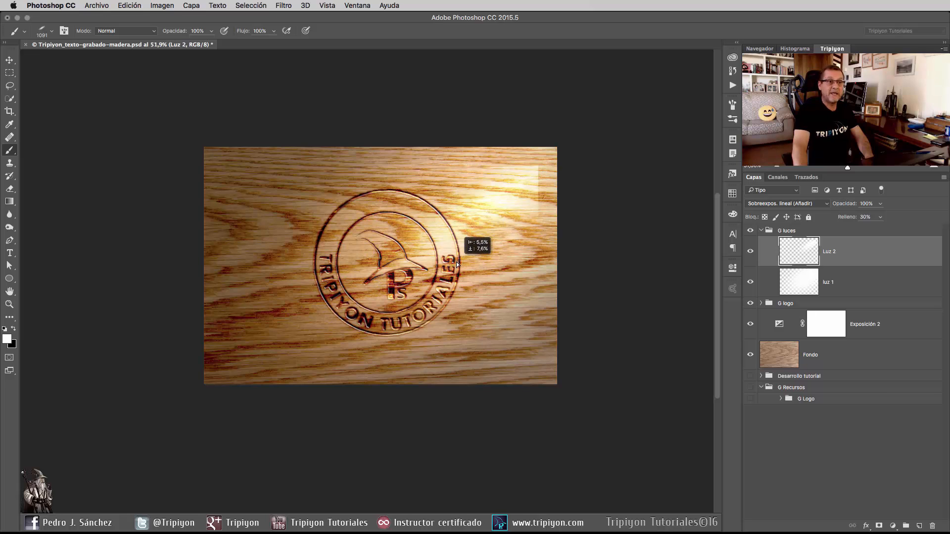
drag(456, 262, 519, 205)
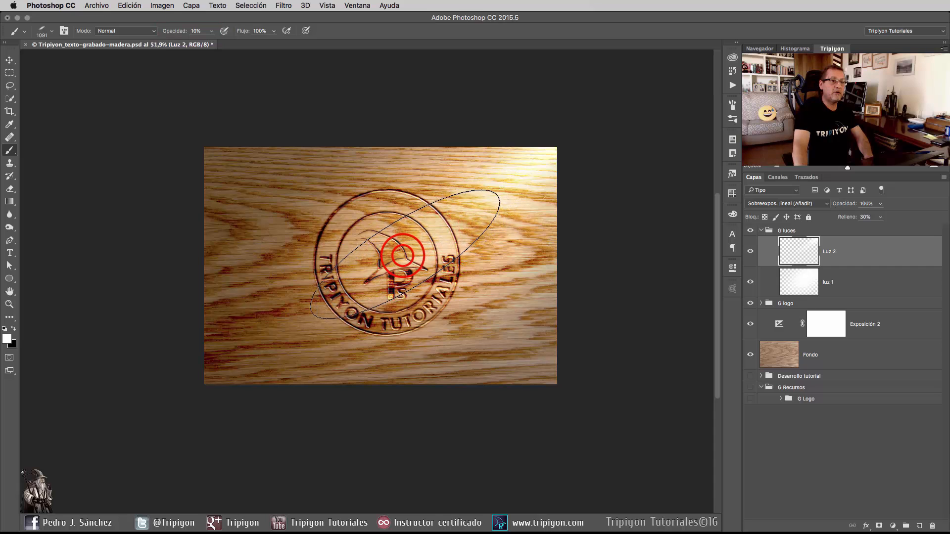
scroll(474, 317, down, 2)
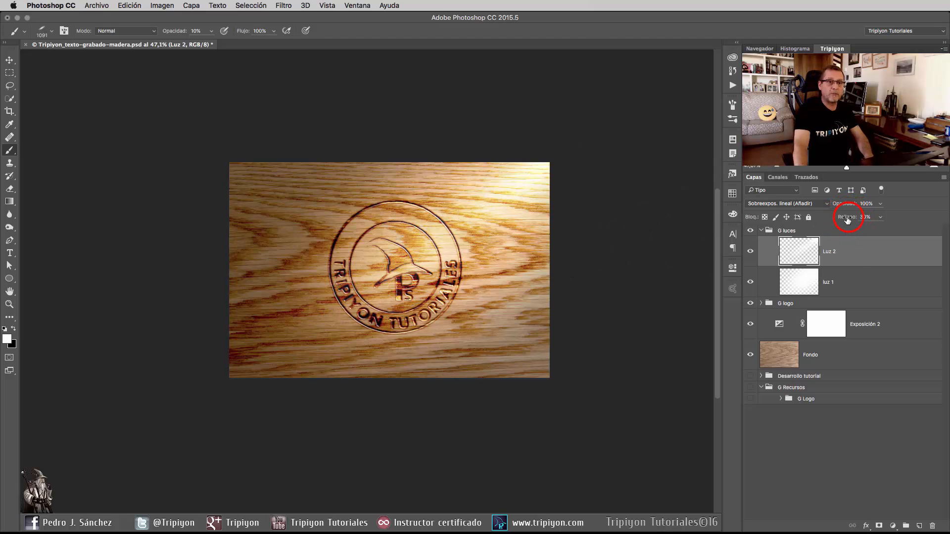
drag(847, 220, 842, 220)
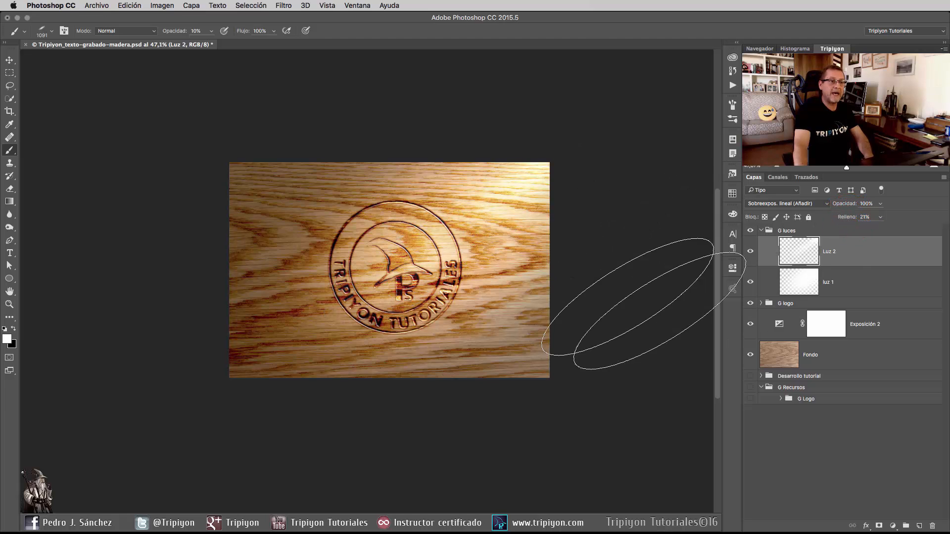
right_click(395, 263)
click(402, 263)
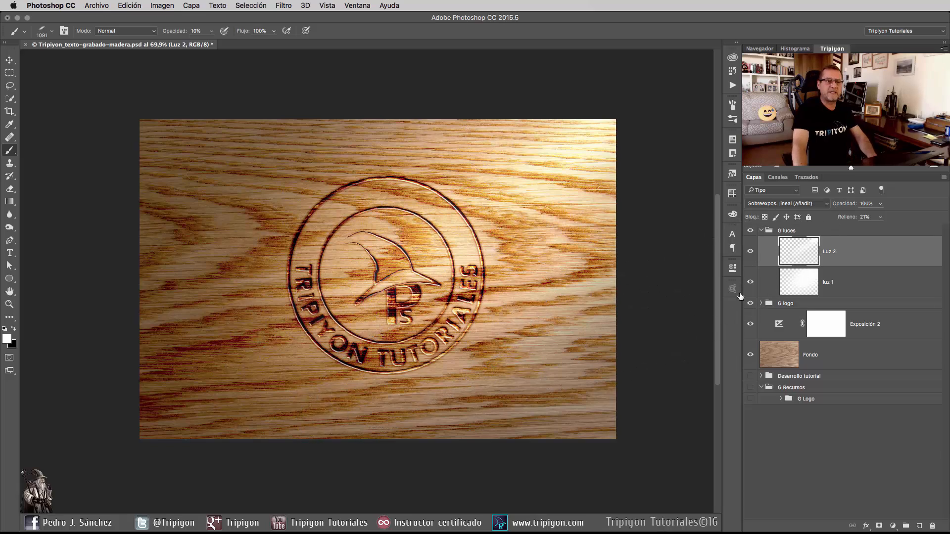
Collapse the G luces group and add a Tono/saturación adjustment above it with saturation at -57.
click(762, 231)
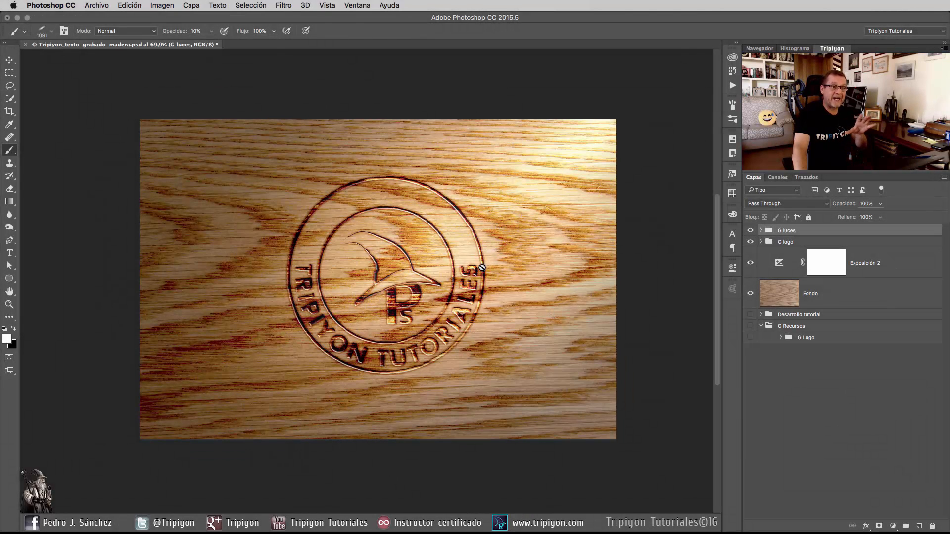
click(892, 526)
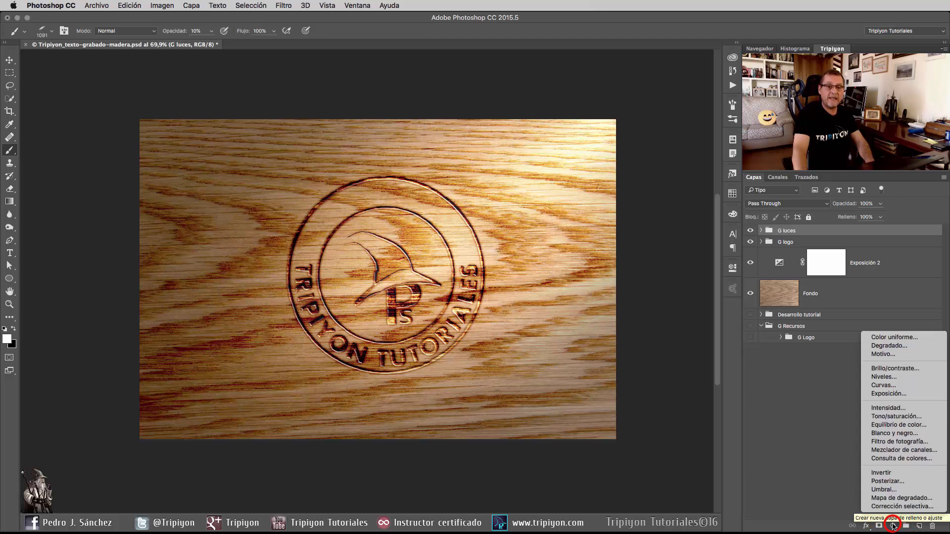
click(895, 416)
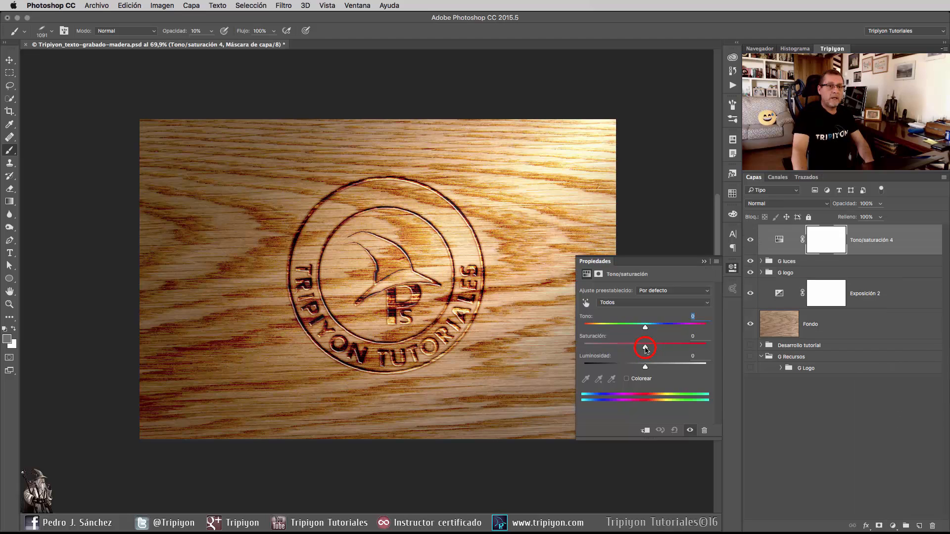
drag(645, 347, 640, 348)
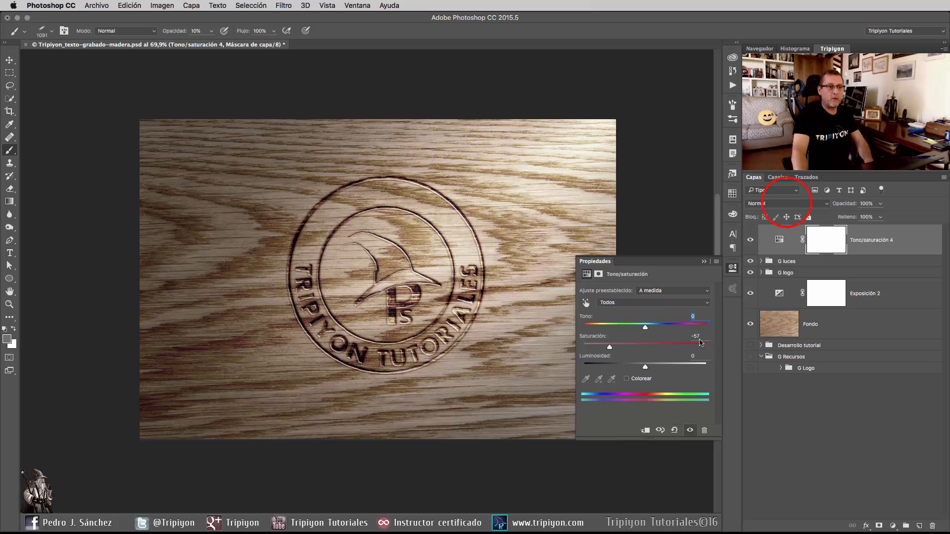
Set the new Tono/saturación adjustment's blend mode to Color and close its properties.
click(786, 203)
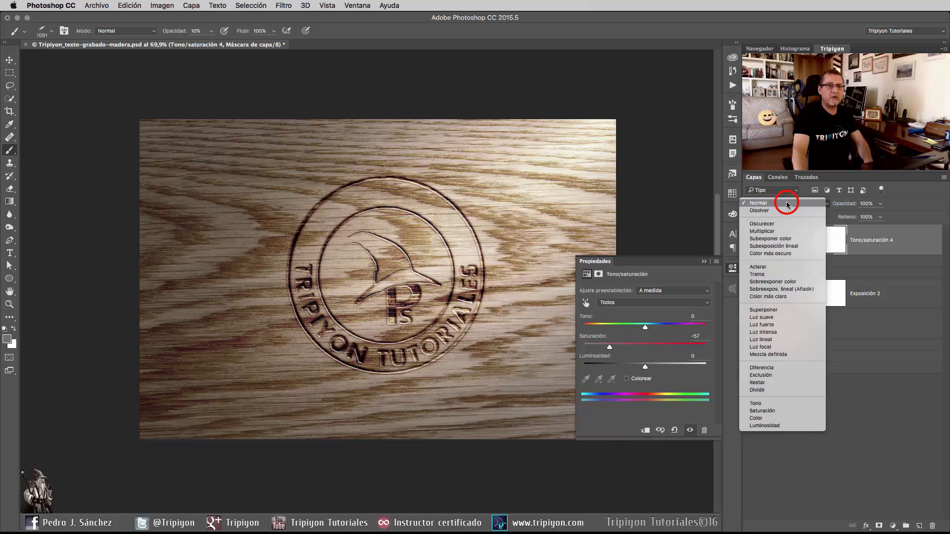
click(761, 418)
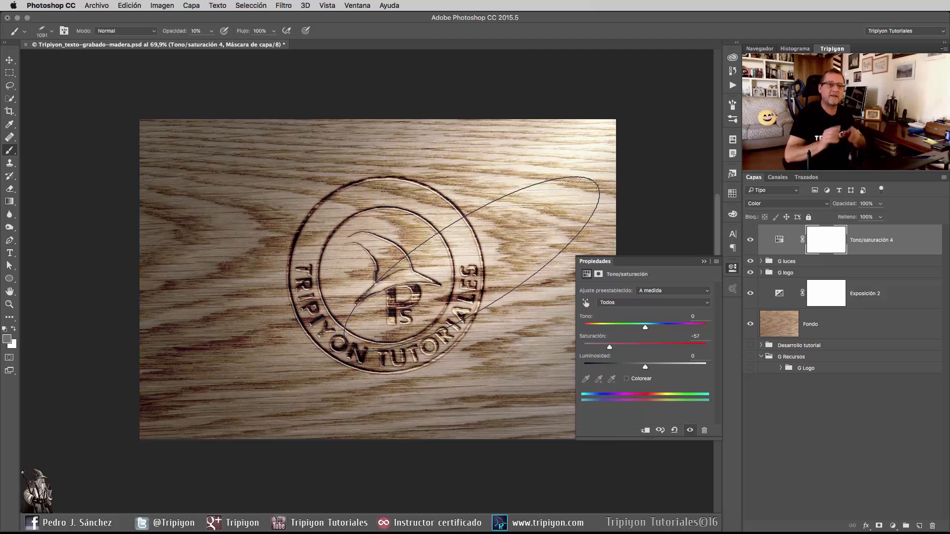
click(732, 268)
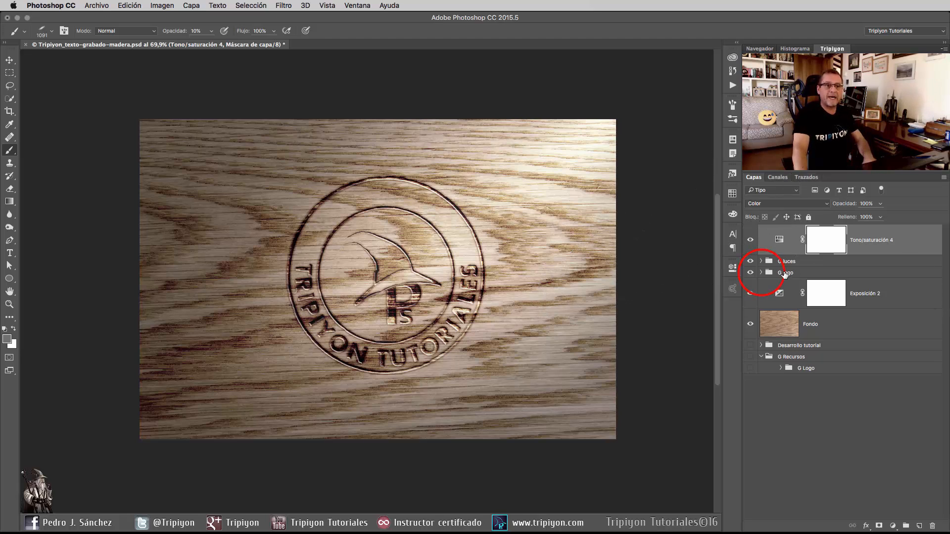
Expand the G logo group and load the base logo layer's mask as a selection.
click(760, 273)
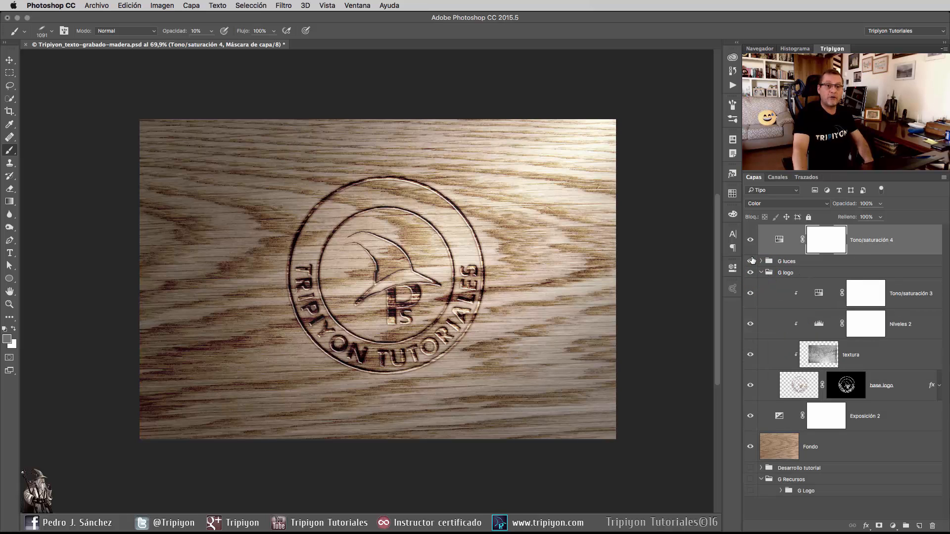
ctrl+click(846, 387)
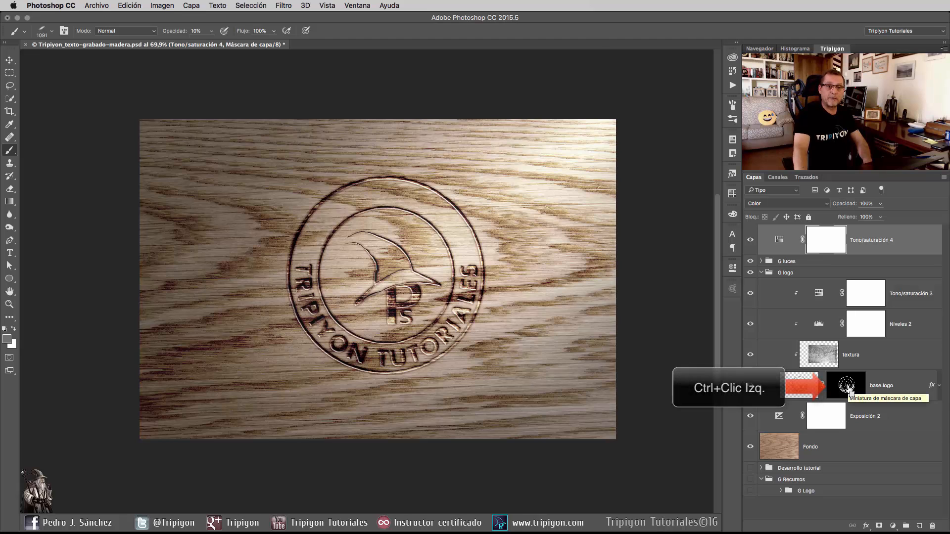
ctrl+click(847, 391)
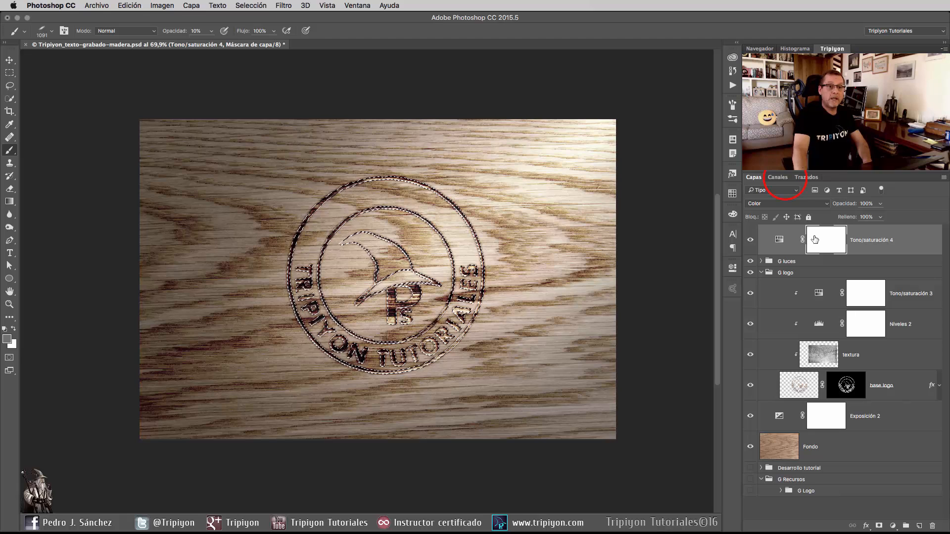
View the Alfa 1 channel and create a new empty alpha channel while keeping the logo selection active.
click(779, 177)
click(799, 274)
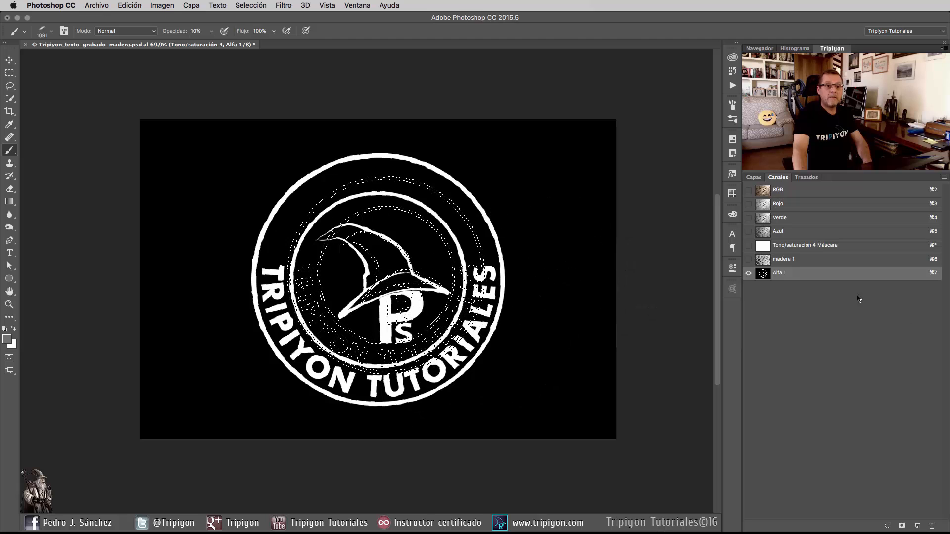
click(917, 526)
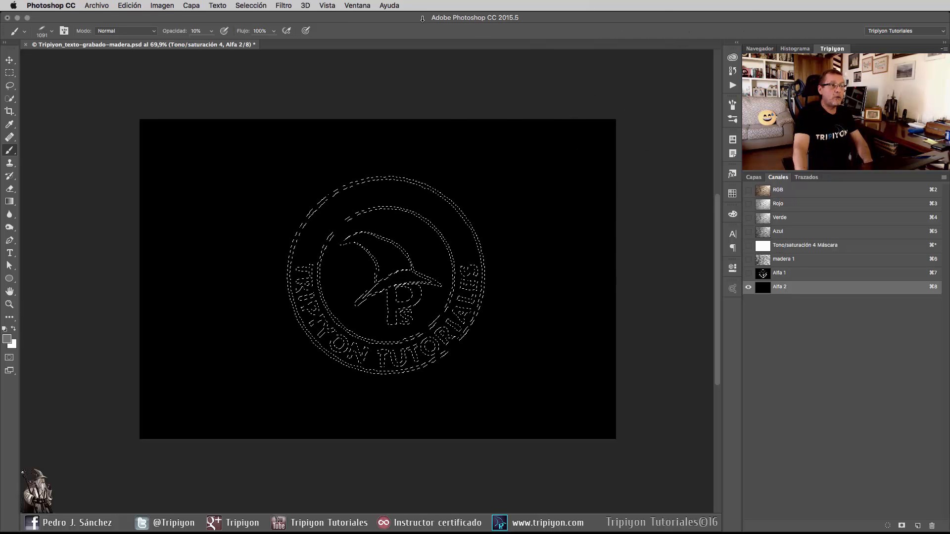
Fill the logo selection in the Alfa 2 channel with white (Blanco) in Normal mode at 100% opacity and deselect.
click(130, 5)
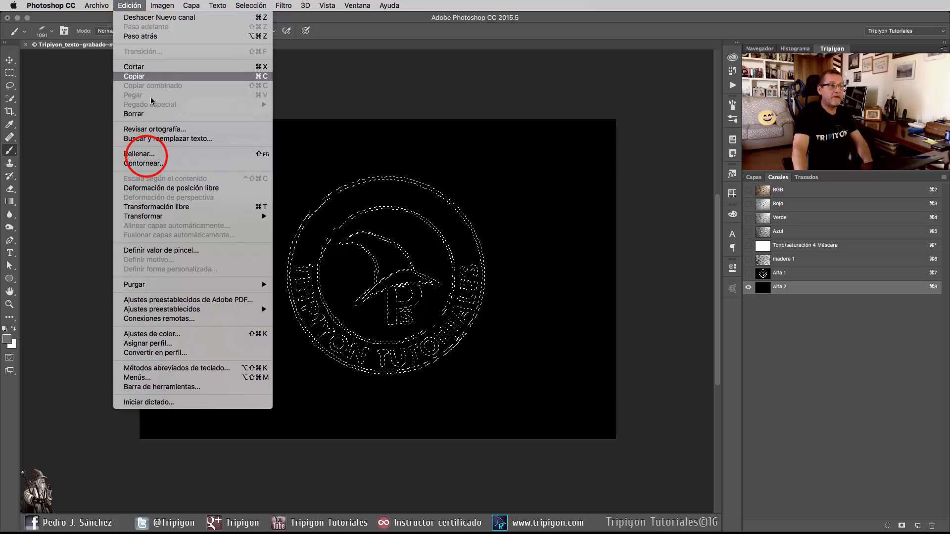
click(140, 154)
click(479, 73)
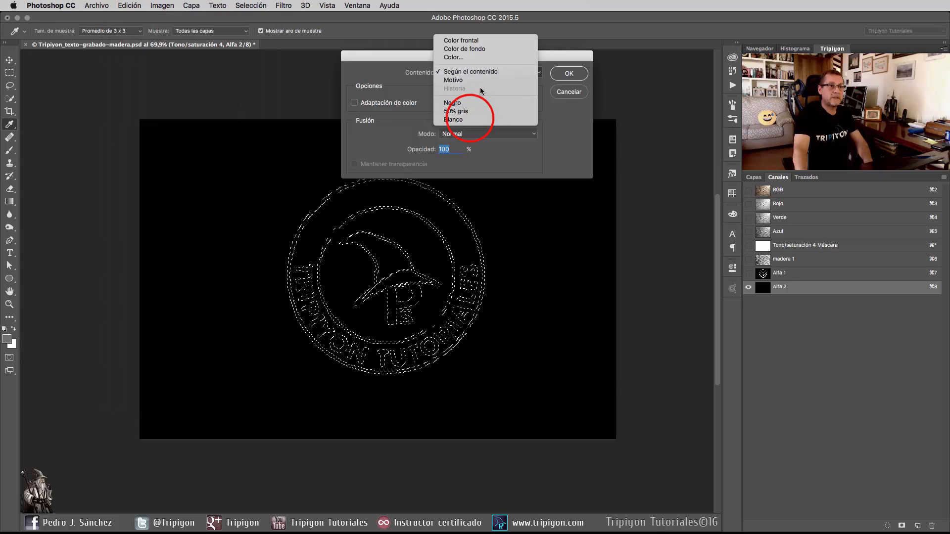
click(470, 120)
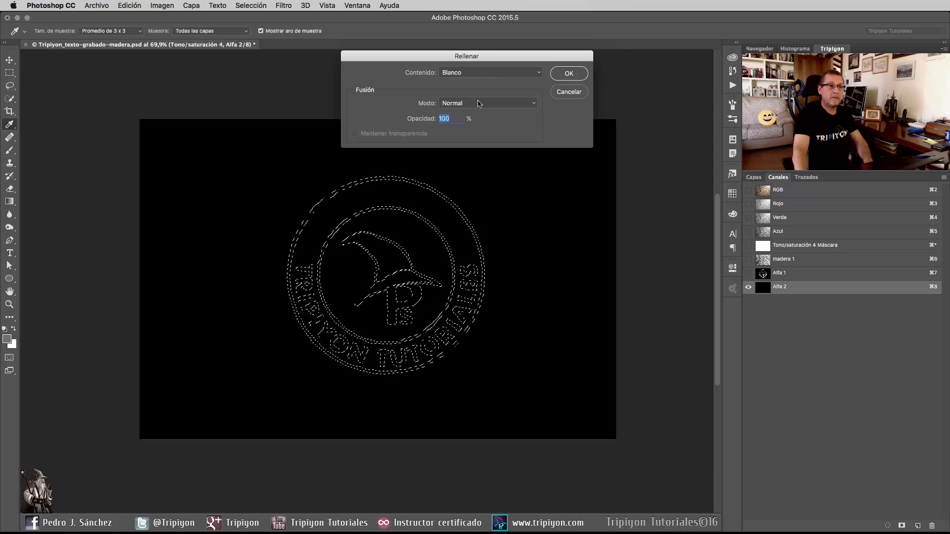
click(569, 73)
key(b)
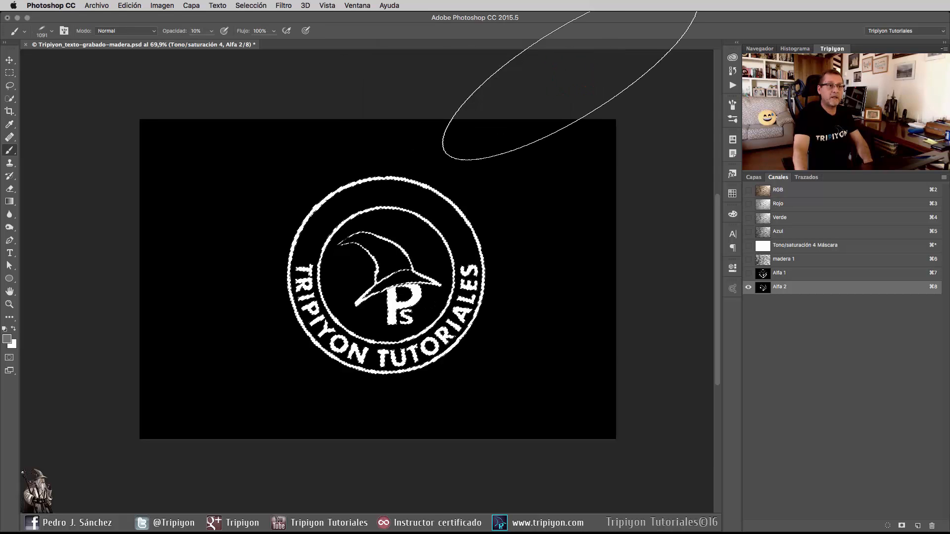
click(250, 5)
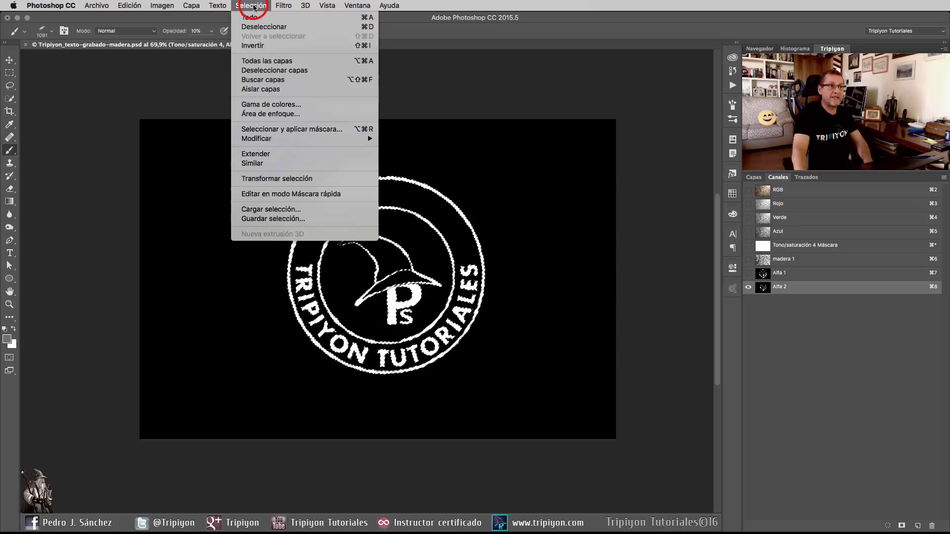
click(263, 27)
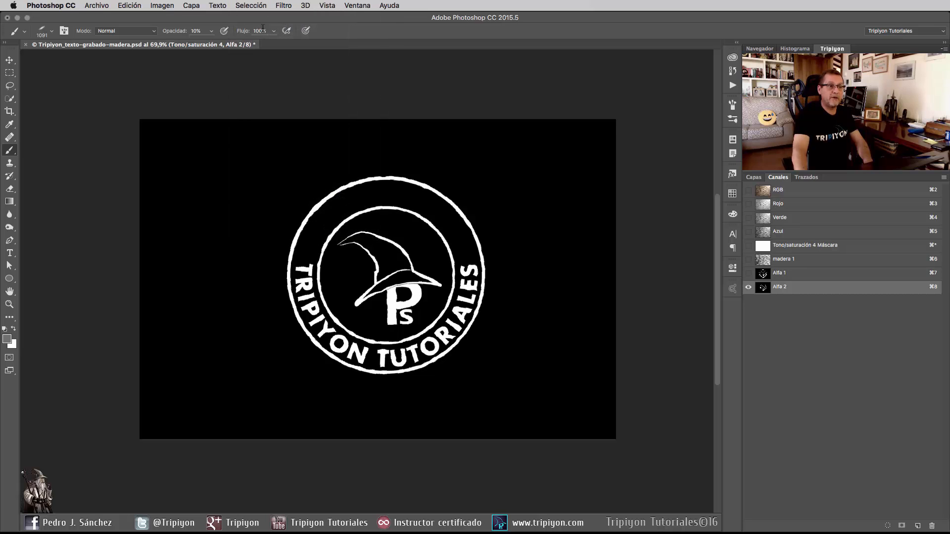
key(super+d)
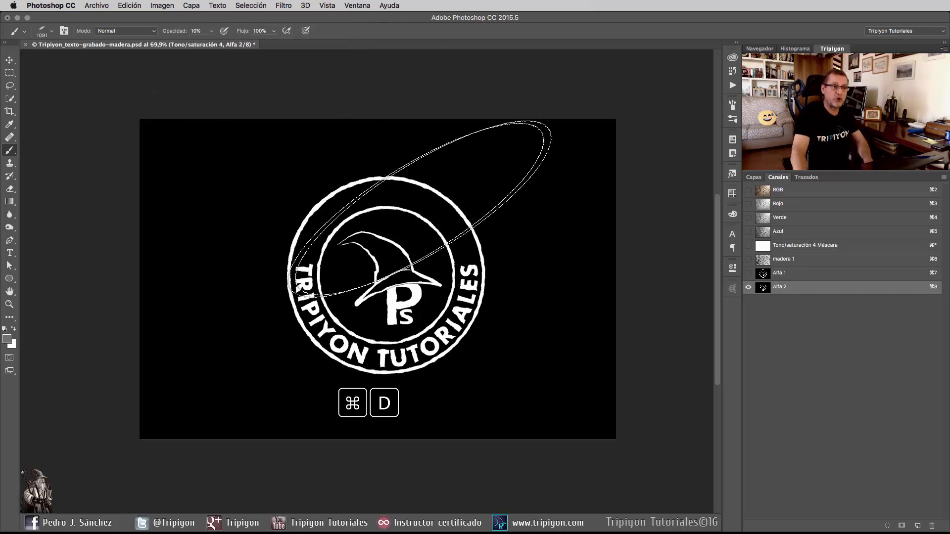
Return to the RGB composite channel and the layer list, and collapse the G logo group.
click(797, 191)
click(753, 177)
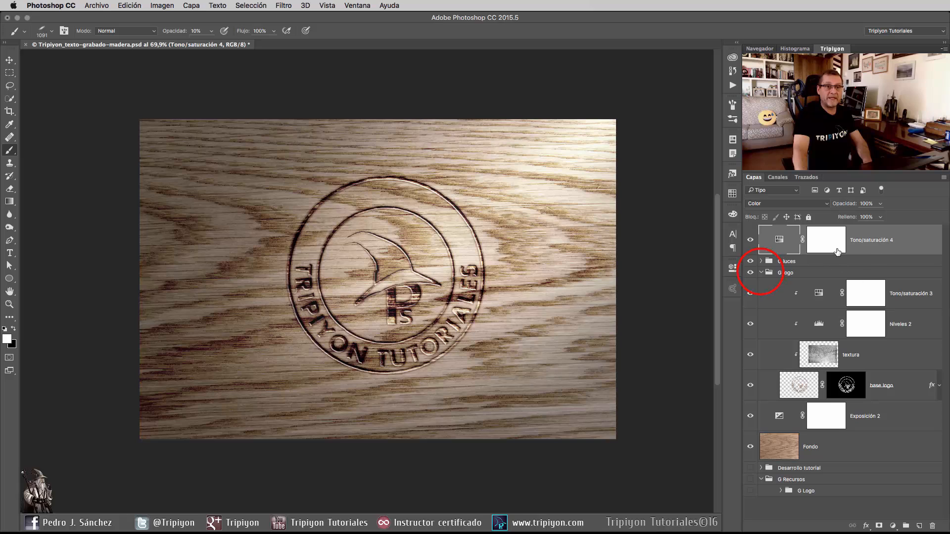
click(760, 275)
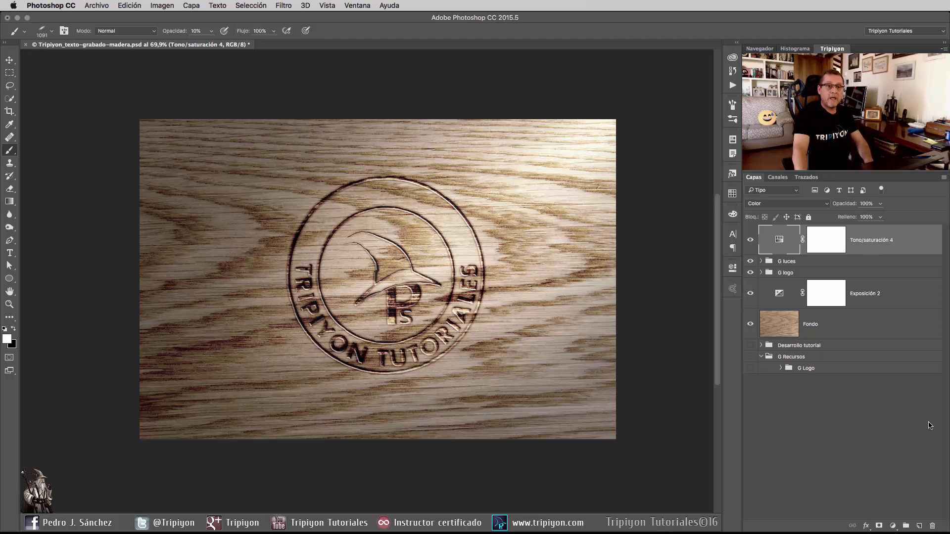
Create a new empty layer above Tono/saturación 4 and name it "iluminación 2".
click(918, 526)
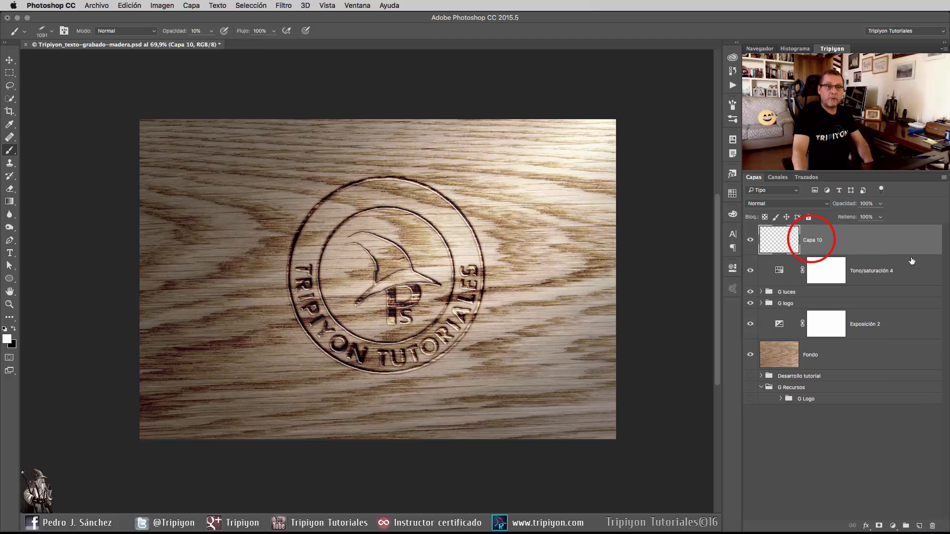
double_click(811, 240)
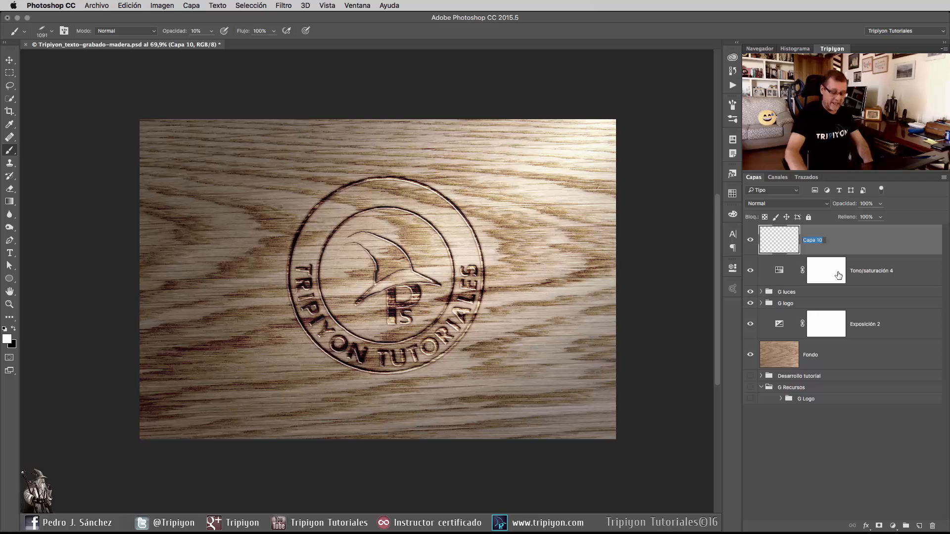
text(iluminación 2)
key(Return)
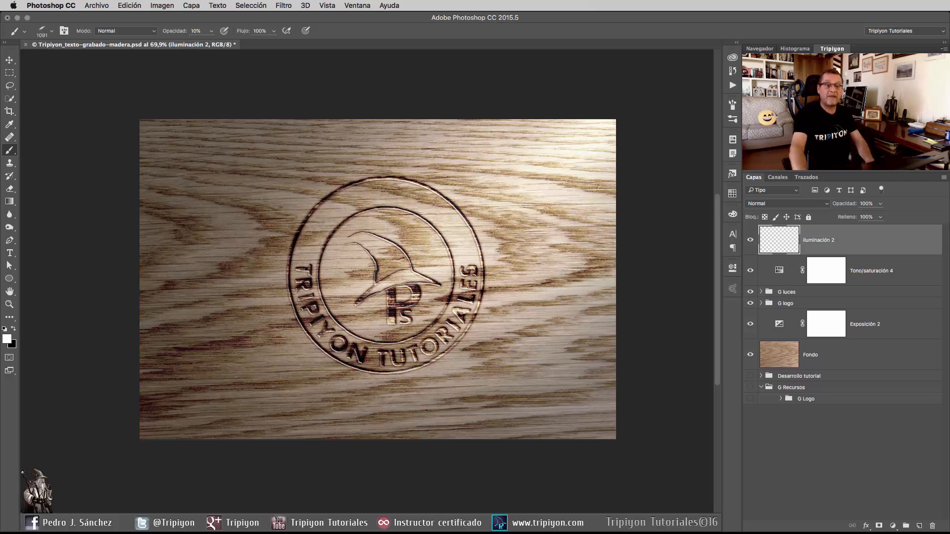
Apply the merged image (Capa Combinada, Canal RGB, Multiplicar, 100% opacity) to the iluminación 2 layer.
click(167, 6)
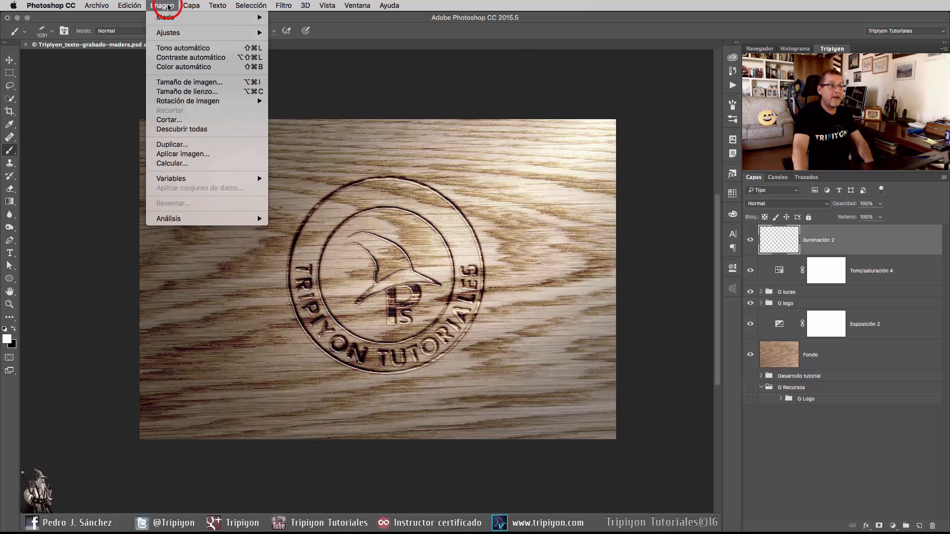
click(190, 154)
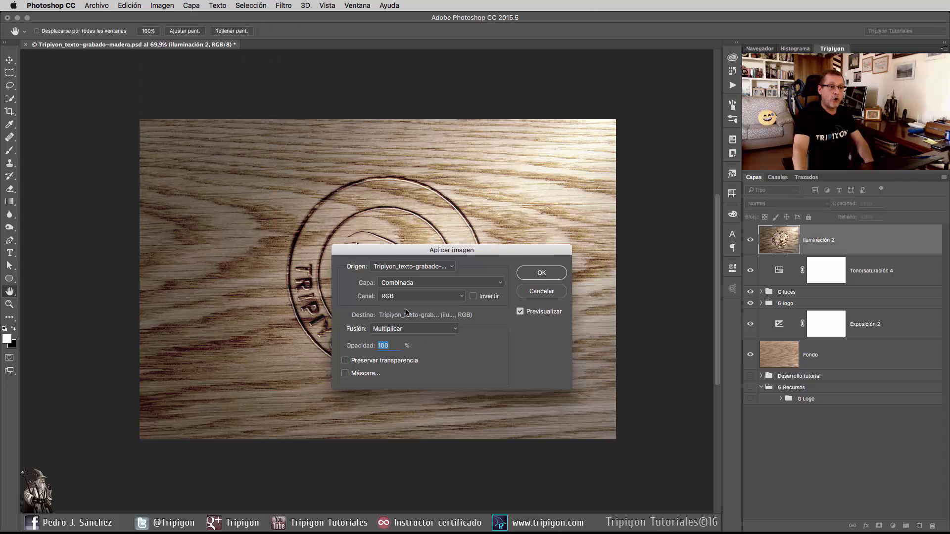
click(554, 279)
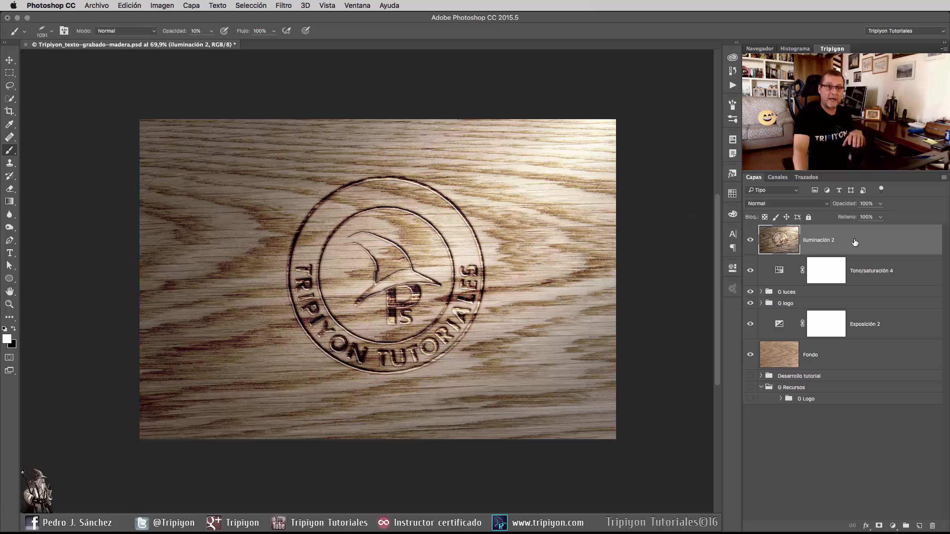
key(alt+shift+super+e)
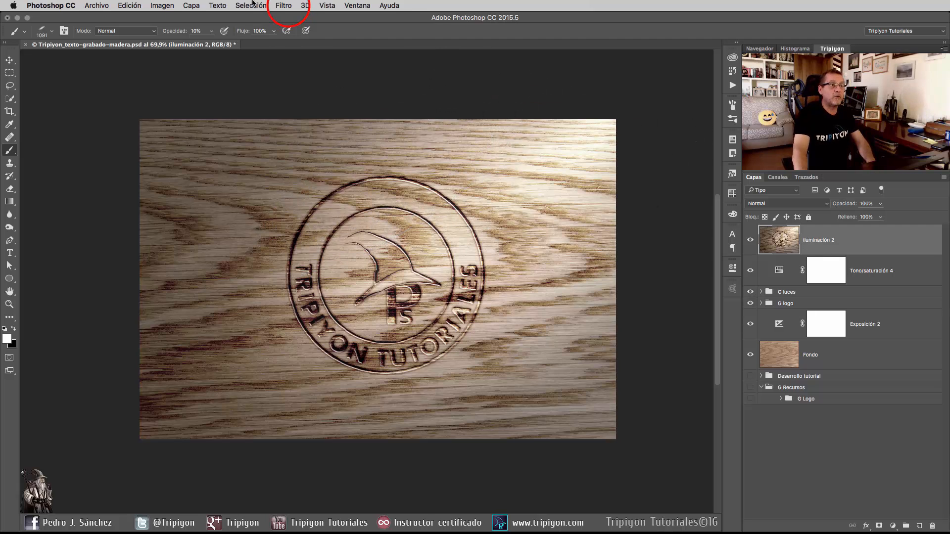
Start the Efectos de iluminación filter on the iluminación 2 layer and set its texture to Alfa 2.
click(286, 6)
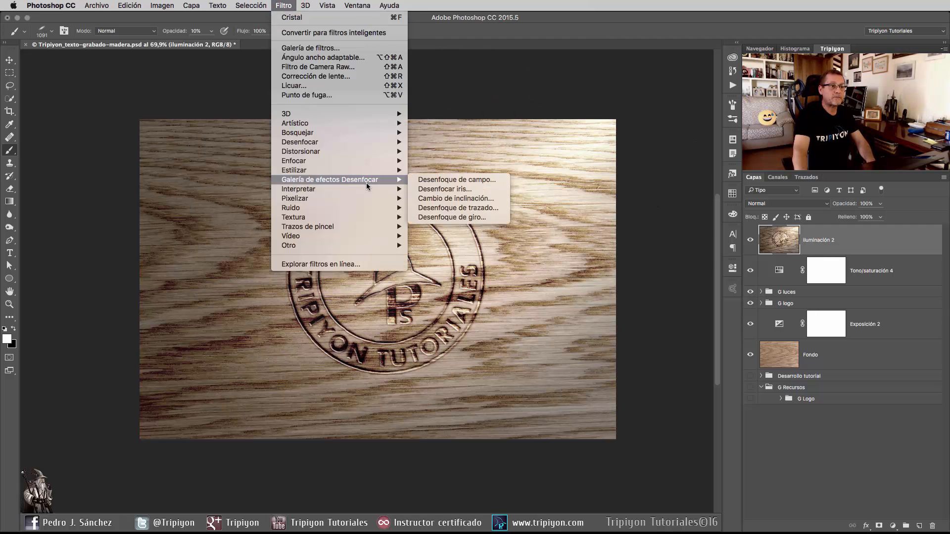
mouse_move(367, 189)
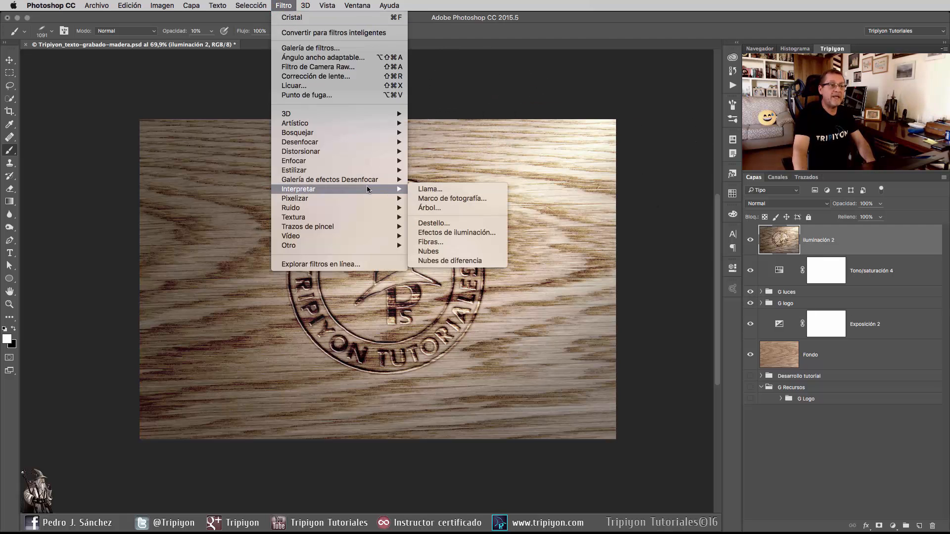
click(454, 233)
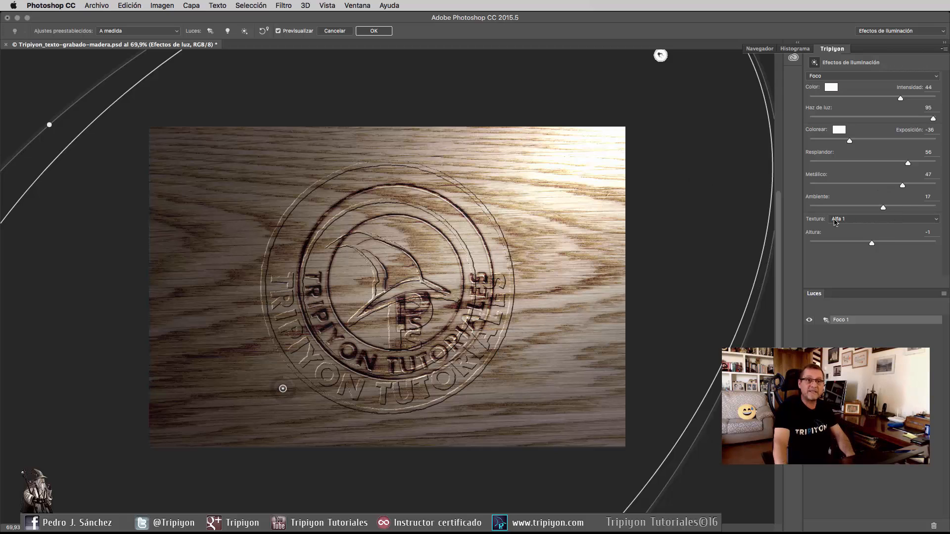
click(867, 219)
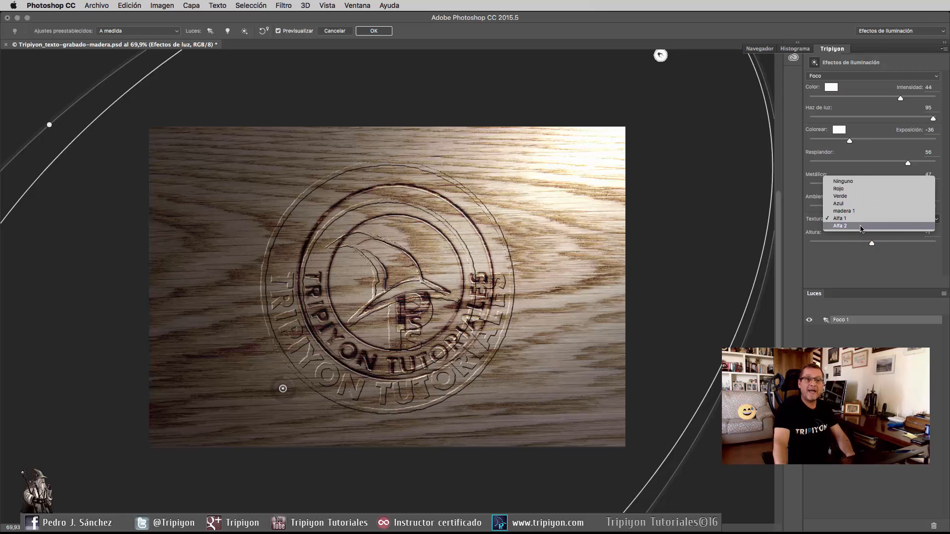
click(861, 228)
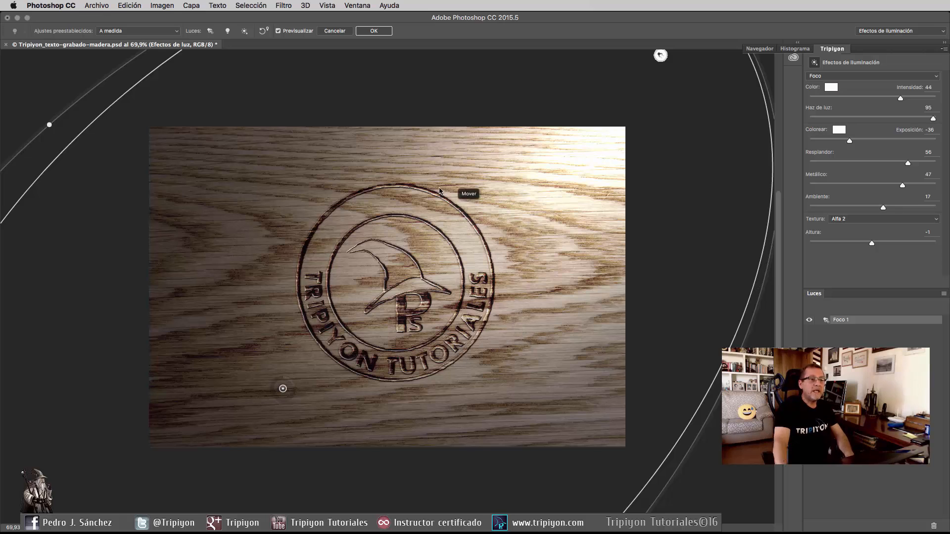
Move the Foco 1 spotlight slightly up and right, shrink its ellipse and rotate it slightly clockwise.
scroll(418, 198, down, 4)
scroll(418, 201, down, 2)
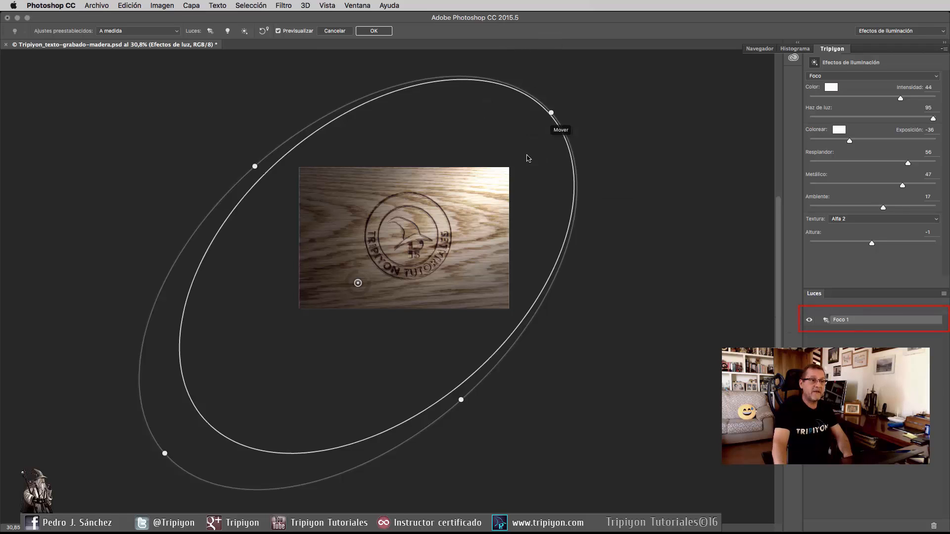
mouse_move(357, 284)
mouse_down()
mouse_move(316, 306)
mouse_move(399, 255)
mouse_move(369, 275)
mouse_up()
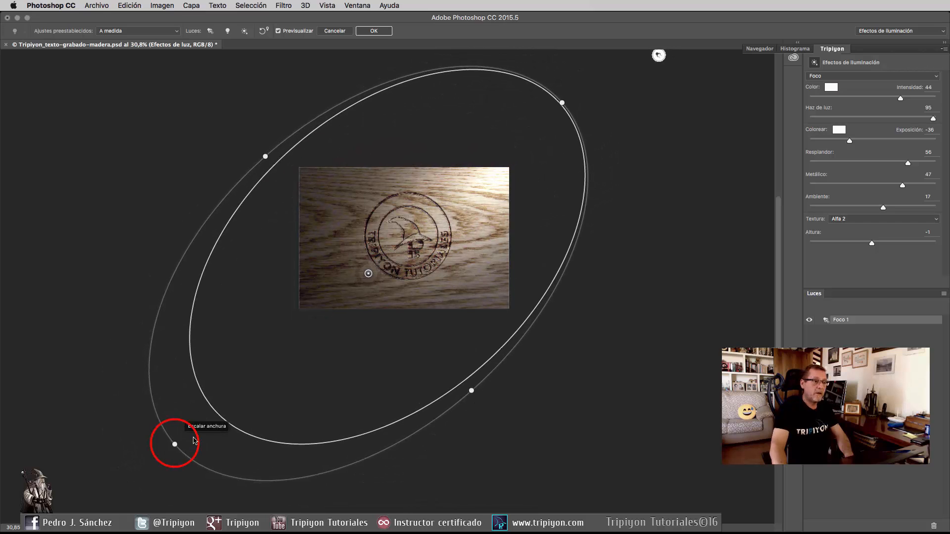
drag(175, 444, 196, 426)
drag(268, 158, 277, 167)
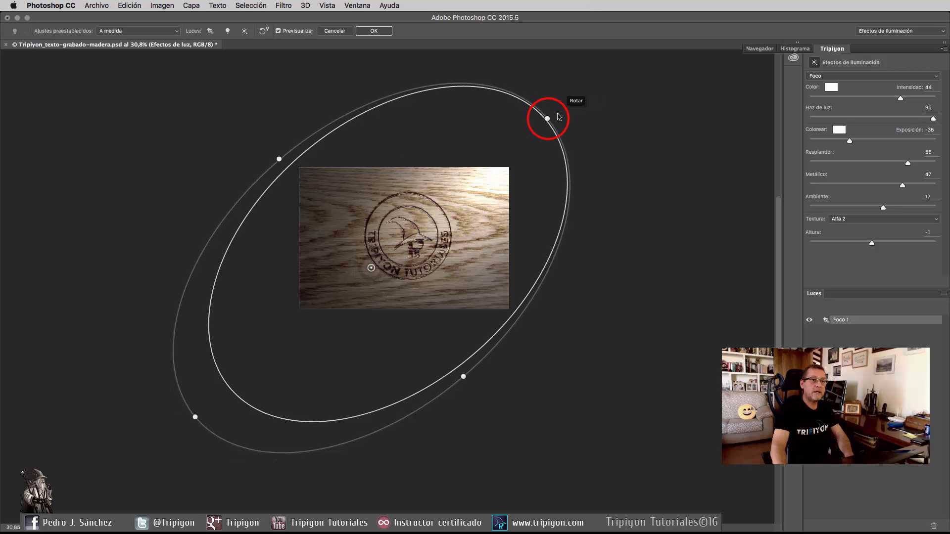
drag(548, 118, 566, 130)
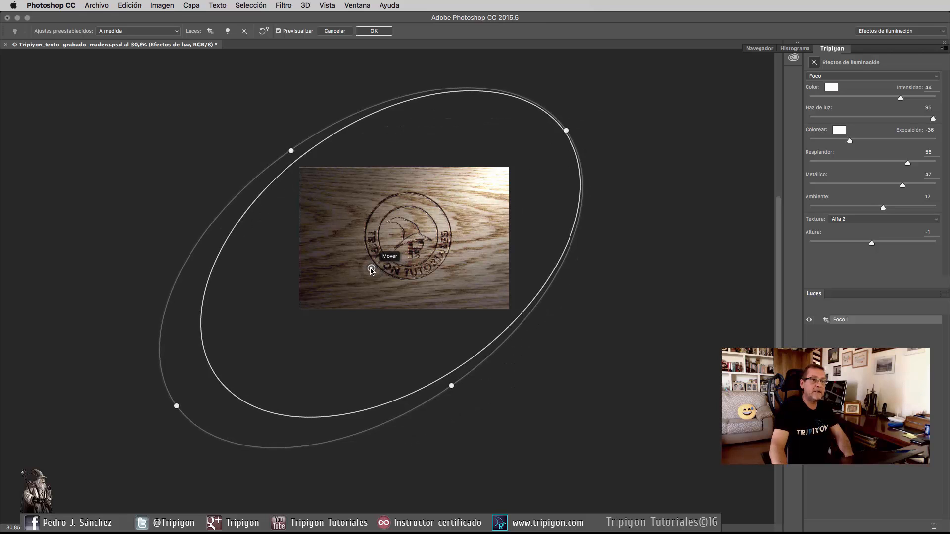
Shift the spotlight's centre slightly up and right, inside the lower-left part of the logo ring.
key(super+plus)
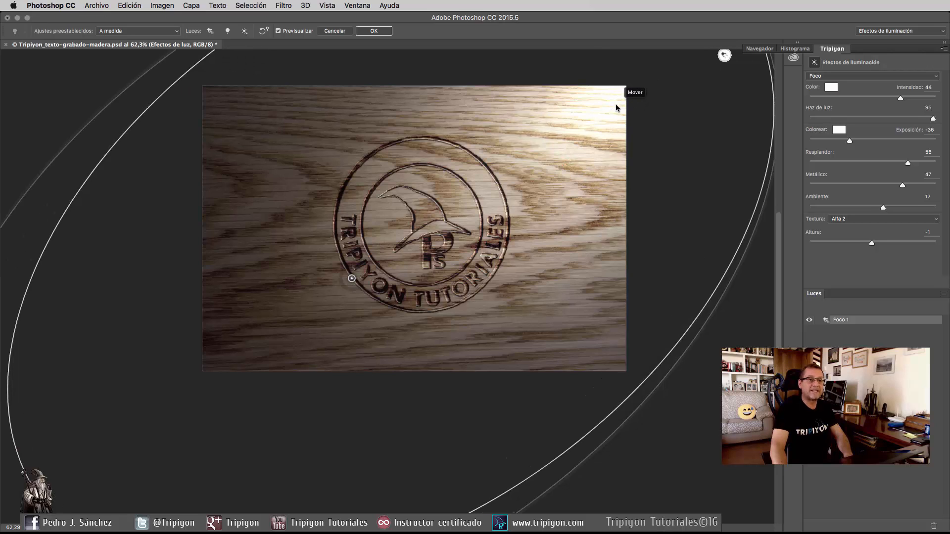
click(352, 278)
drag(352, 278, 364, 265)
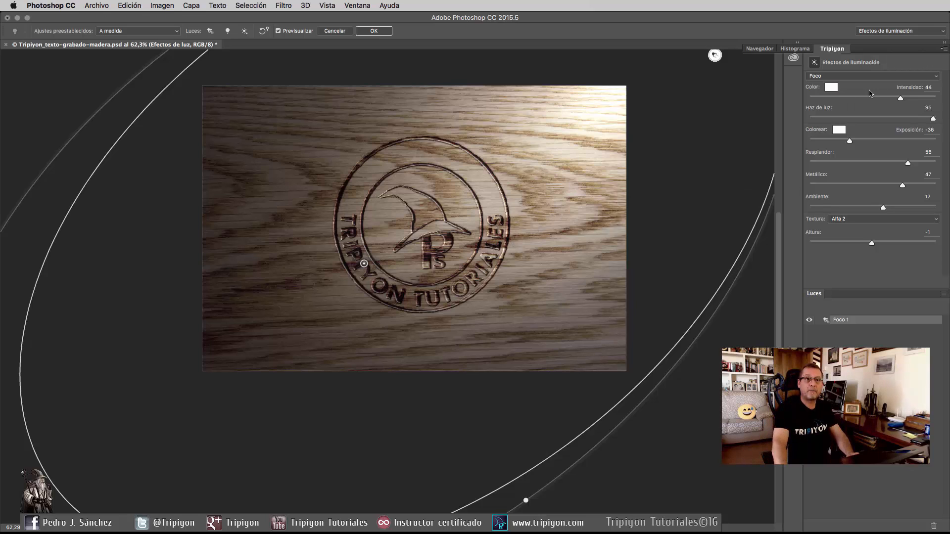
Try narrower beams for the spotlight and set its Haz de luz to 70.
mouse_move(906, 100)
mouse_down()
mouse_move(881, 98)
mouse_move(919, 94)
mouse_move(897, 90)
mouse_up()
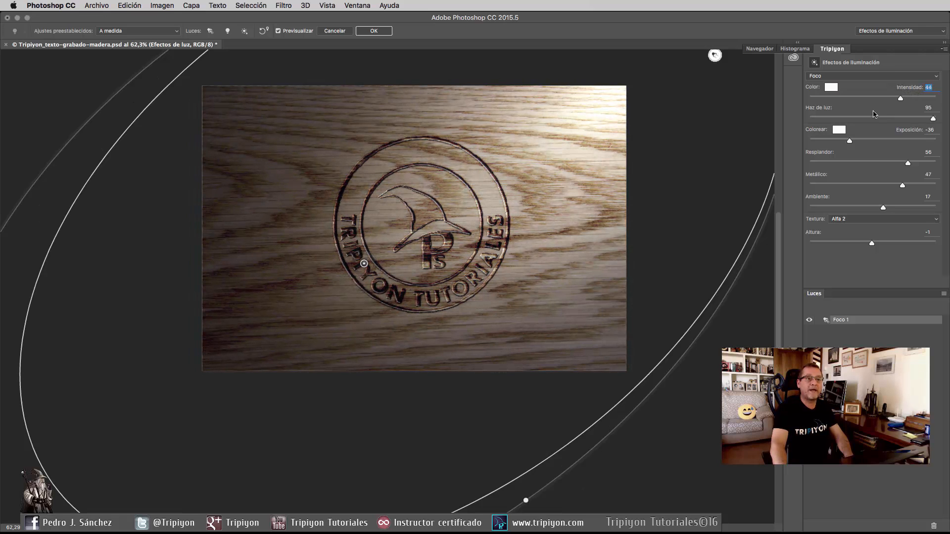
drag(932, 119, 884, 119)
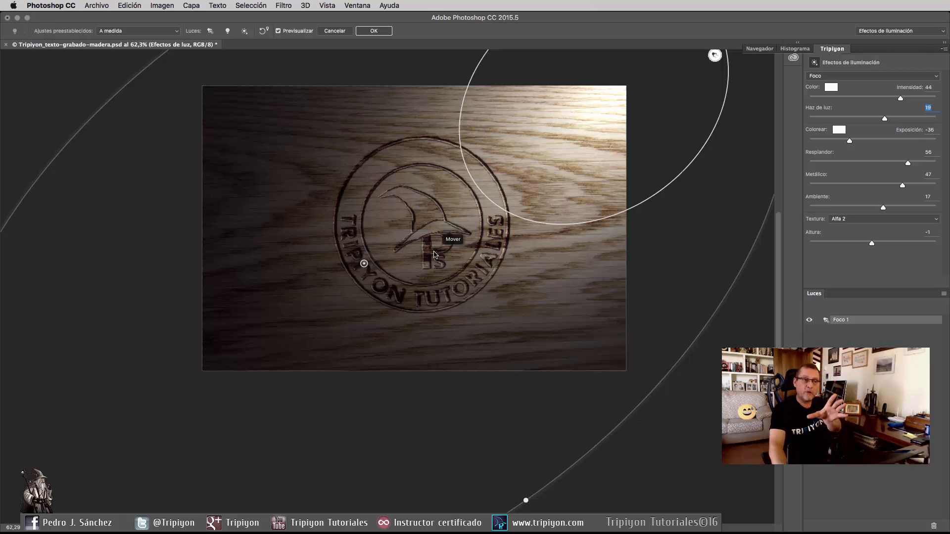
mouse_move(884, 118)
mouse_down()
mouse_move(912, 118)
mouse_move(898, 119)
mouse_up()
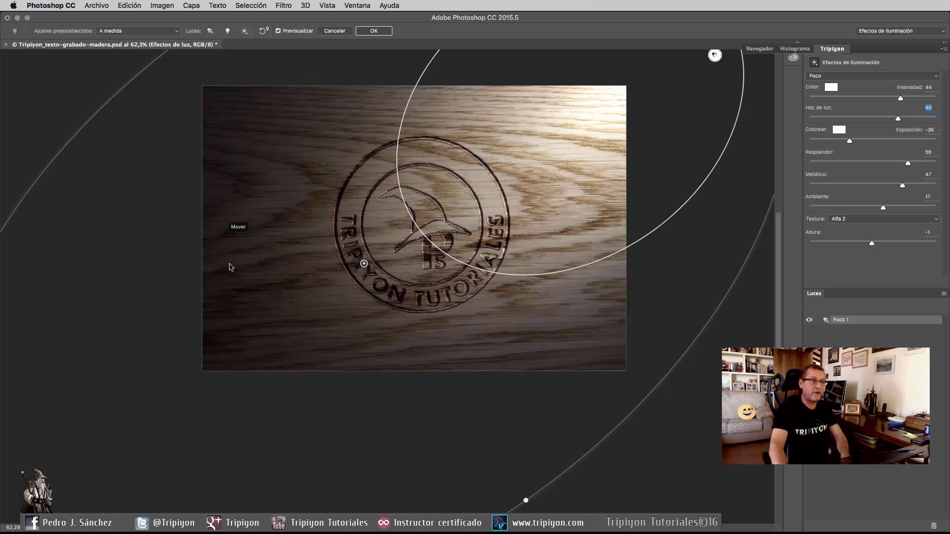
drag(898, 118, 917, 118)
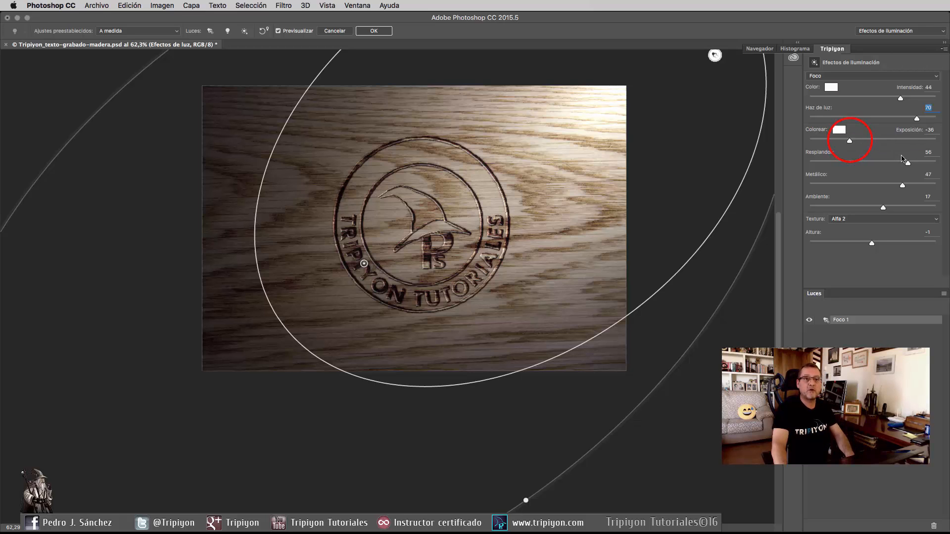
Try the spotlight's Exposición and Resplandor adjustments, and set its Intensidad to 42 and Metálico to 44.
mouse_move(850, 140)
mouse_down()
mouse_move(865, 140)
mouse_move(832, 140)
mouse_move(850, 141)
mouse_up()
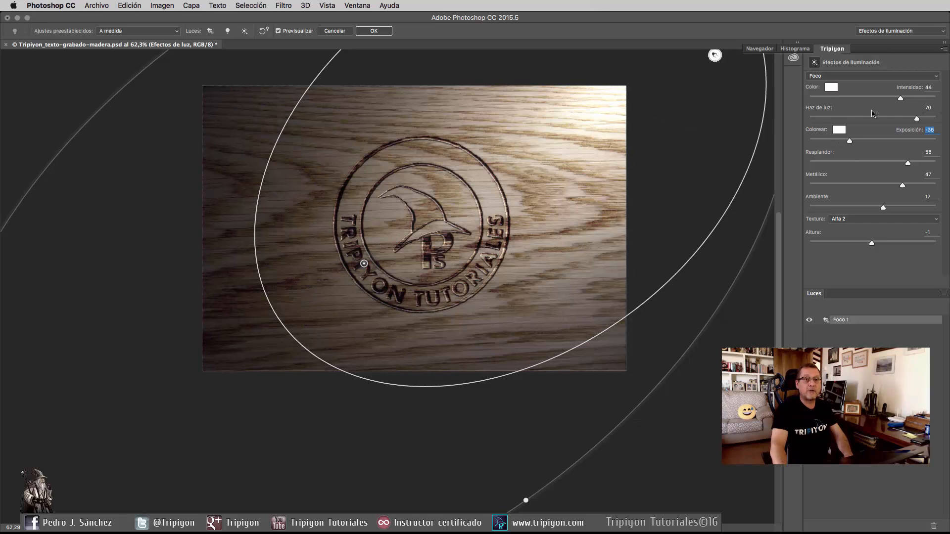
drag(900, 97, 899, 97)
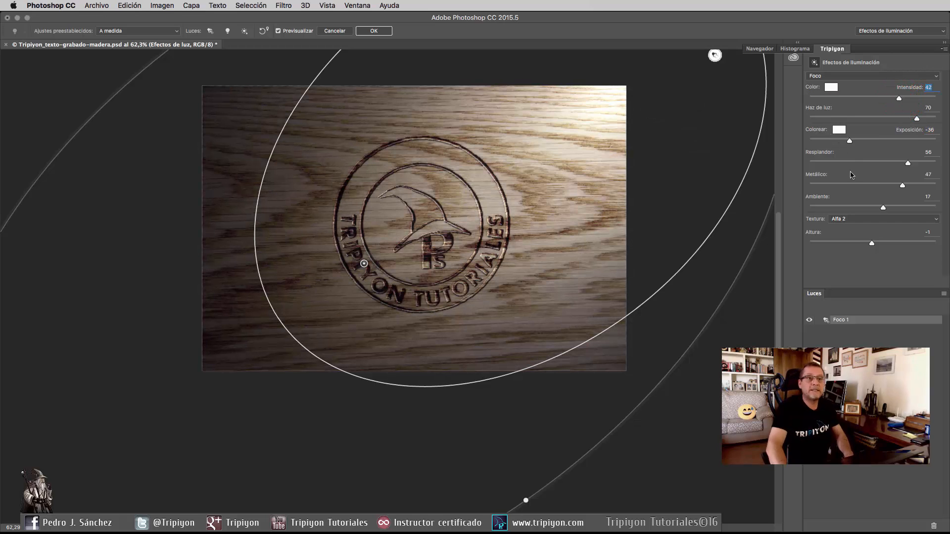
click(908, 164)
drag(909, 165, 880, 168)
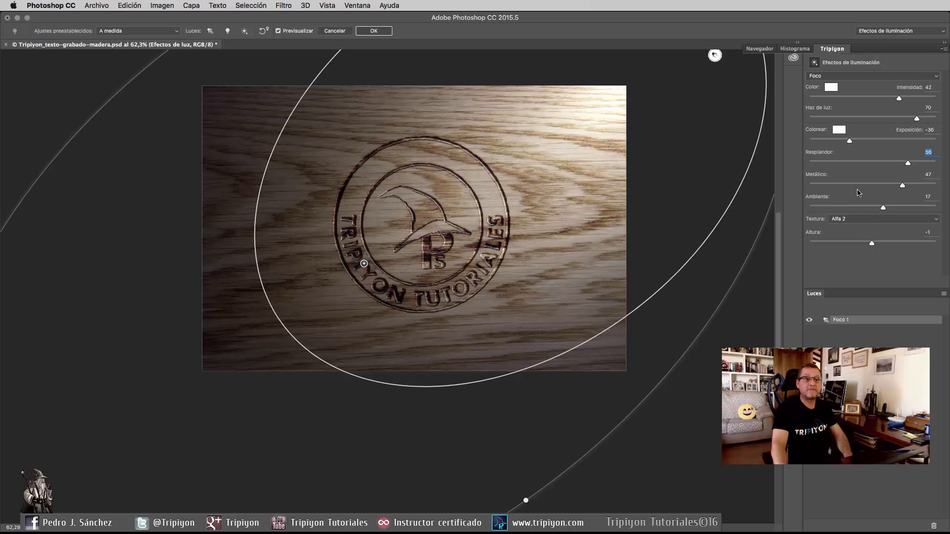
click(903, 187)
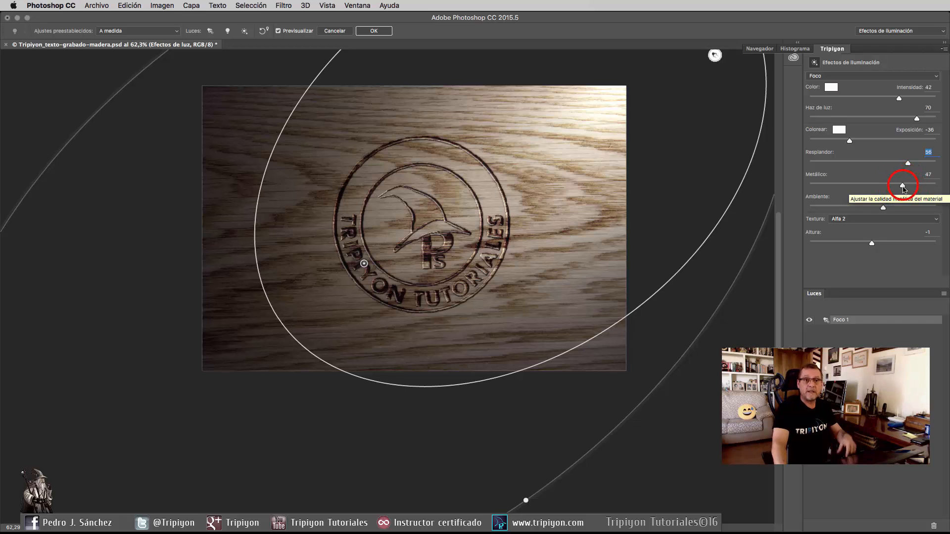
mouse_move(903, 188)
mouse_down()
mouse_move(926, 185)
mouse_move(813, 193)
mouse_move(918, 191)
mouse_move(900, 187)
mouse_up()
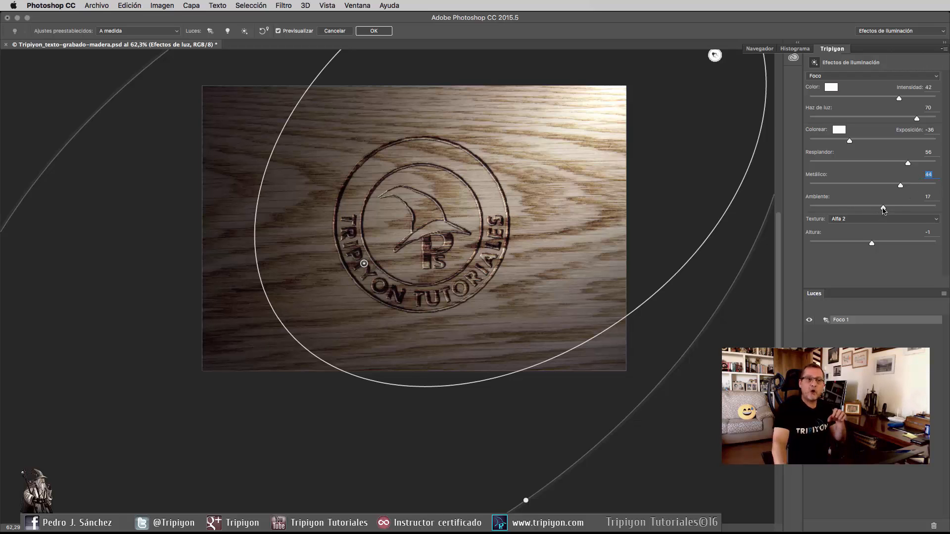
Try a stronger Ambiente for the light, restore it to 17, and try other Altura values for the texture.
click(884, 208)
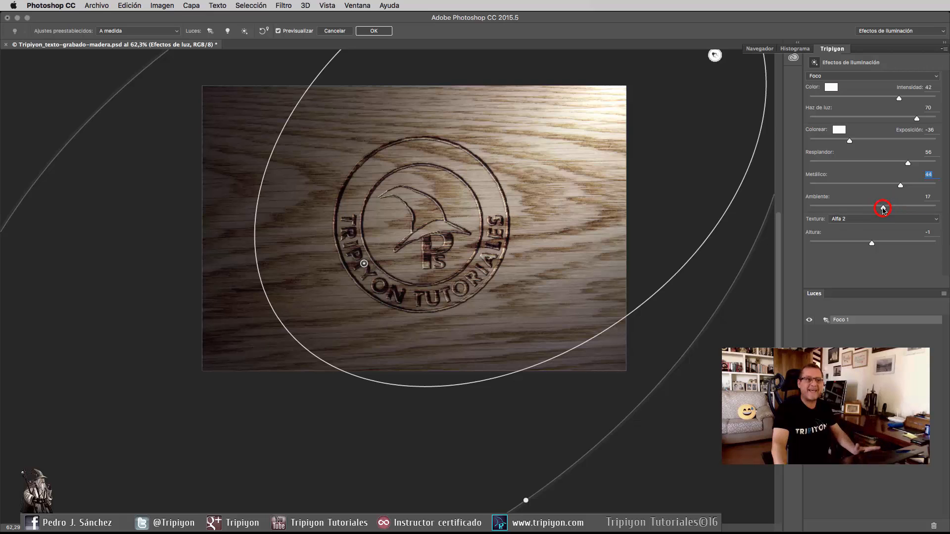
drag(883, 209, 911, 208)
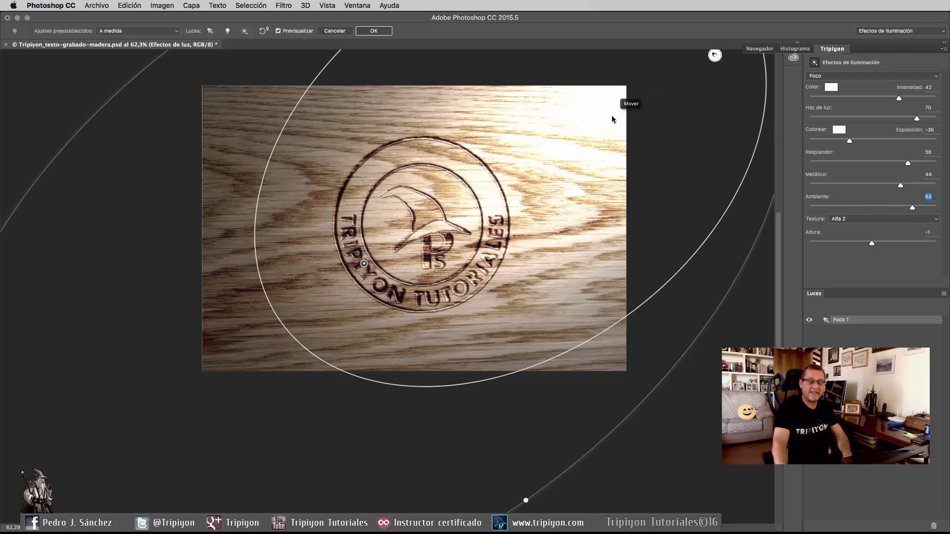
text(17)
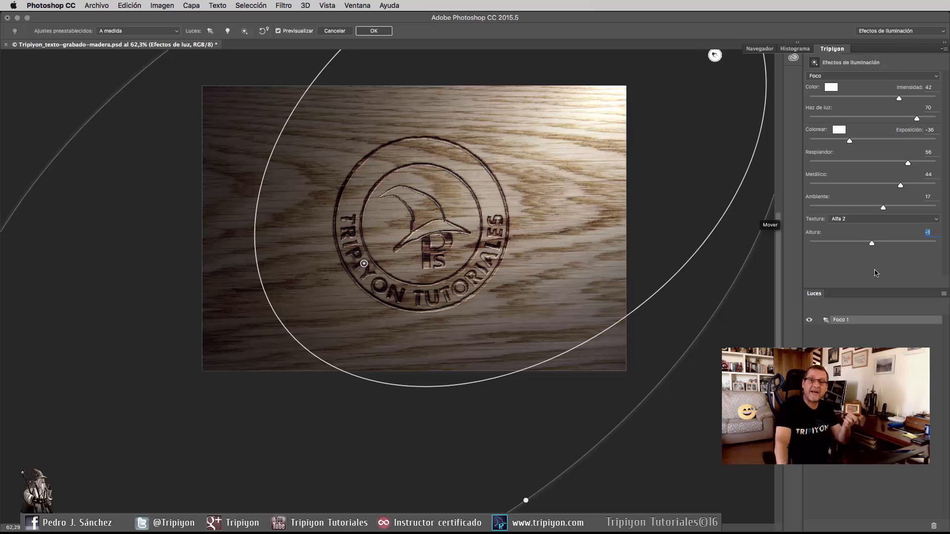
drag(872, 242, 871, 286)
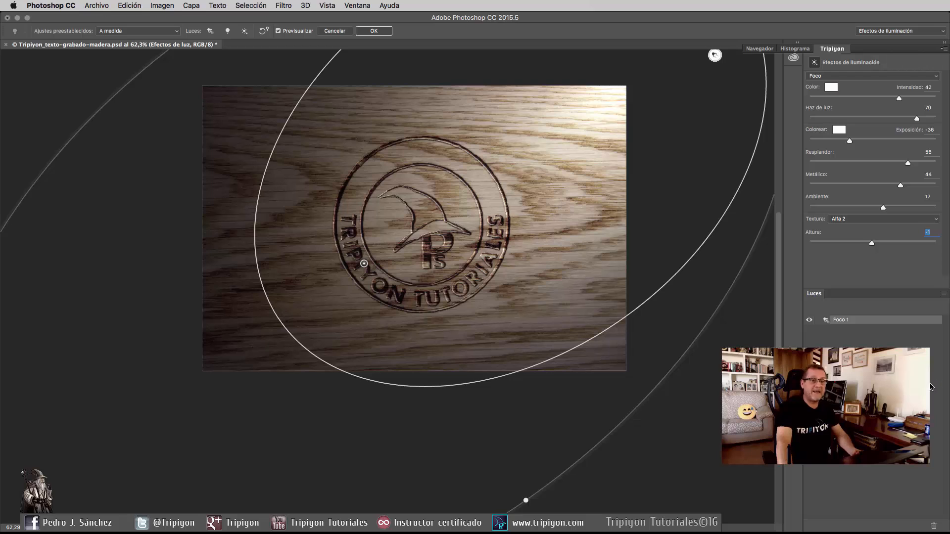
Try an additional point light over the lower-left part of the logo ring, and delete it.
click(228, 32)
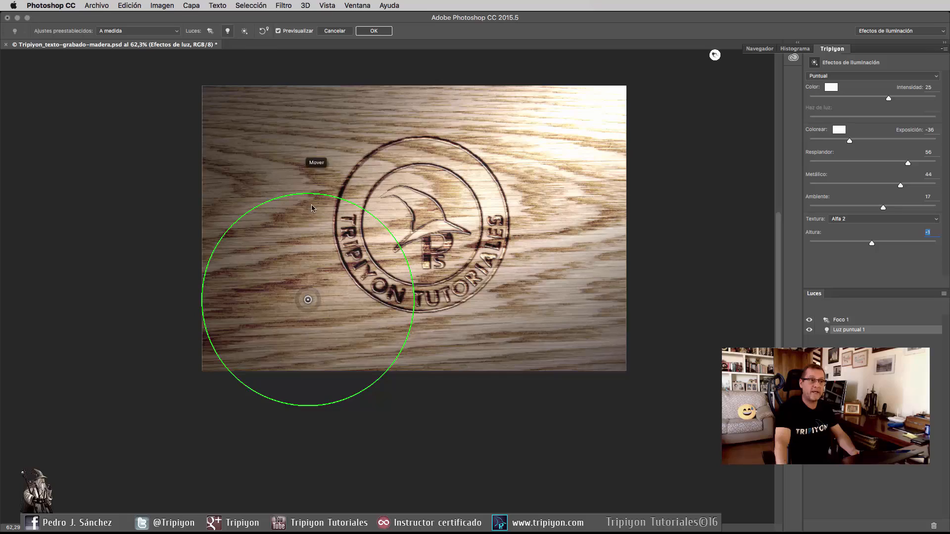
drag(331, 298, 374, 265)
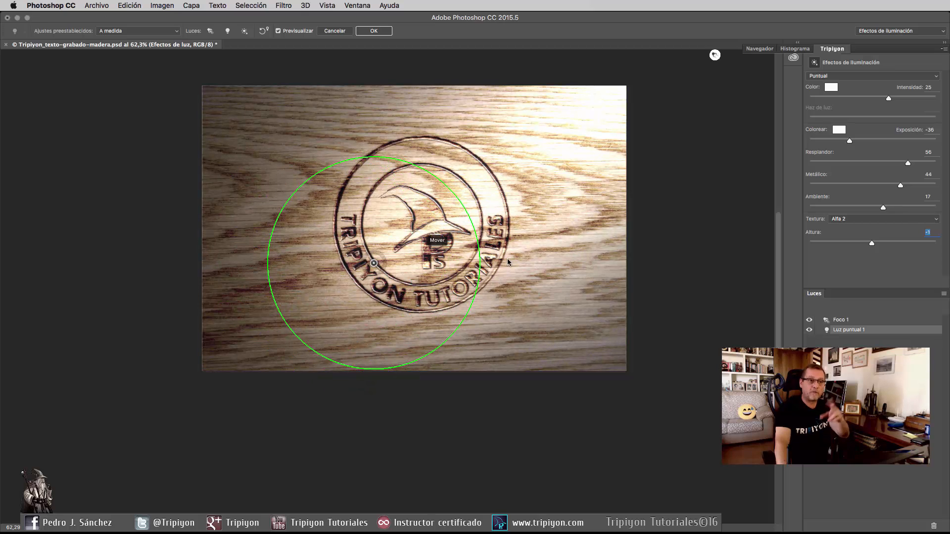
click(934, 527)
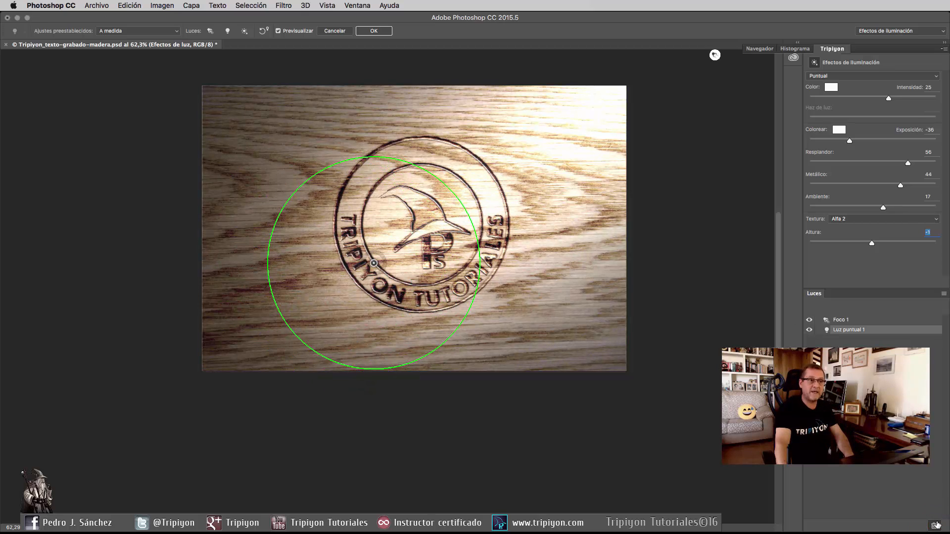
Try an additional infinite light aimed from different directions, and delete it.
click(245, 33)
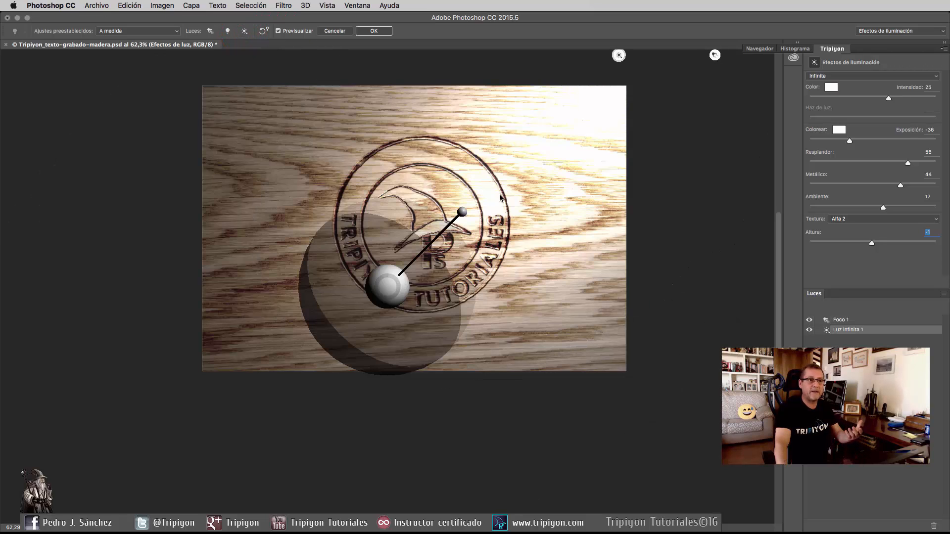
click(392, 289)
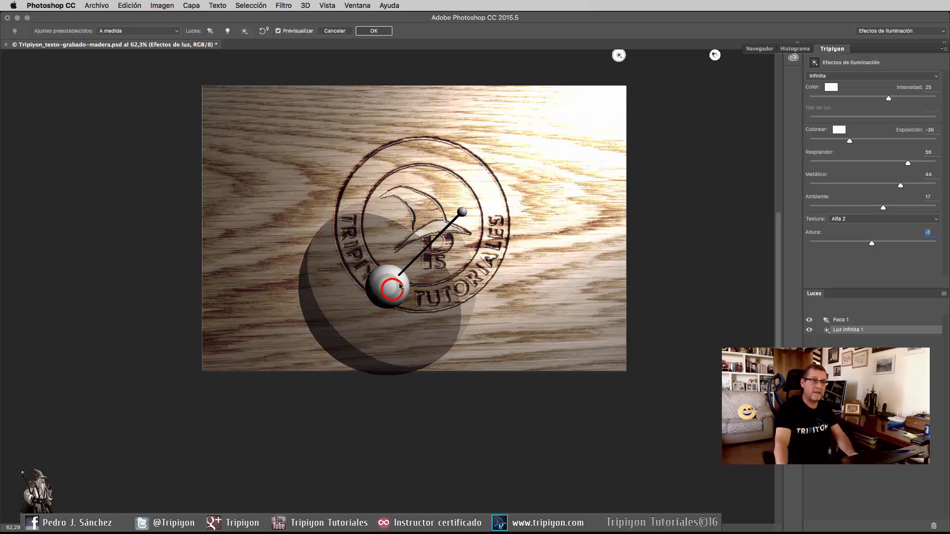
drag(458, 207, 423, 329)
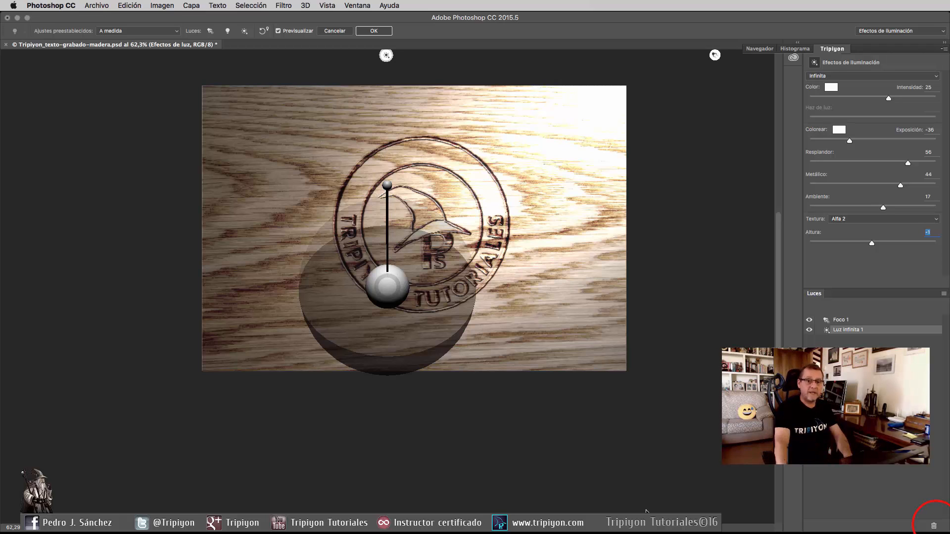
click(935, 527)
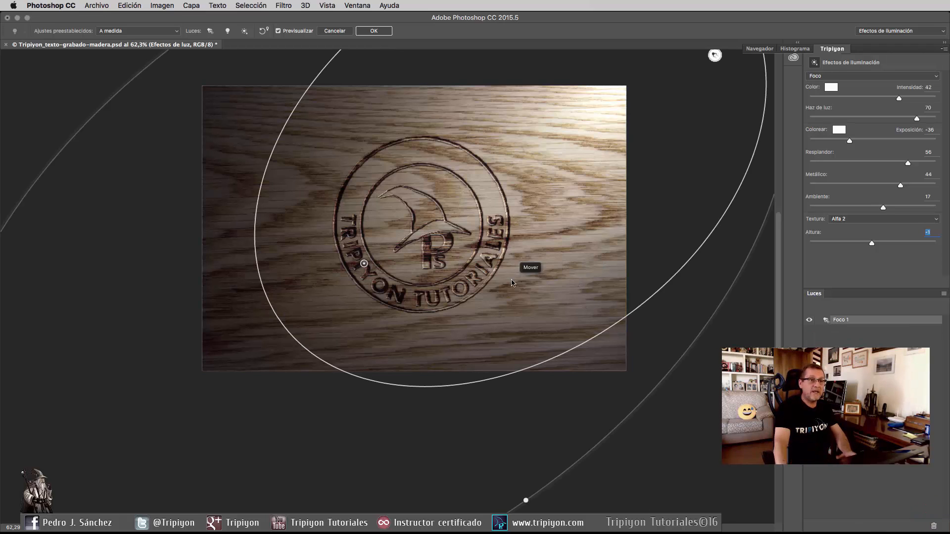
Apply the Efectos de iluminación filter with the single Foco 1 spotlight to the iluminación 2 layer.
click(375, 30)
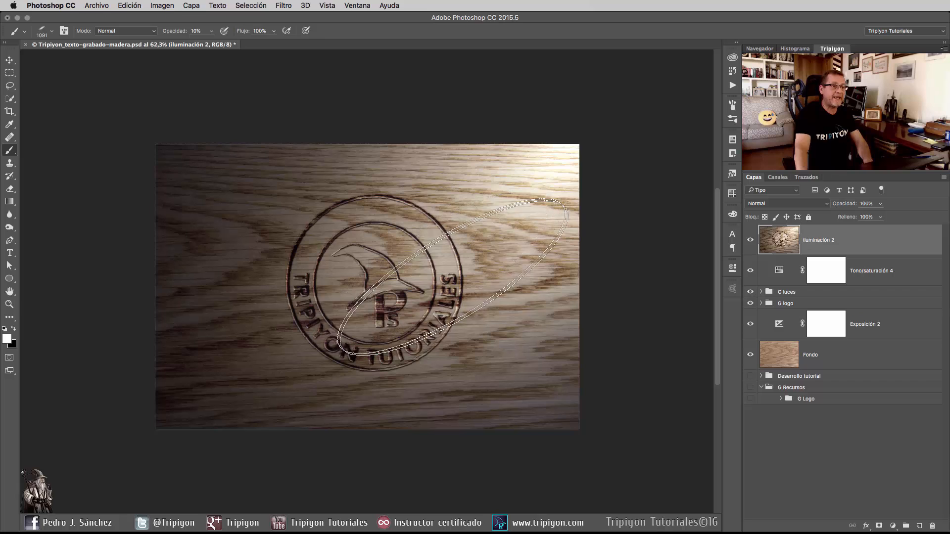
scroll(303, 246, up, 2)
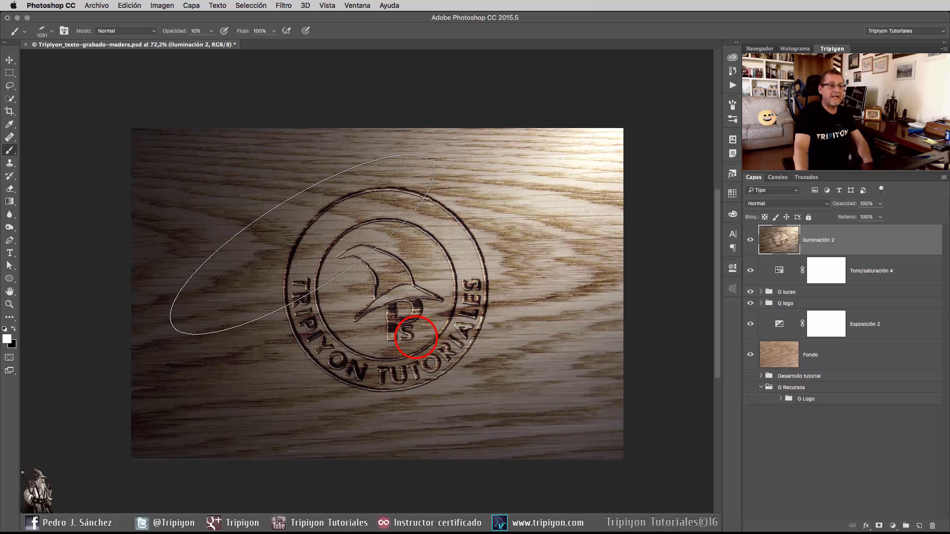
drag(415, 336, 413, 315)
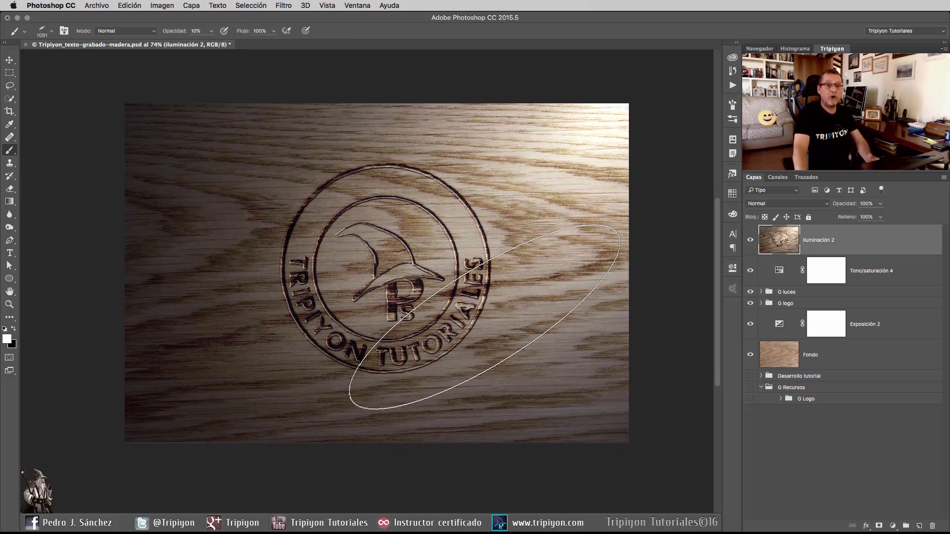
Add an Exposición adjustment layer above iluminación 2 with the exposure set to +0,46.
click(892, 526)
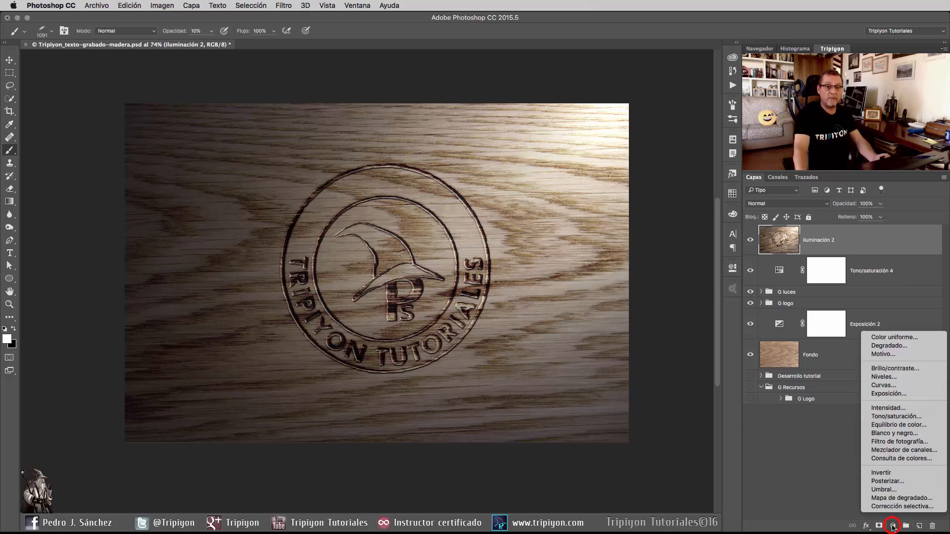
click(889, 392)
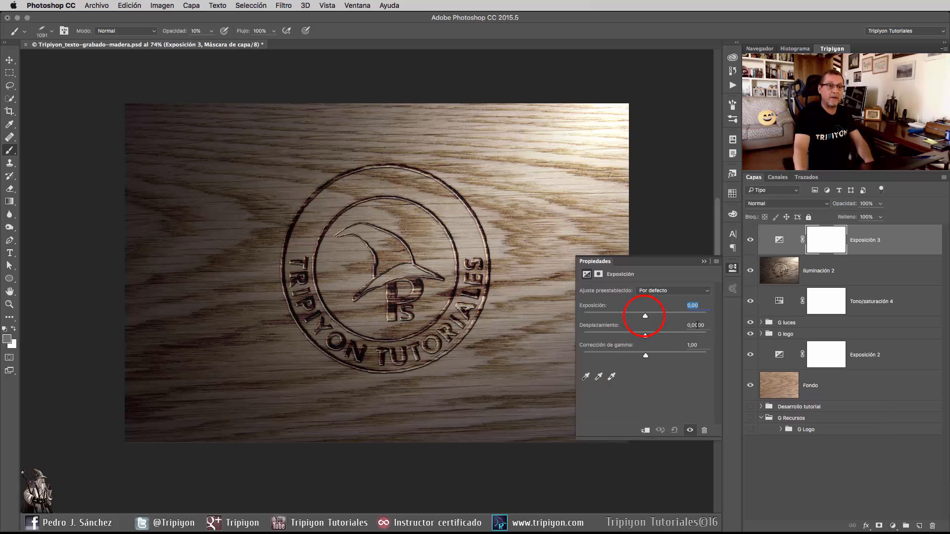
drag(646, 318, 653, 318)
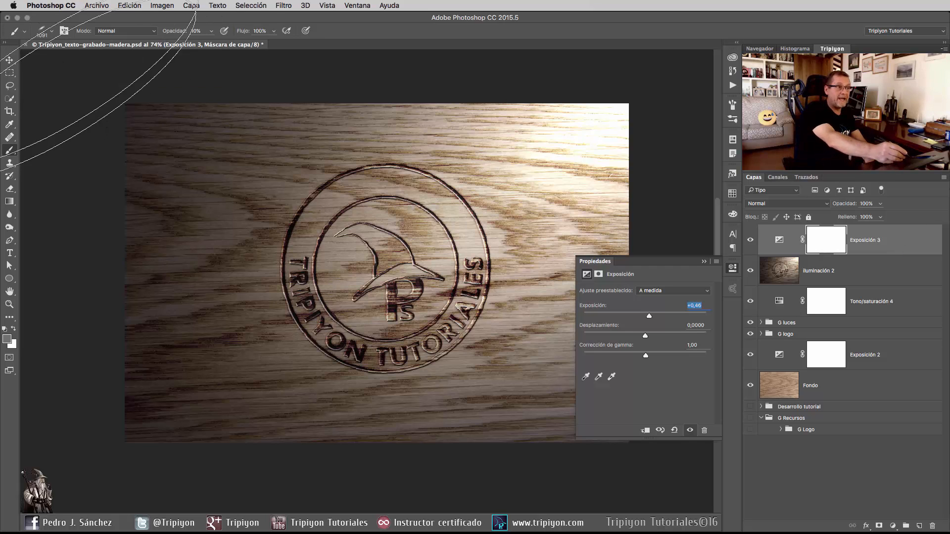
Paint the Exposición 3 mask black over the image's bright upper-right corner with a soft 301 px brush at 50% opacity.
right_click(411, 226)
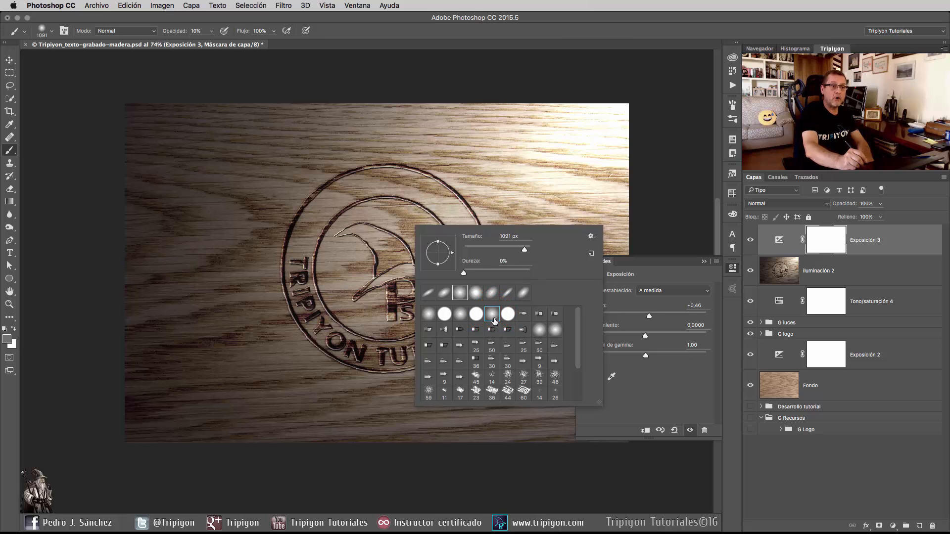
click(490, 29)
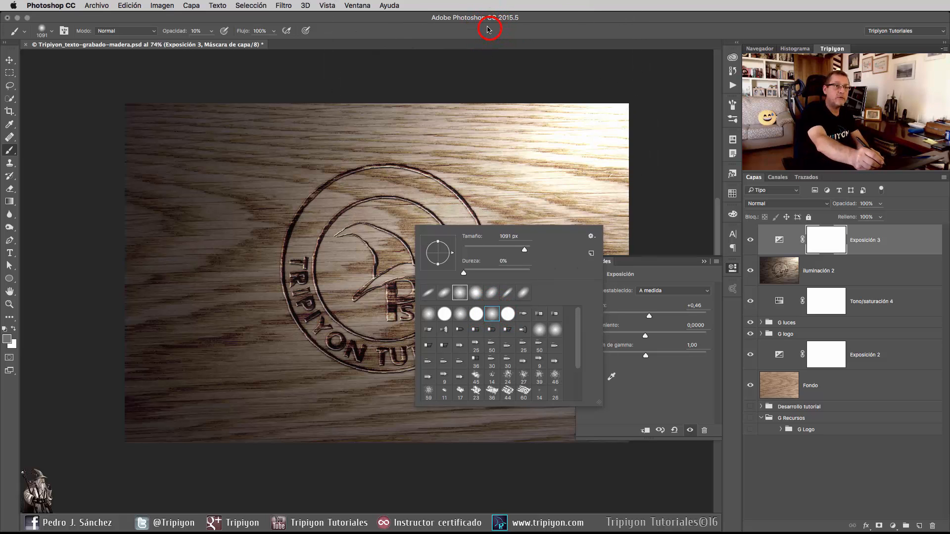
drag(440, 264, 314, 289)
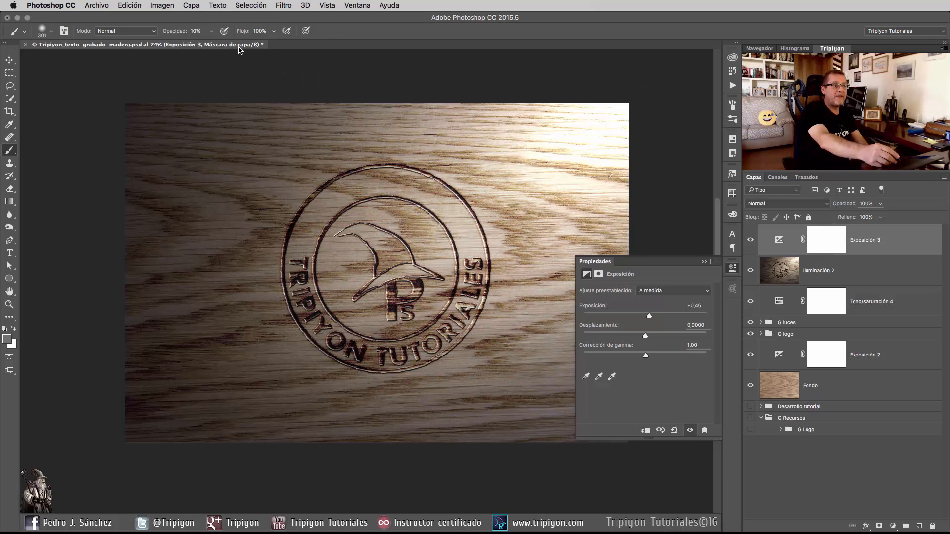
key(5)
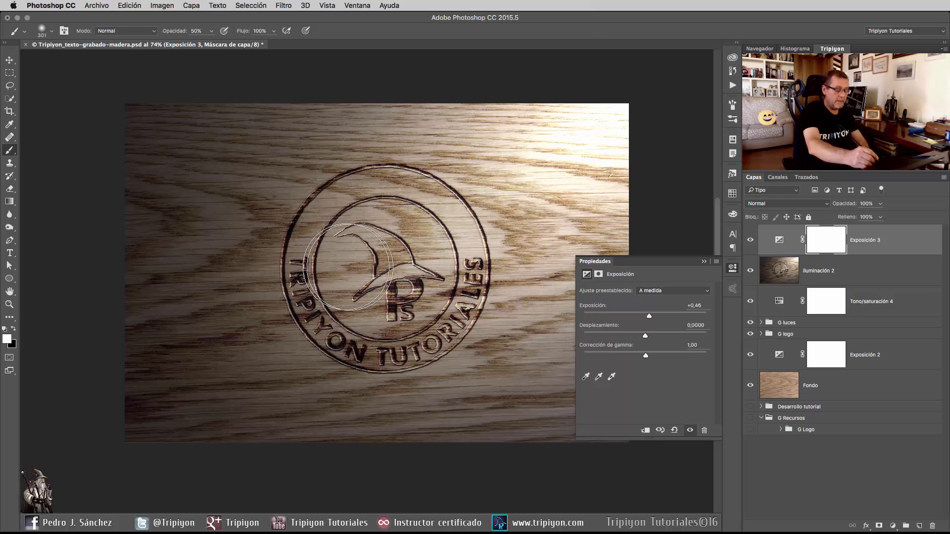
key(x)
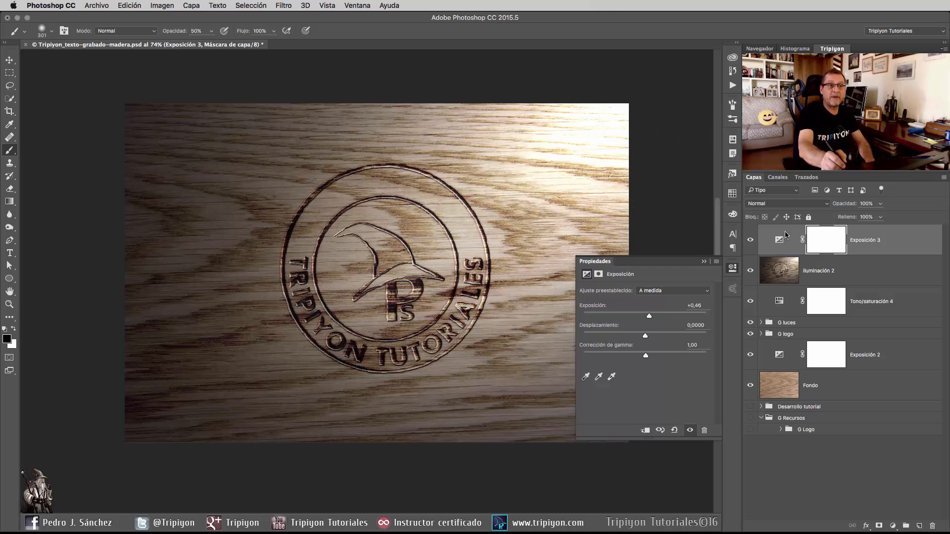
mouse_move(637, 104)
mouse_down()
mouse_move(604, 137)
mouse_move(634, 104)
mouse_move(615, 147)
mouse_move(609, 123)
mouse_move(629, 130)
mouse_move(601, 162)
mouse_move(629, 113)
mouse_move(617, 129)
mouse_move(548, 121)
mouse_move(624, 106)
mouse_move(535, 118)
mouse_move(627, 113)
mouse_move(575, 169)
mouse_move(629, 103)
mouse_move(597, 166)
mouse_move(568, 155)
mouse_move(627, 108)
mouse_move(597, 162)
mouse_move(592, 206)
mouse_move(574, 210)
mouse_move(638, 123)
mouse_move(535, 121)
mouse_move(601, 118)
mouse_move(598, 177)
mouse_up()
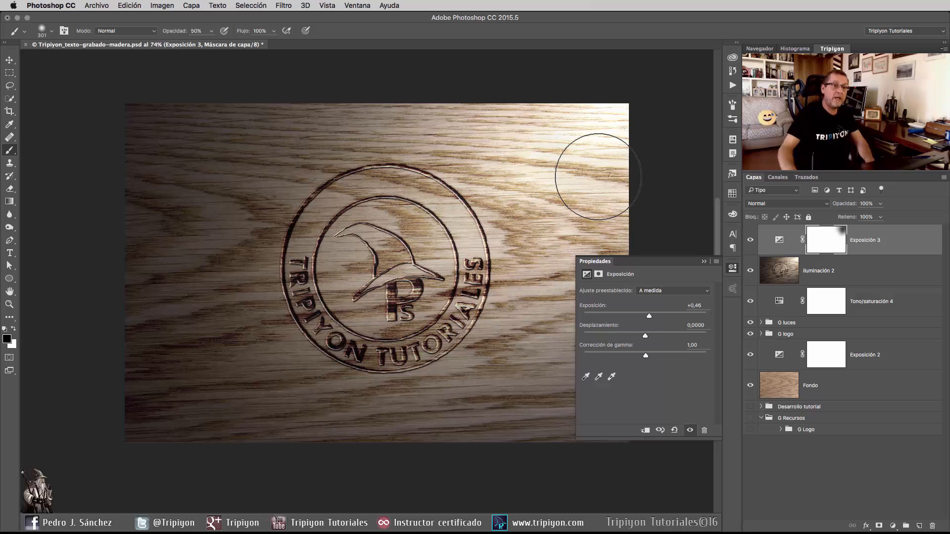
Close the adjustment's properties and compare the image with and without the Exposición 3 layer.
click(731, 268)
click(751, 242)
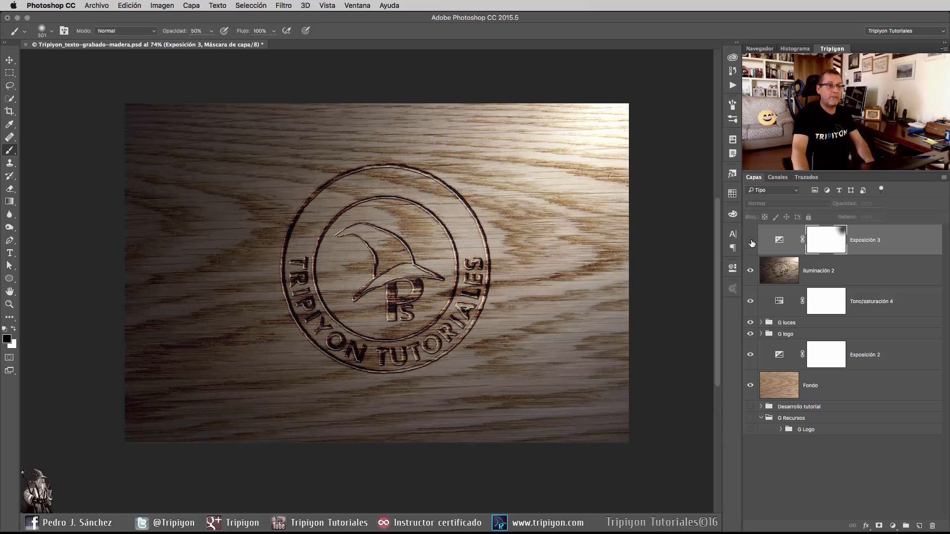
click(751, 241)
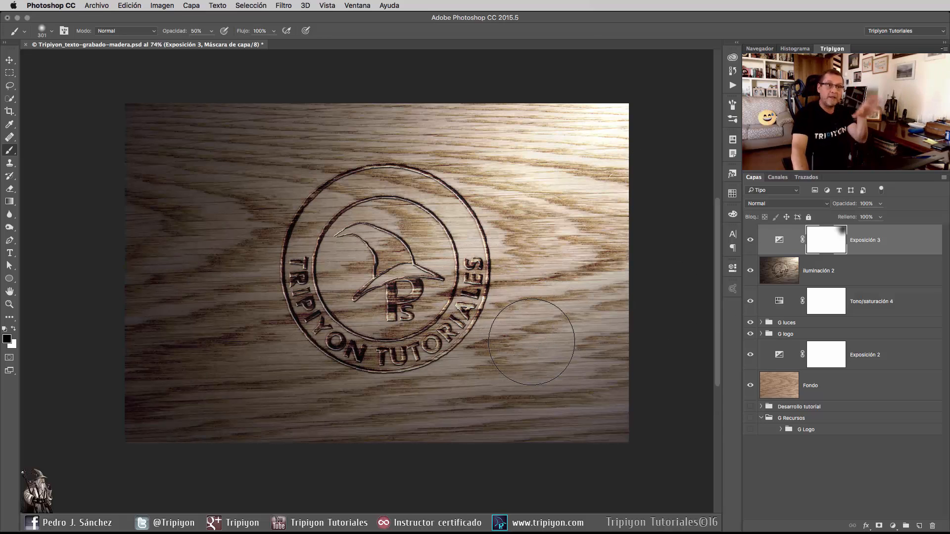